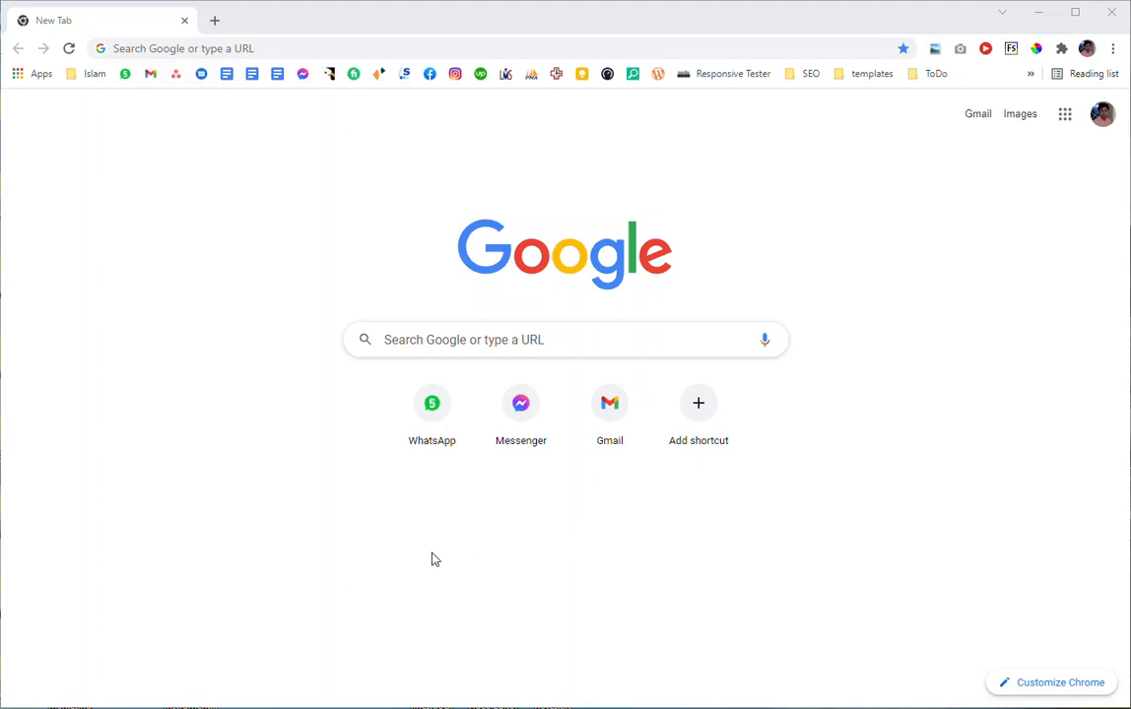
# Open the haed.gr website and dismiss the translation prompt.
pyautogui.click(290, 48)
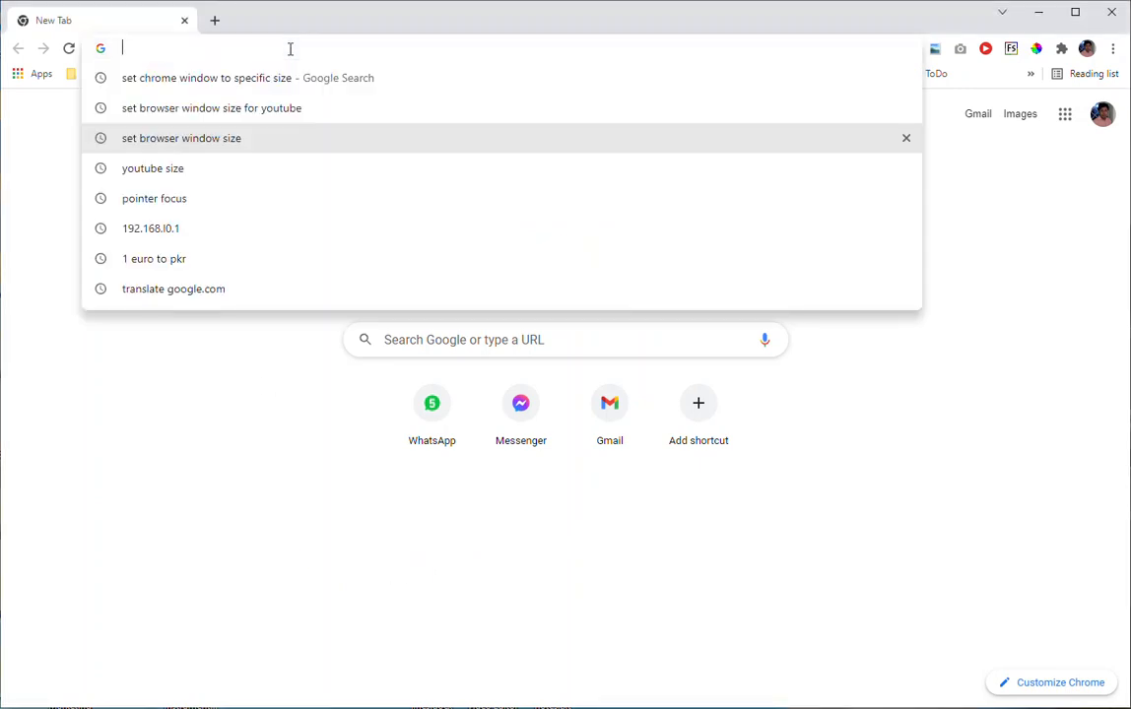
pyautogui.write('hae')
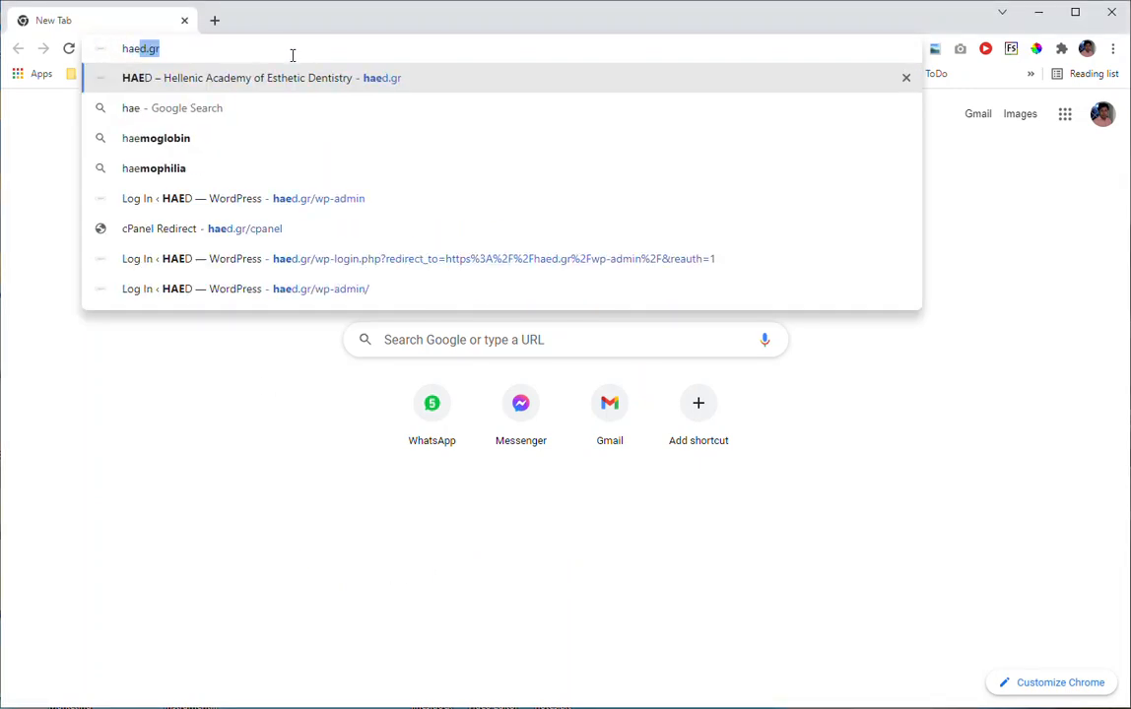
pyautogui.press('Return')
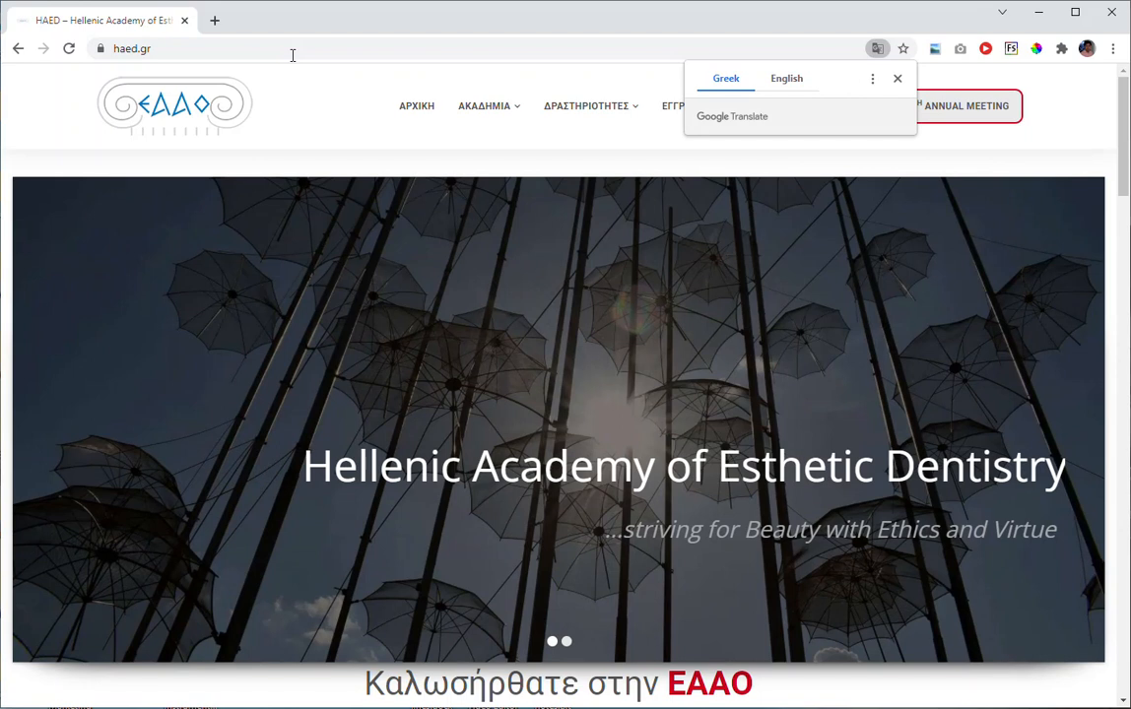
pyautogui.click(317, 100)
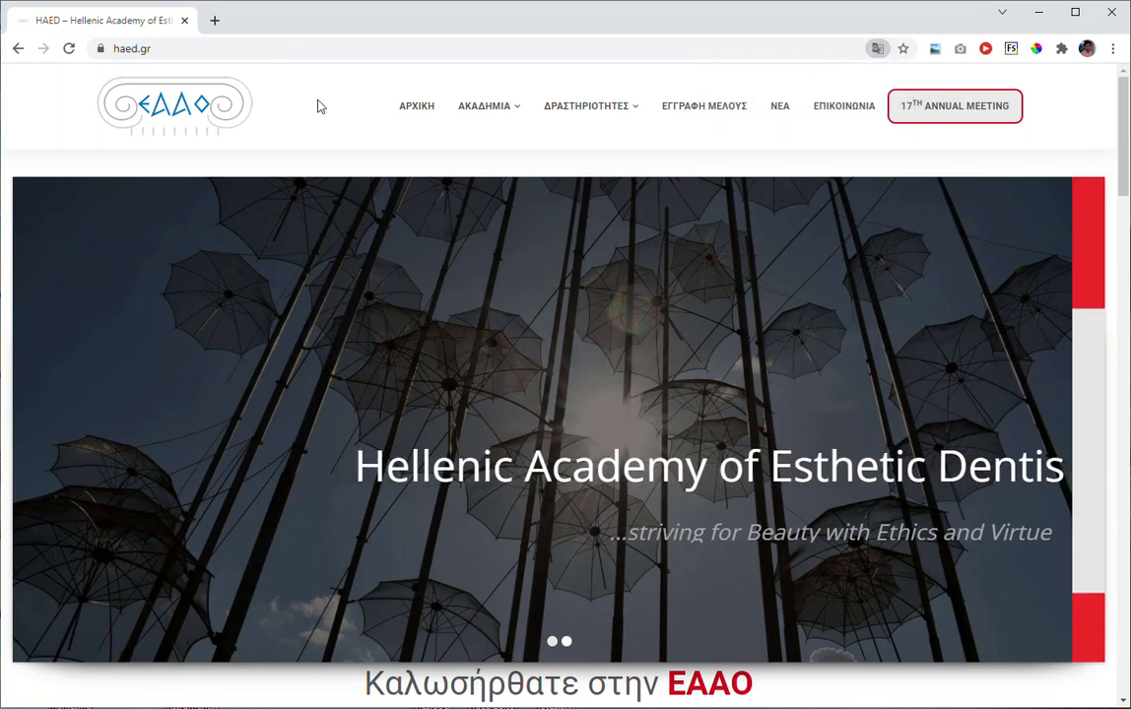
# Look over the home page and open the 17th Annual Meeting page from the site navigation.
pyautogui.scroll(-5, 748, 167)
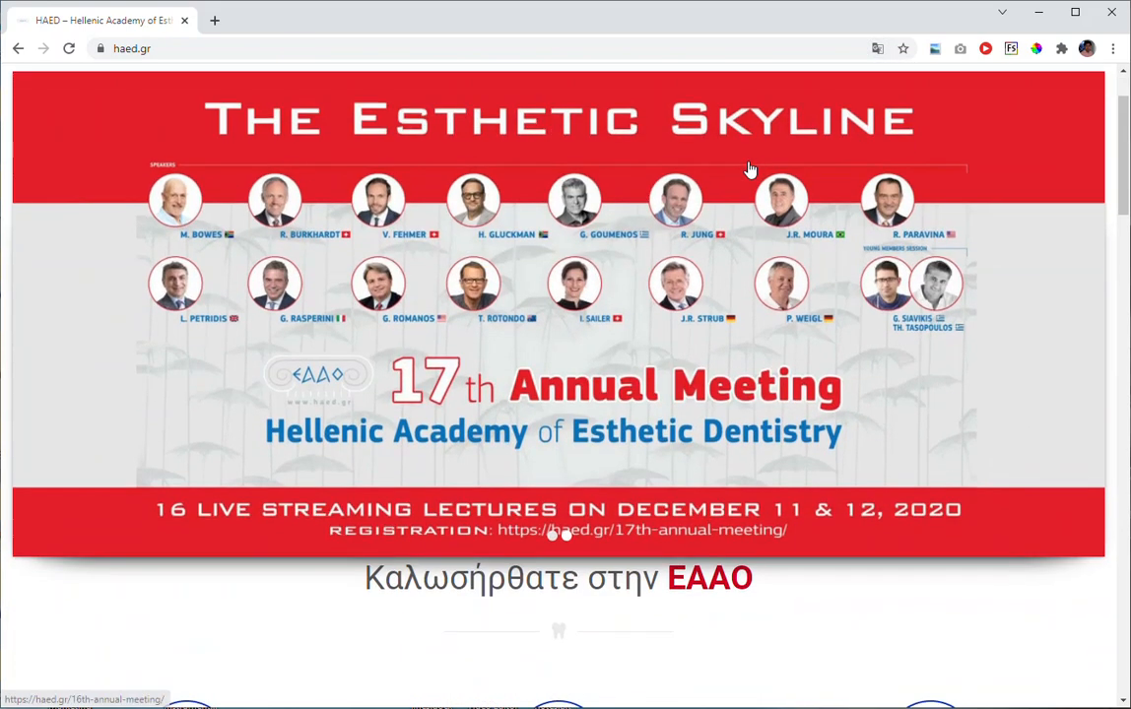
pyautogui.scroll(-3, 724, 360)
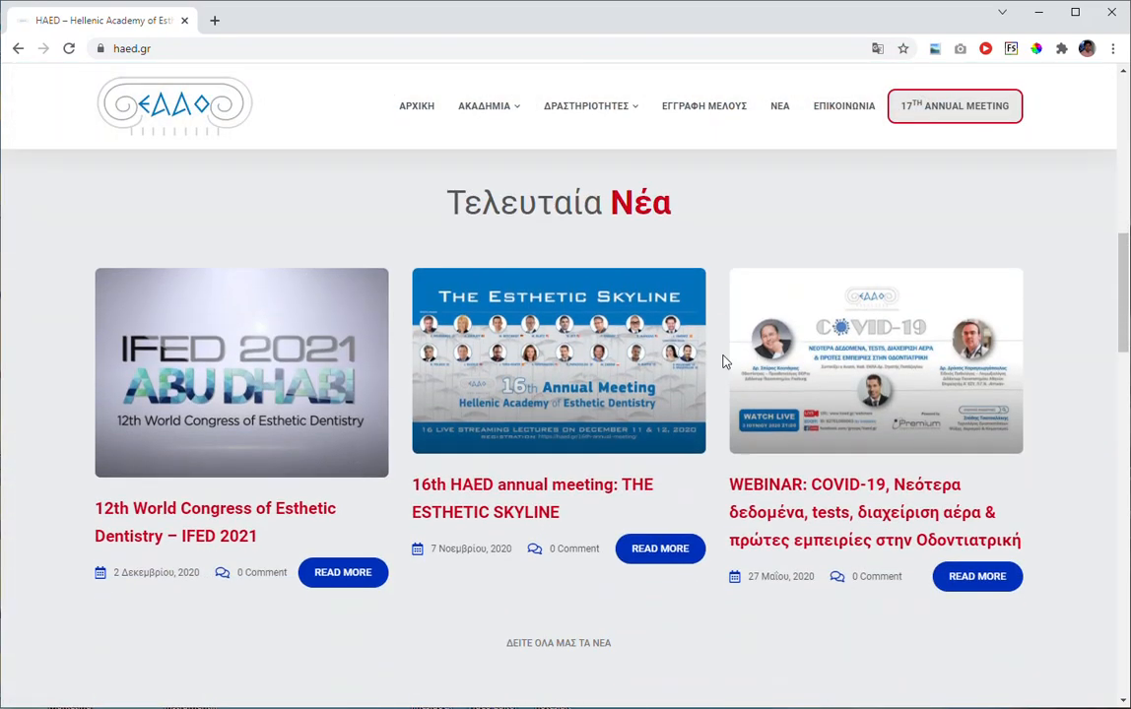
pyautogui.scroll(3, 746, 350)
pyautogui.scroll(5, 745, 351)
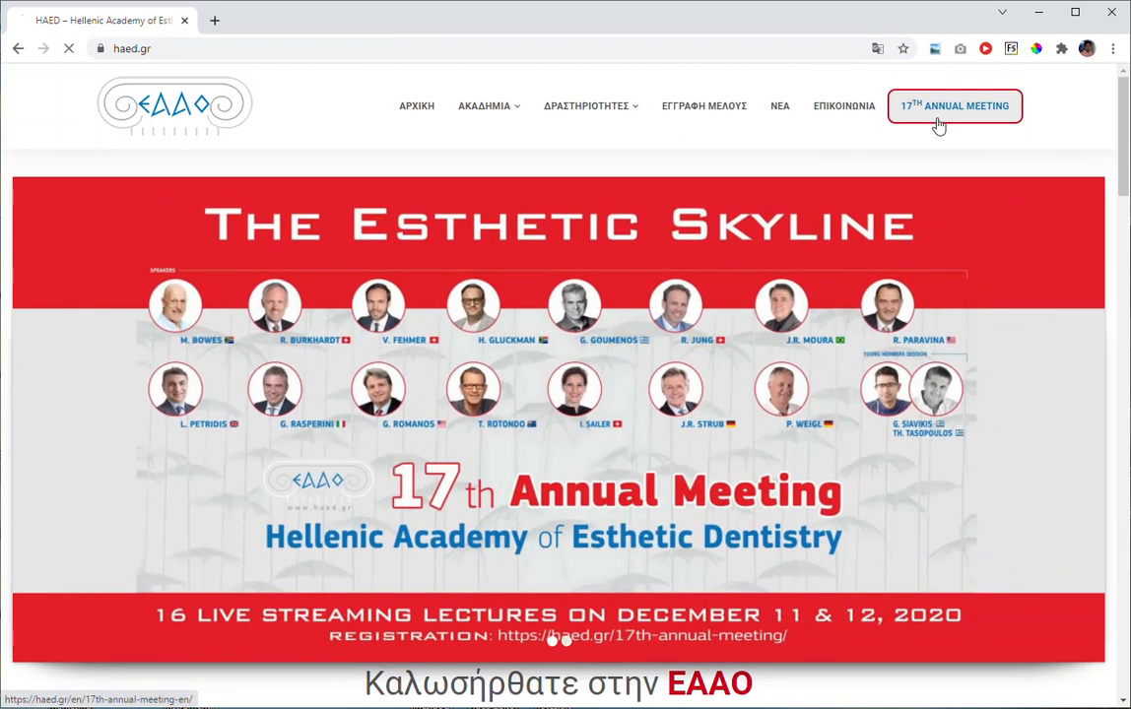
pyautogui.click(938, 124)
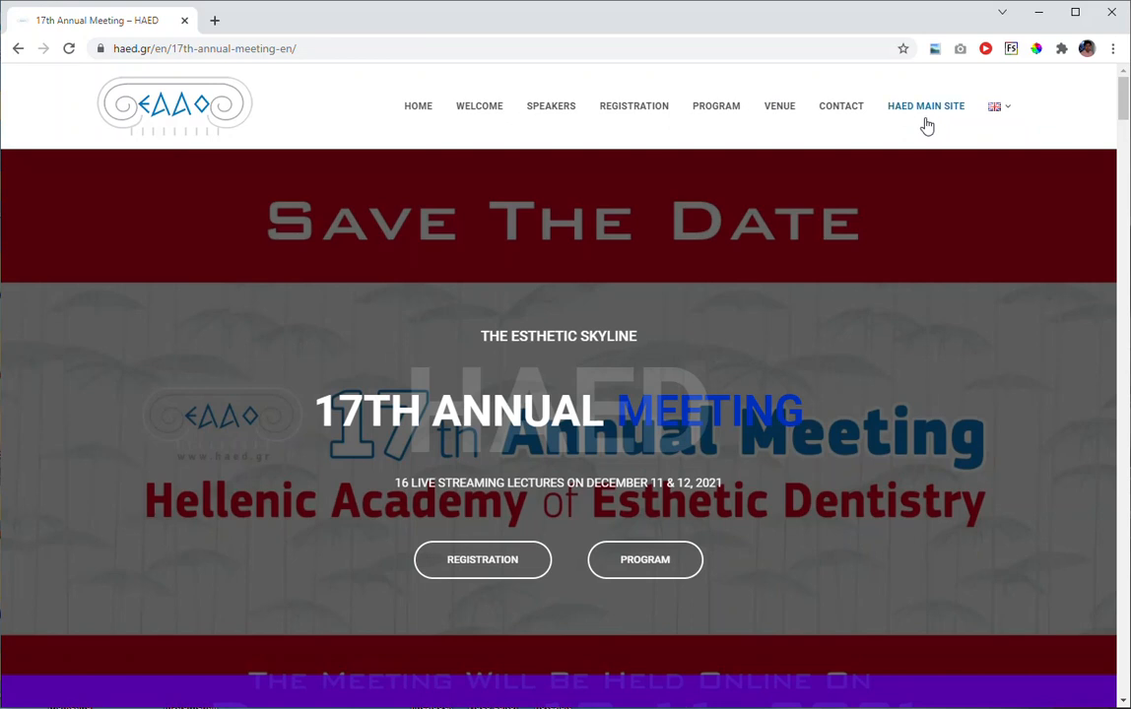
# Examine the annual meeting page's banner, welcome message and the start of the invited speakers section.
pyautogui.scroll(-2, 795, 235)
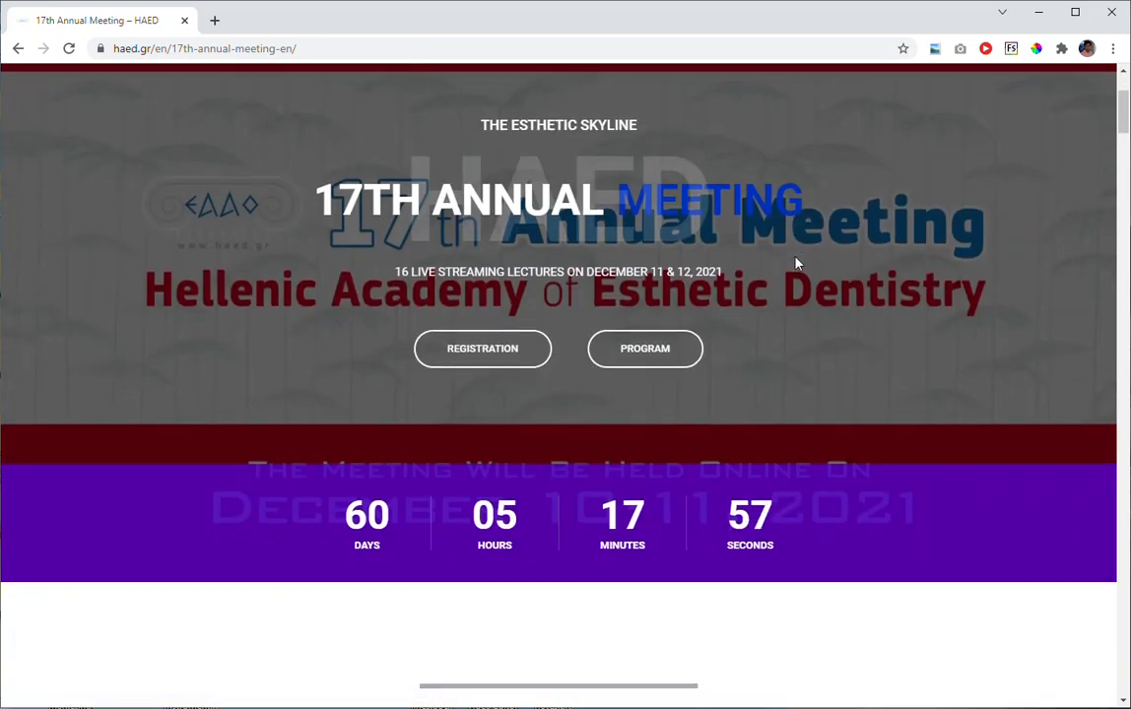
pyautogui.scroll(-2, 797, 263)
pyautogui.scroll(-3, 789, 287)
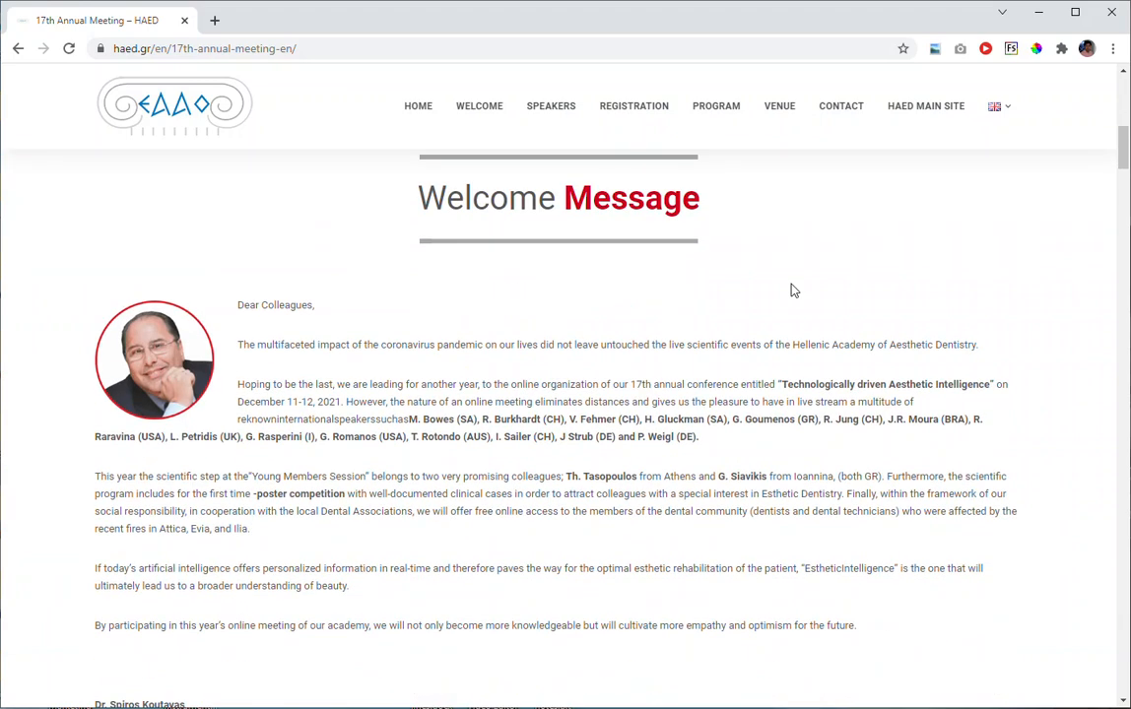
pyautogui.scroll(-1, 787, 292)
pyautogui.scroll(-1, 551, 300)
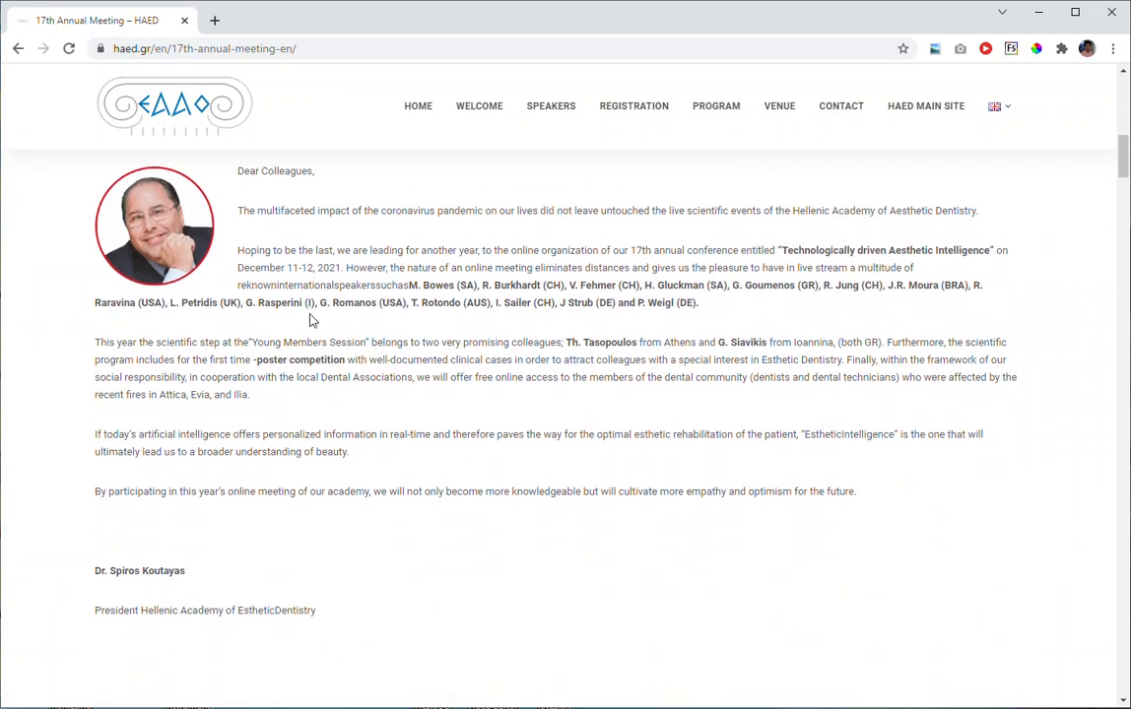
pyautogui.scroll(3, 664, 383)
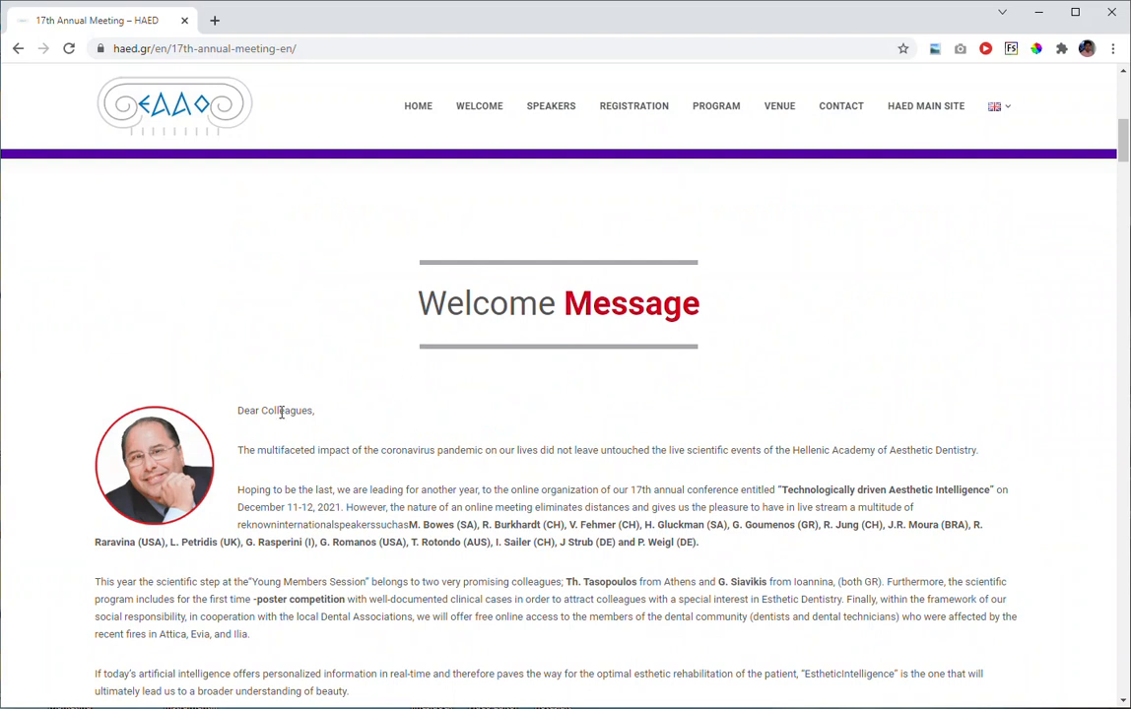
pyautogui.scroll(-1, 712, 417)
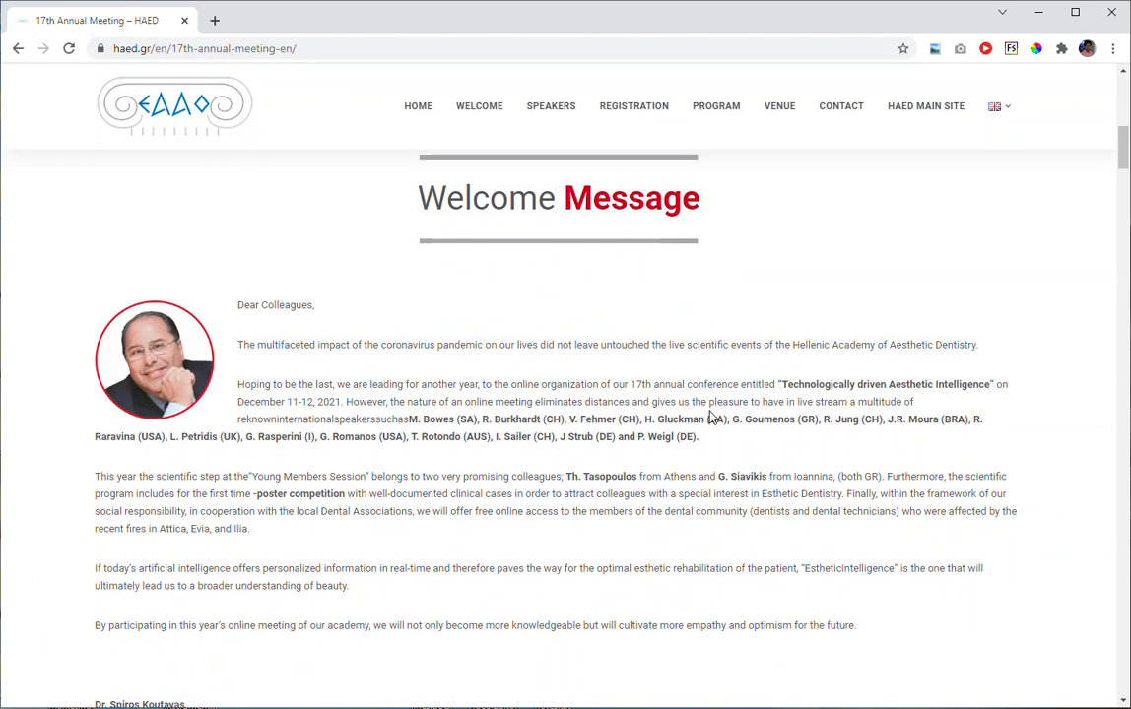
pyautogui.scroll(-3, 712, 417)
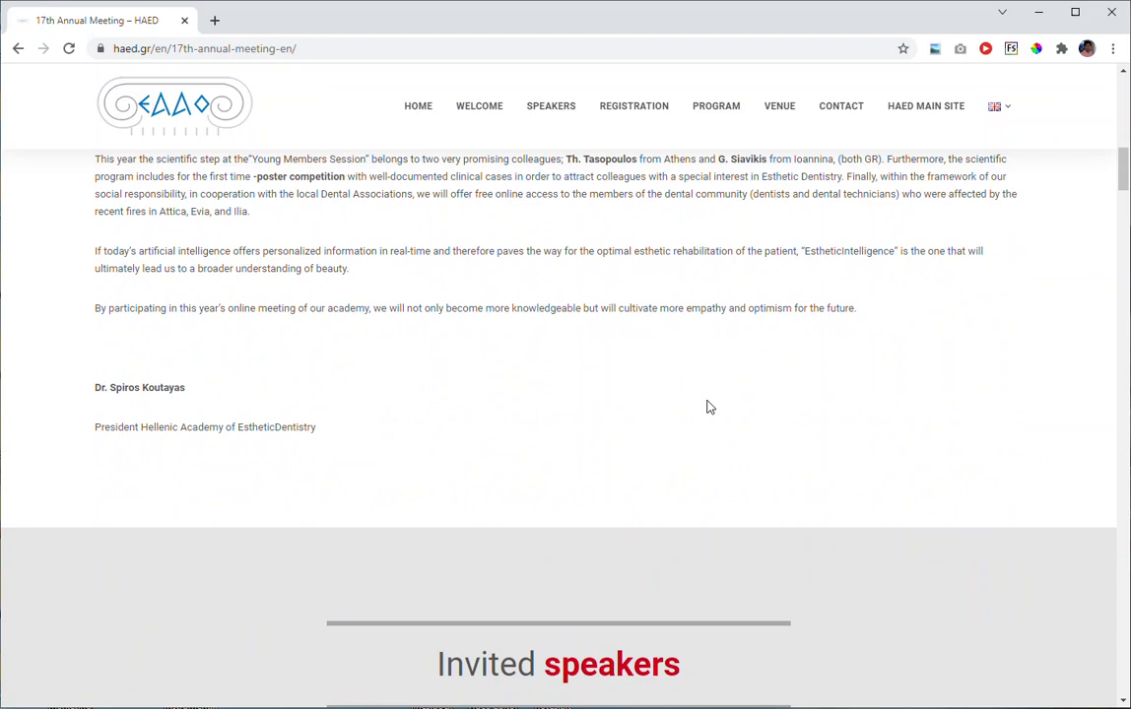
pyautogui.scroll(-3, 709, 406)
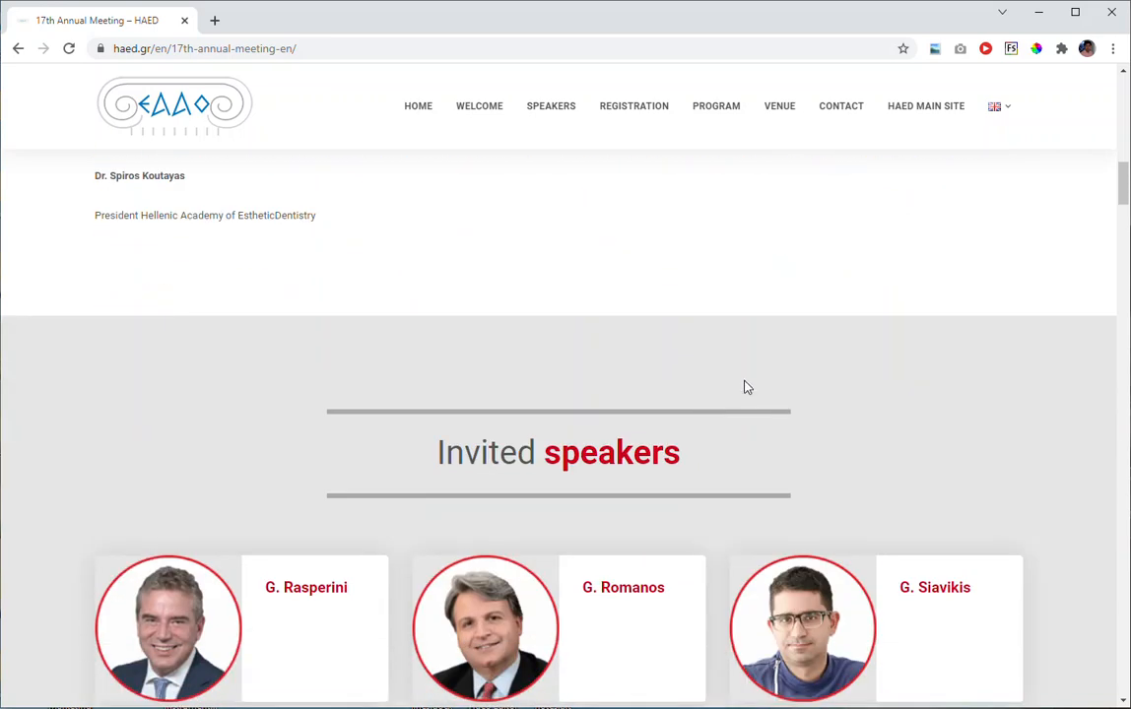
pyautogui.scroll(-2, 746, 387)
pyautogui.scroll(-2, 714, 396)
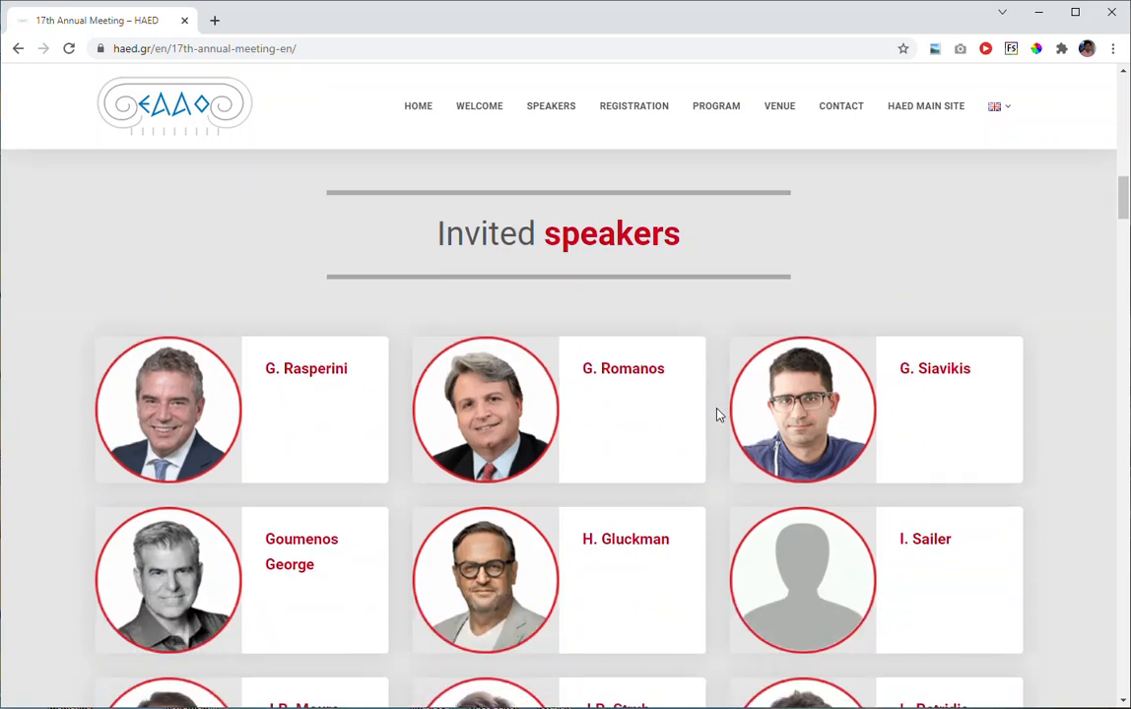
pyautogui.scroll(-5, 718, 415)
pyautogui.scroll(5, 718, 415)
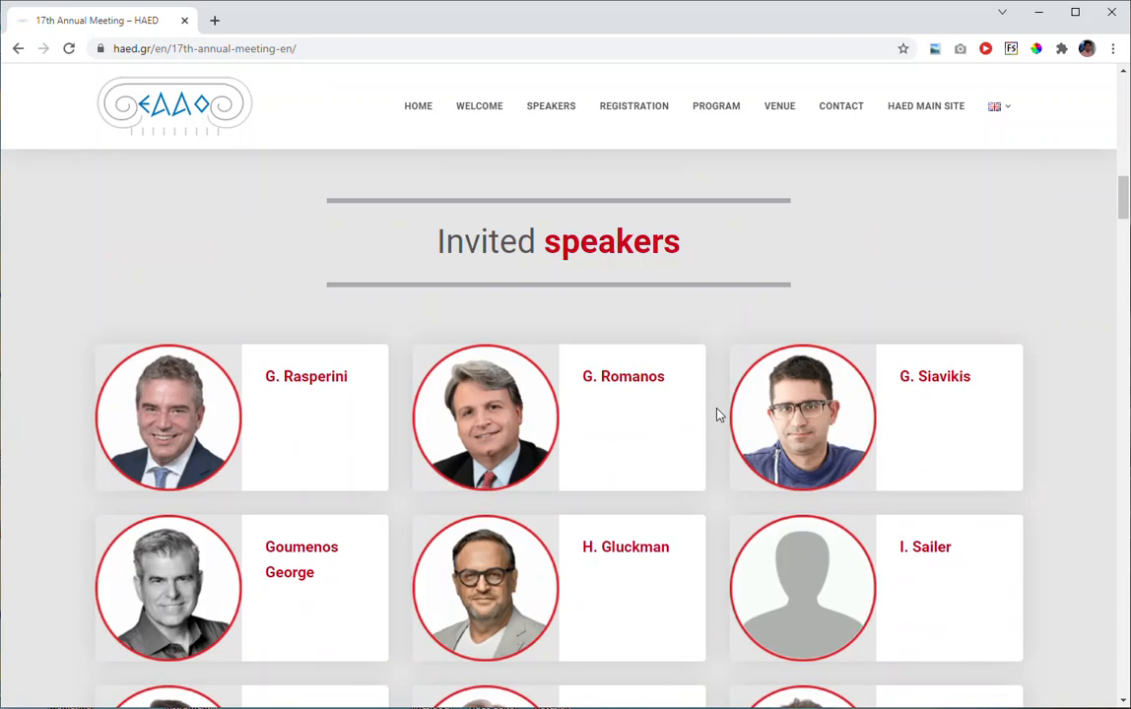
pyautogui.scroll(8, 718, 415)
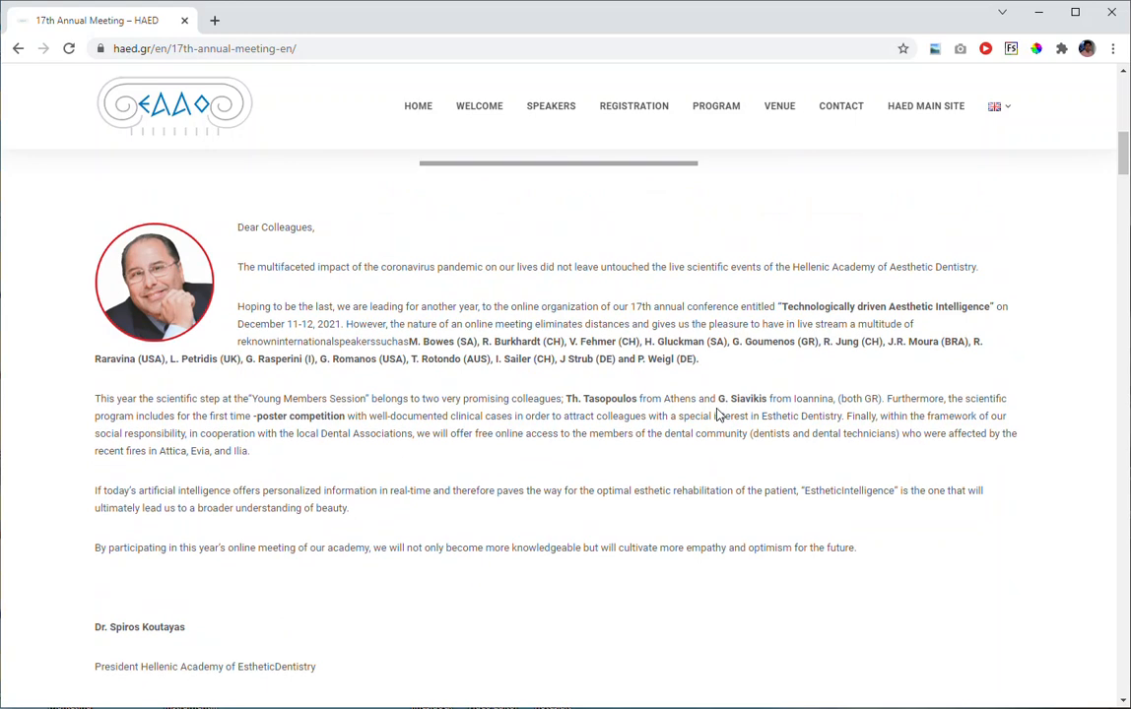
# Review the Welcome Message heading and text again, and look through the full list of invited speakers.
pyautogui.scroll(1, 718, 415)
pyautogui.moveTo(429, 418); pyautogui.dragTo(404, 476)
pyautogui.moveTo(509, 514); pyautogui.dragTo(561, 513)
pyautogui.scroll(3, 623, 459)
pyautogui.moveTo(490, 410); pyautogui.dragTo(533, 411)
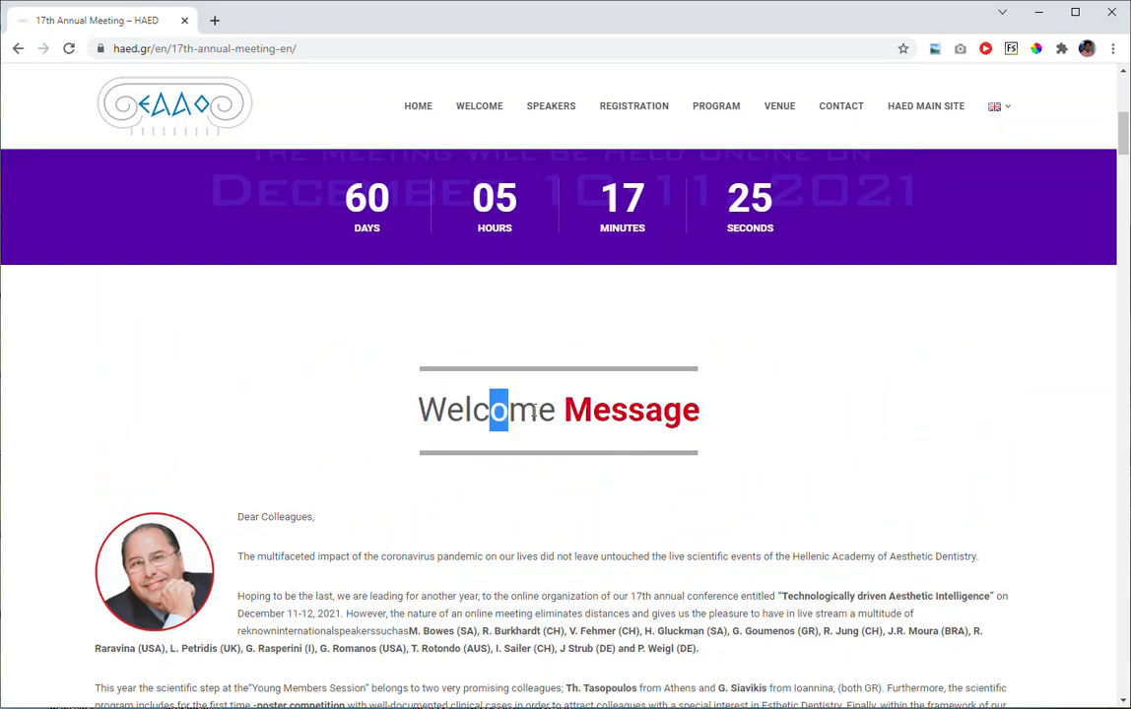
pyautogui.moveTo(628, 411); pyautogui.dragTo(663, 411)
pyautogui.scroll(1, 680, 414)
pyautogui.scroll(-10, 680, 413)
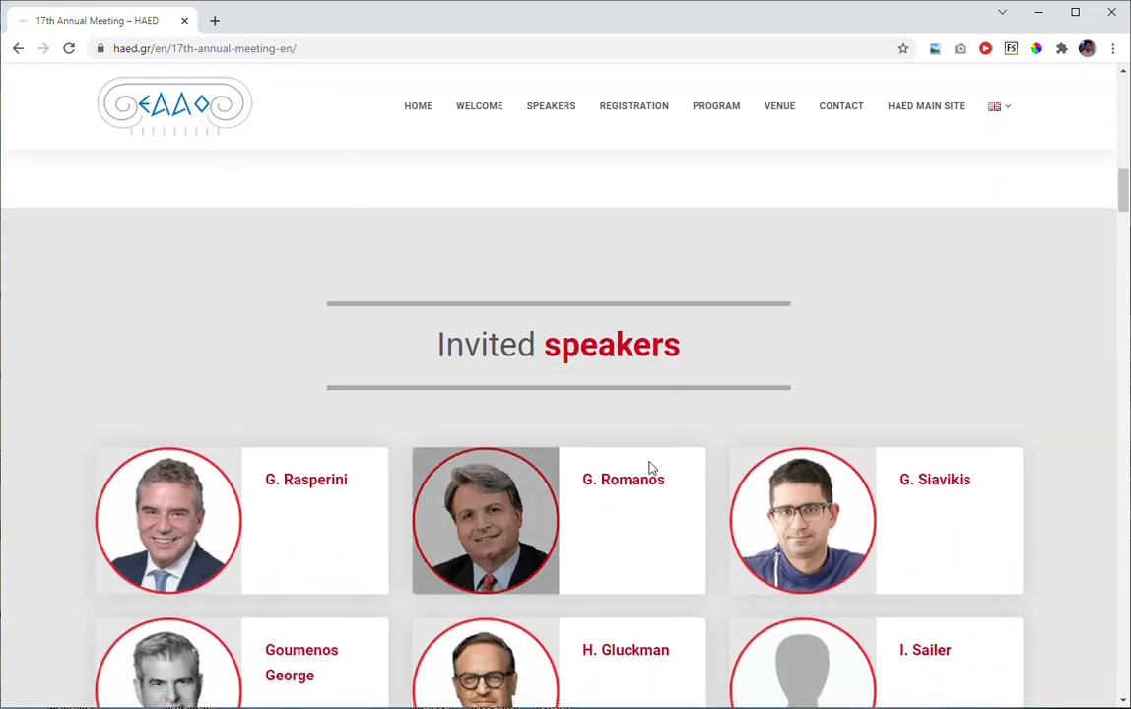
pyautogui.scroll(-1, 649, 468)
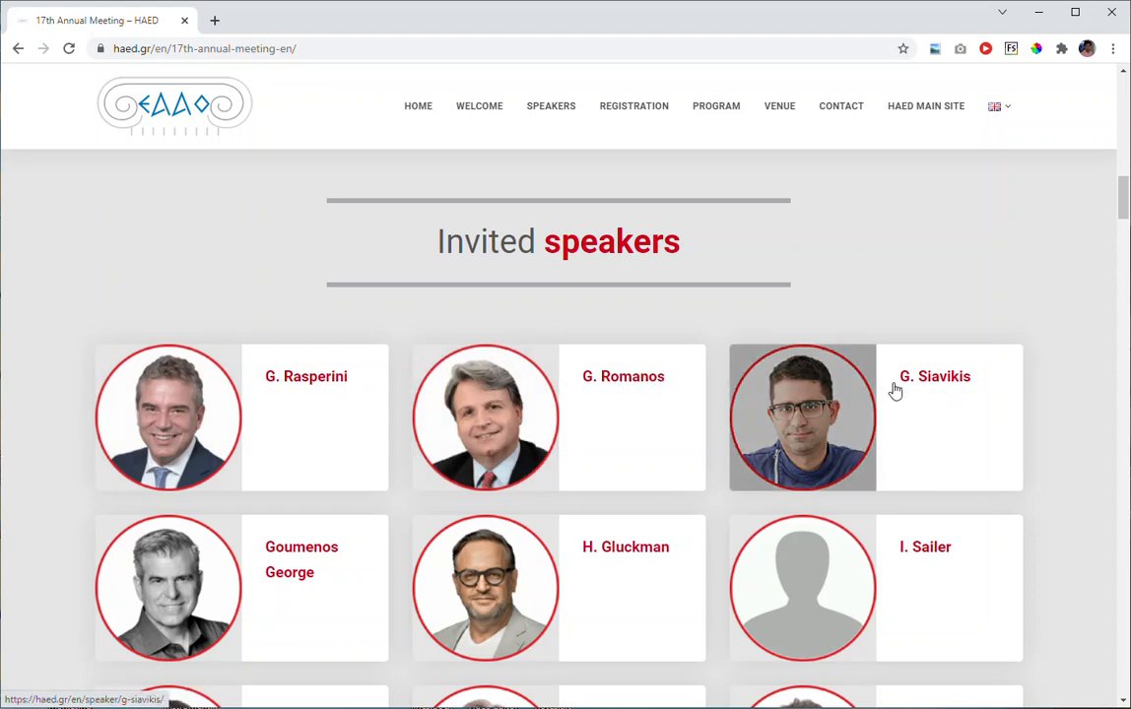
pyautogui.scroll(-3, 648, 401)
pyautogui.scroll(-3, 722, 405)
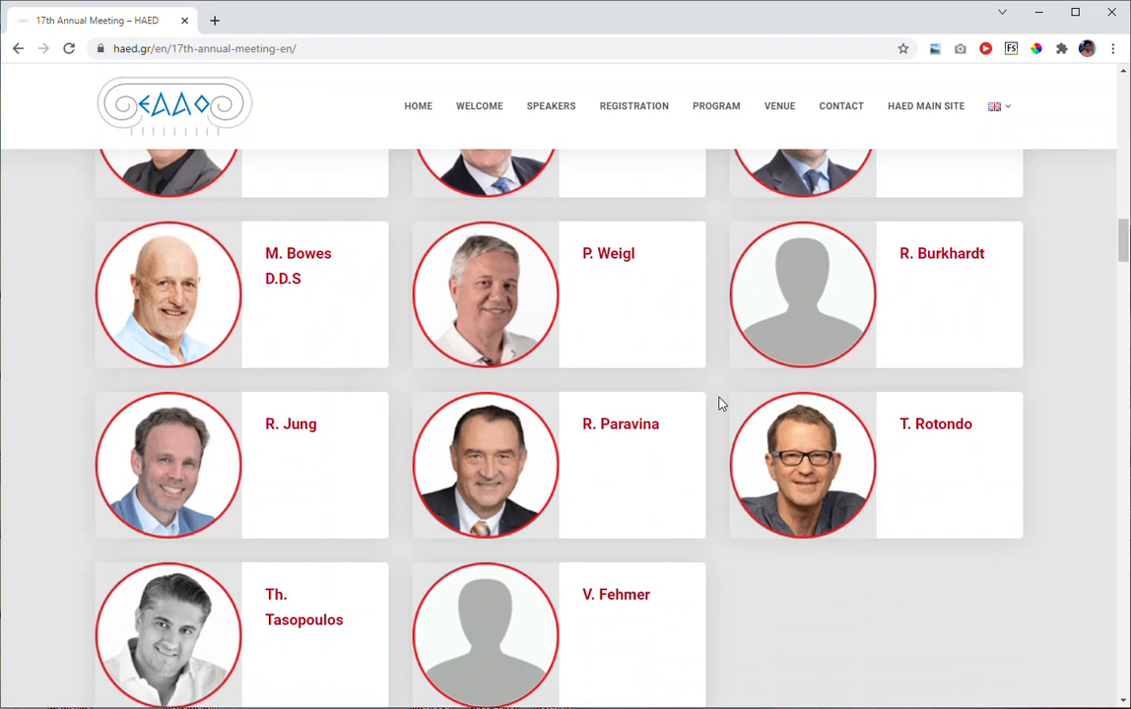
pyautogui.scroll(-2, 720, 404)
pyautogui.scroll(-5, 720, 403)
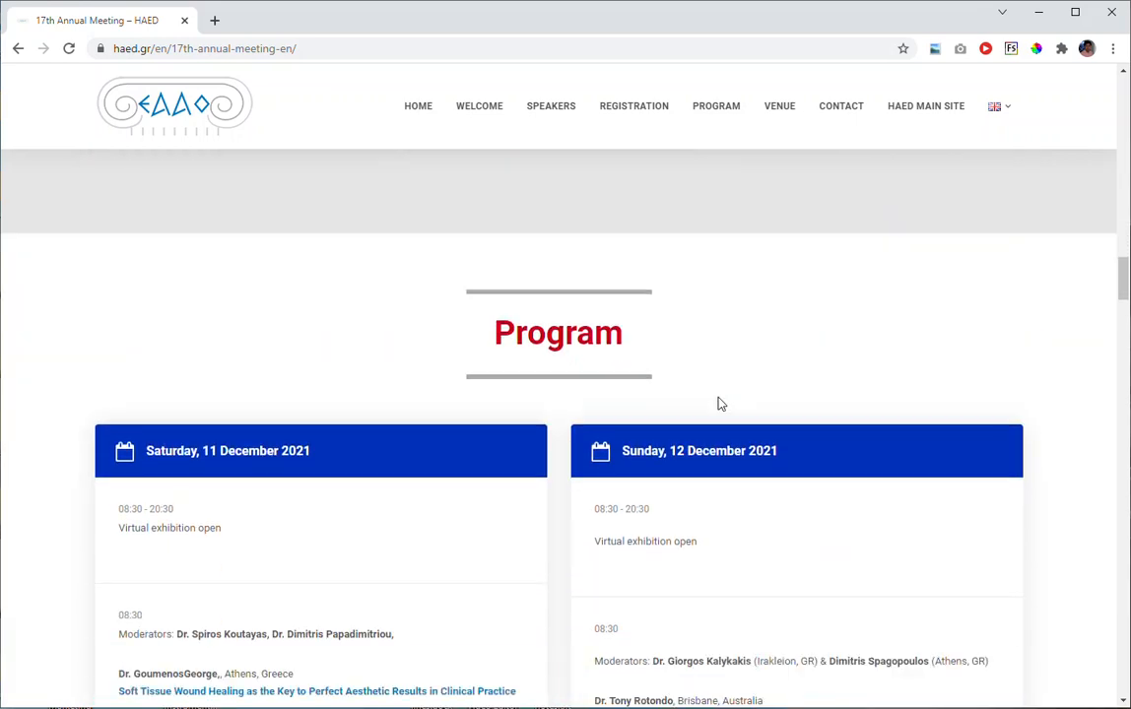
# Examine the Program section with its Saturday, 11 December and Sunday, 12 December 2021 schedules, including session times and moderators.
pyautogui.scroll(1, 675, 401)
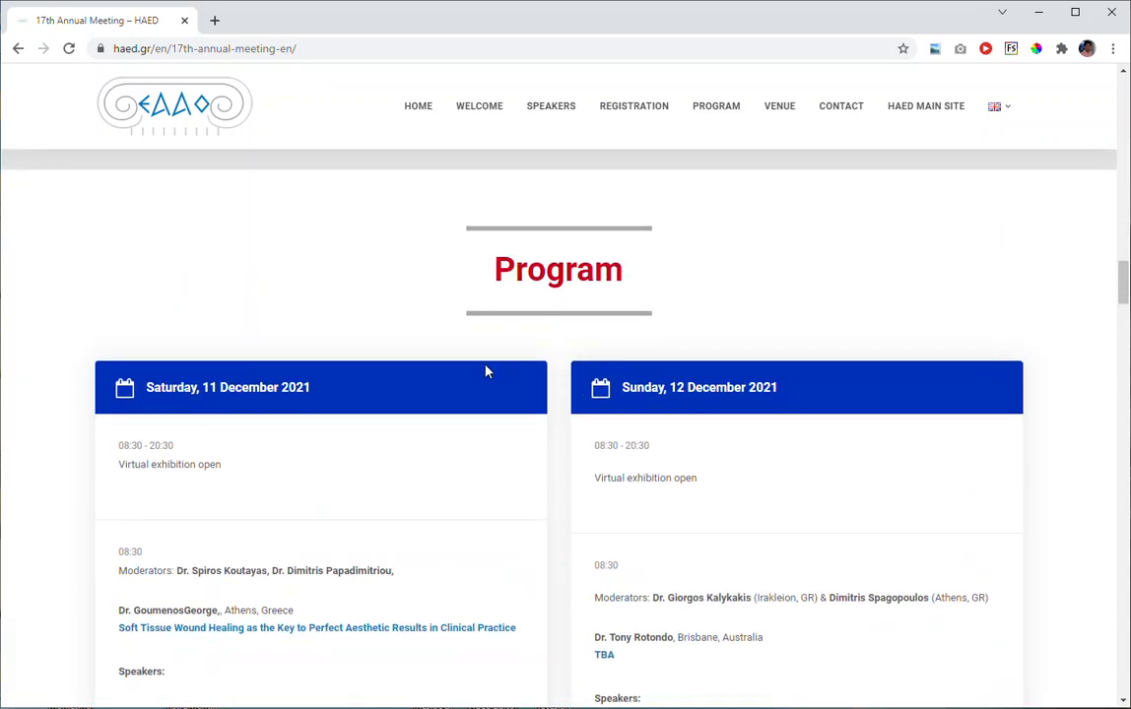
pyautogui.moveTo(513, 274); pyautogui.dragTo(544, 272)
pyautogui.moveTo(594, 445); pyautogui.dragTo(608, 477)
pyautogui.click(659, 478)
pyautogui.moveTo(150, 464); pyautogui.dragTo(175, 470)
pyautogui.moveTo(515, 272); pyautogui.dragTo(576, 273)
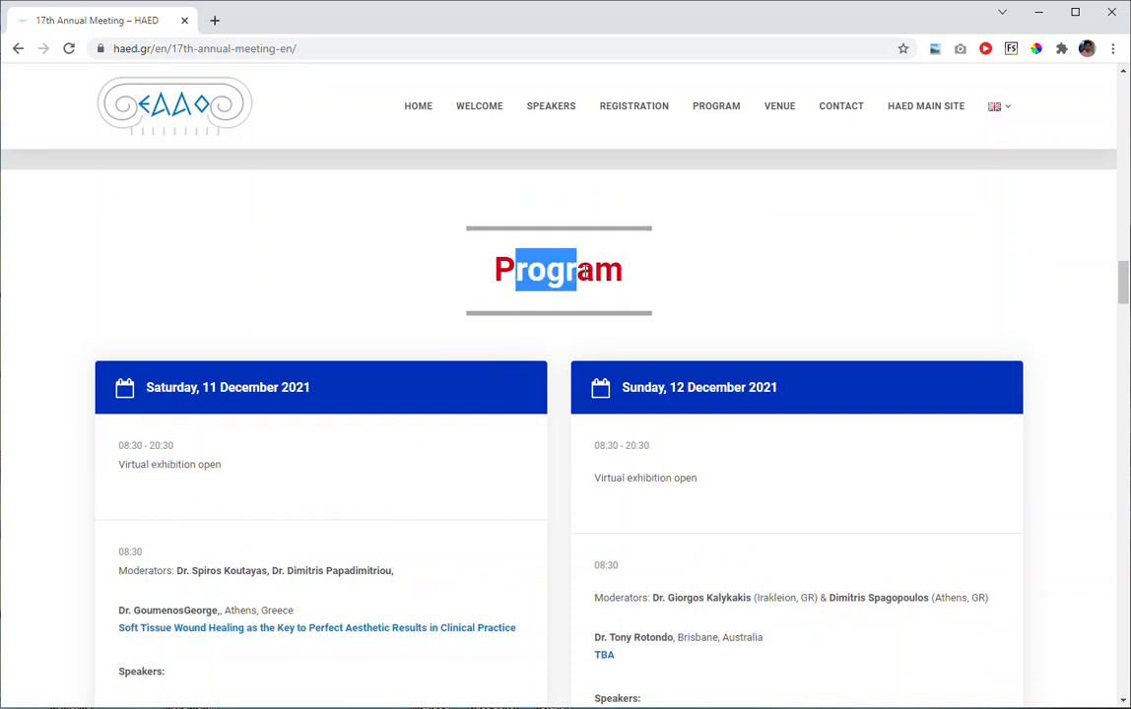
pyautogui.scroll(2, 582, 318)
pyautogui.scroll(-3, 582, 318)
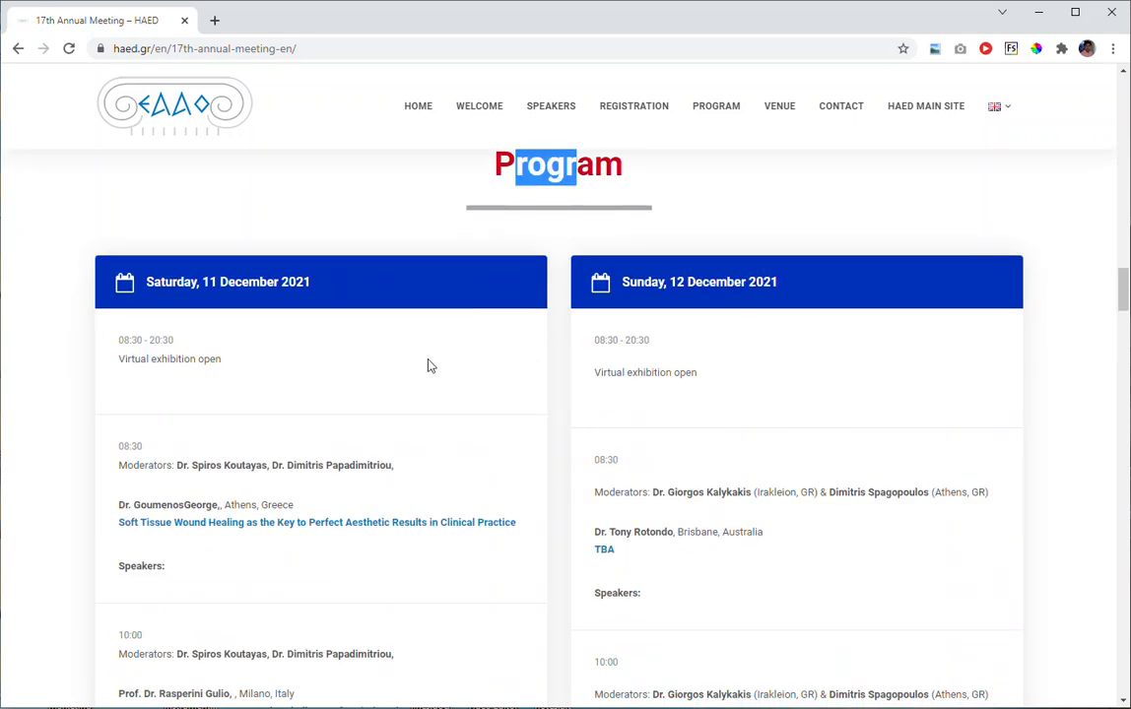
pyautogui.moveTo(150, 359); pyautogui.dragTo(326, 359)
pyautogui.scroll(-1, 295, 409)
pyautogui.moveTo(374, 359); pyautogui.dragTo(287, 359)
pyautogui.moveTo(262, 359); pyautogui.dragTo(293, 359)
pyautogui.scroll(-1, 375, 377)
pyautogui.moveTo(273, 442); pyautogui.dragTo(360, 445)
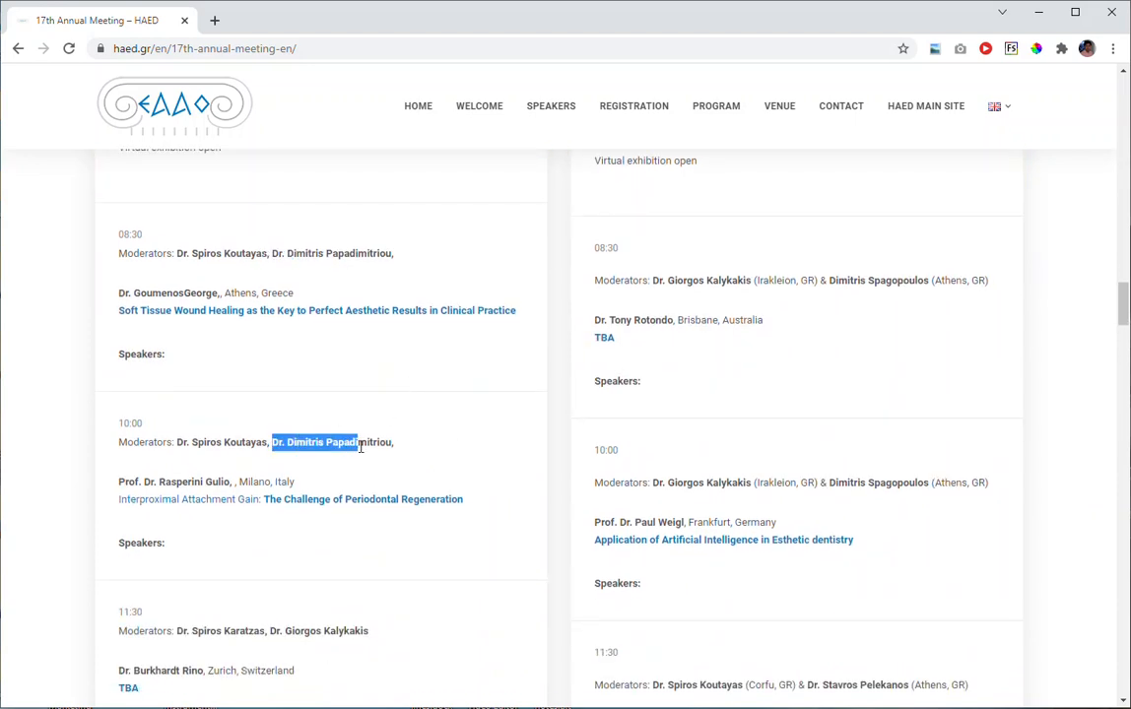
pyautogui.moveTo(618, 480); pyautogui.dragTo(702, 482)
pyautogui.scroll(-9, 816, 462)
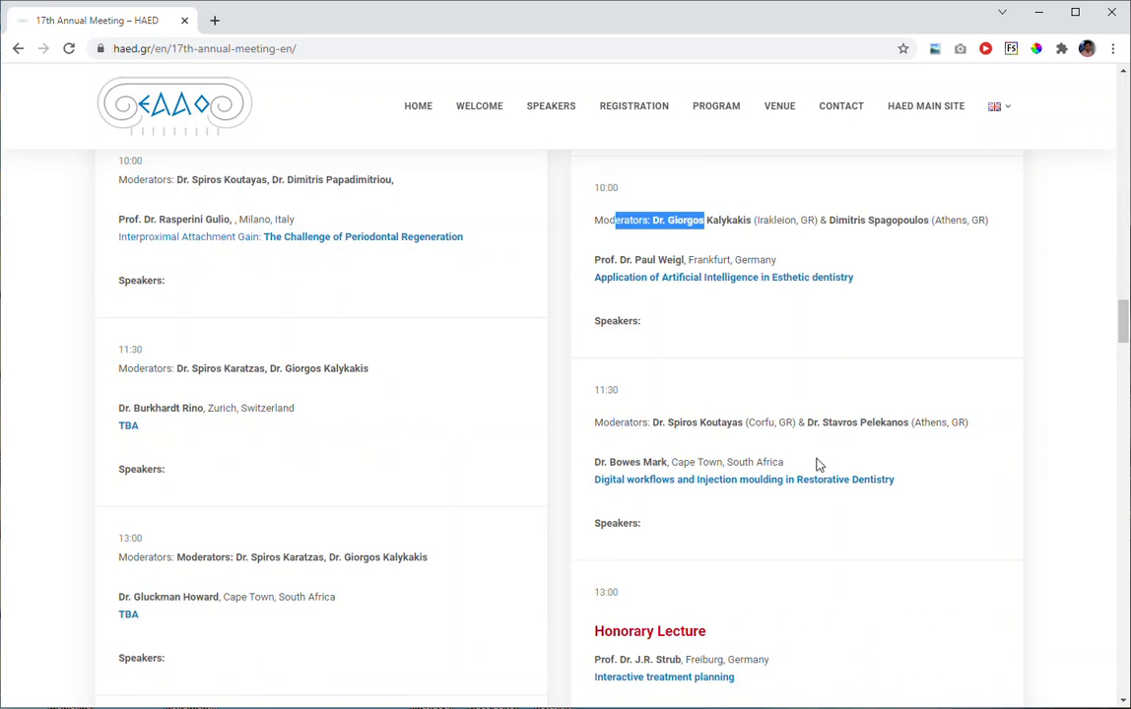
pyautogui.scroll(-2, 813, 390)
pyautogui.scroll(12, 812, 389)
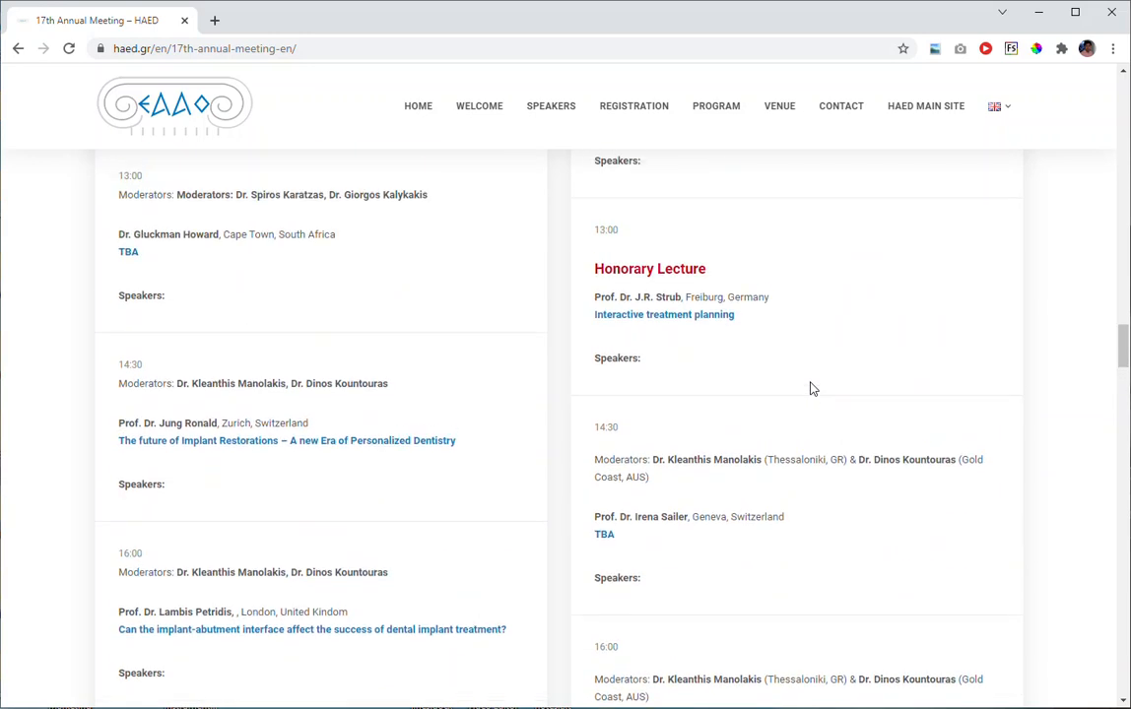
# Return to the top of the 17th Annual Meeting page and duplicate its browser tab.
pyautogui.scroll(6, 813, 390)
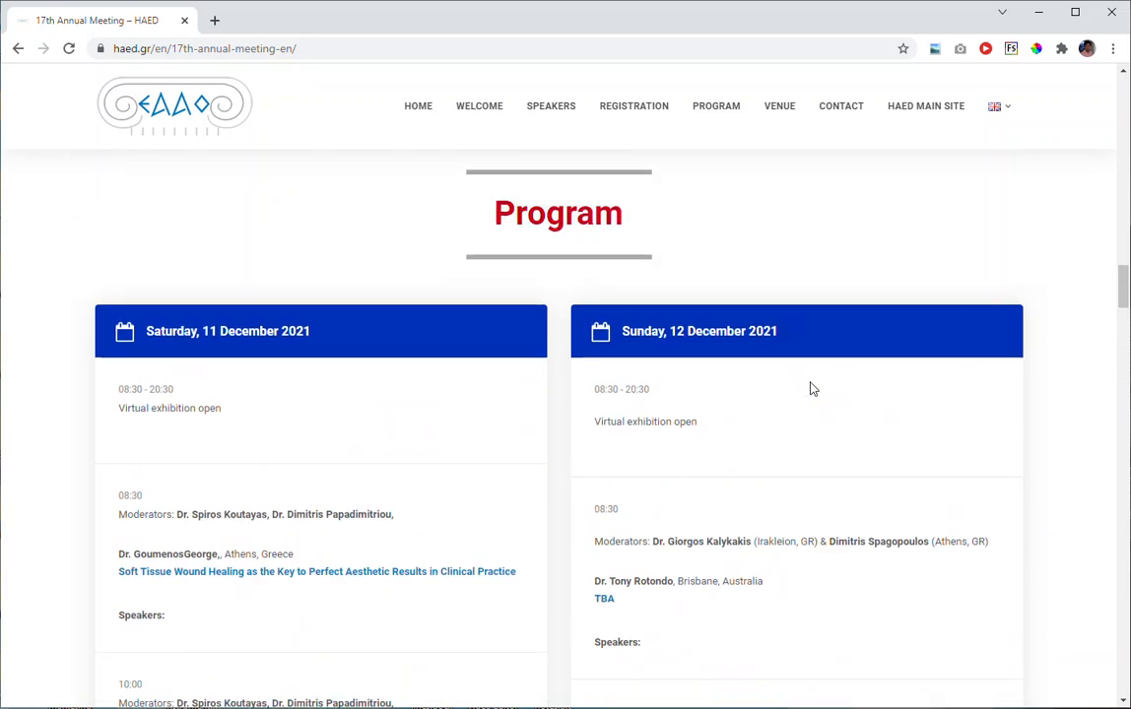
pyautogui.scroll(10, 813, 389)
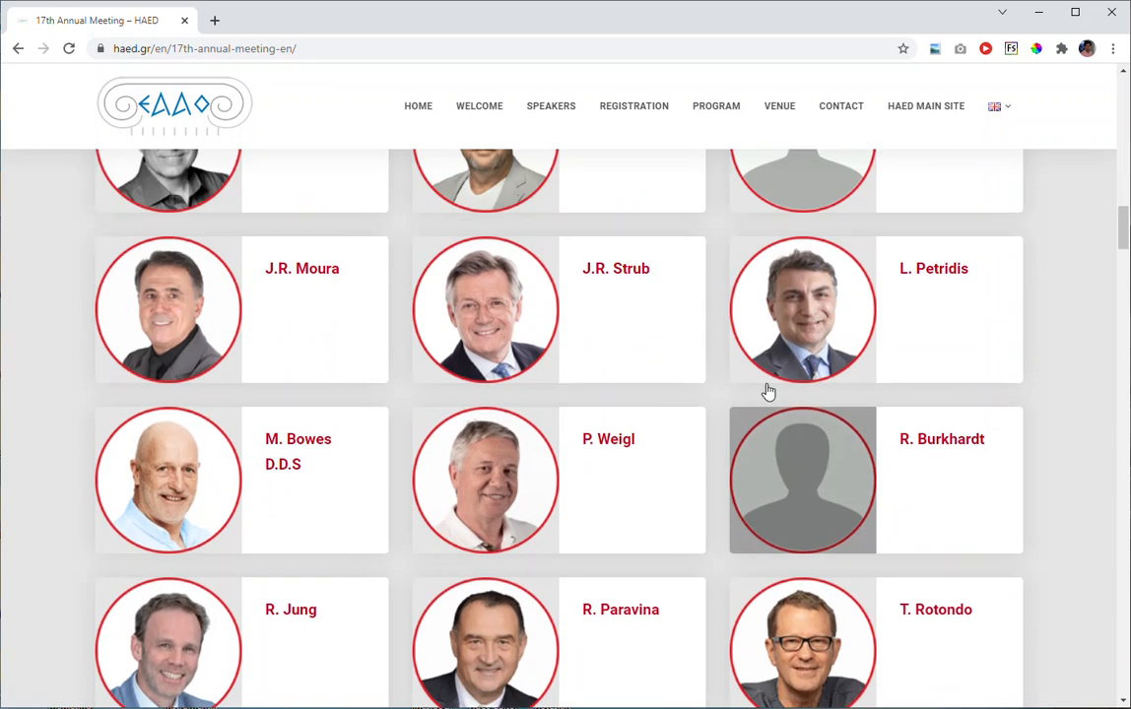
pyautogui.scroll(8, 731, 365)
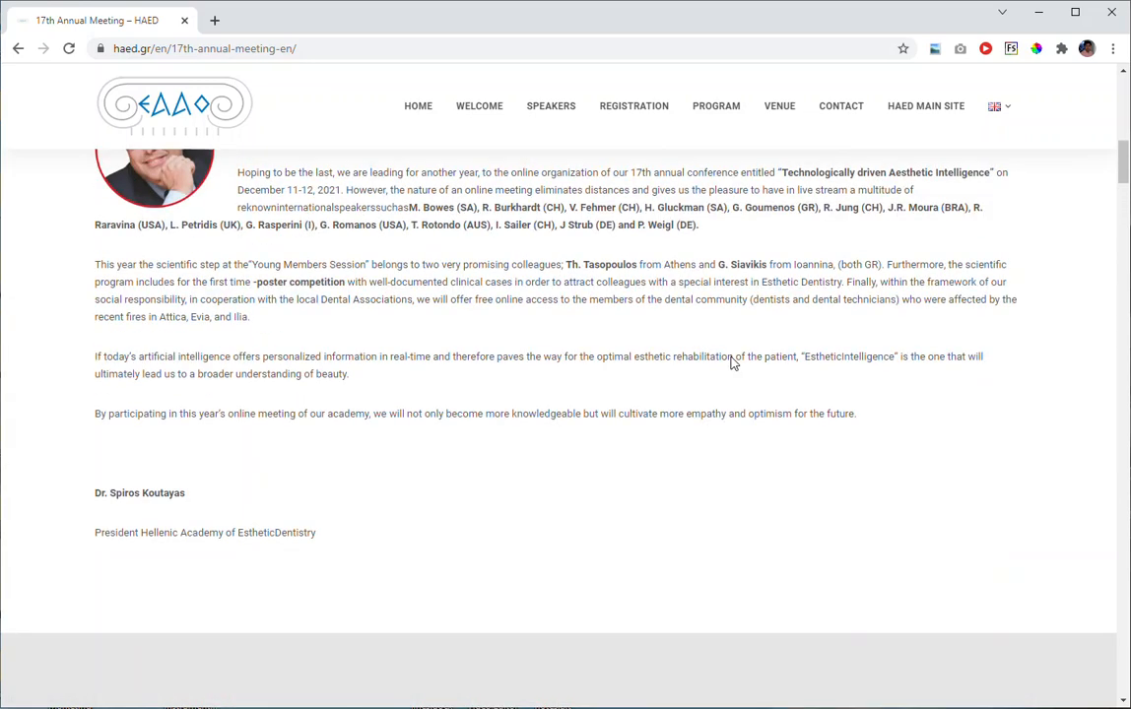
pyautogui.scroll(5, 732, 363)
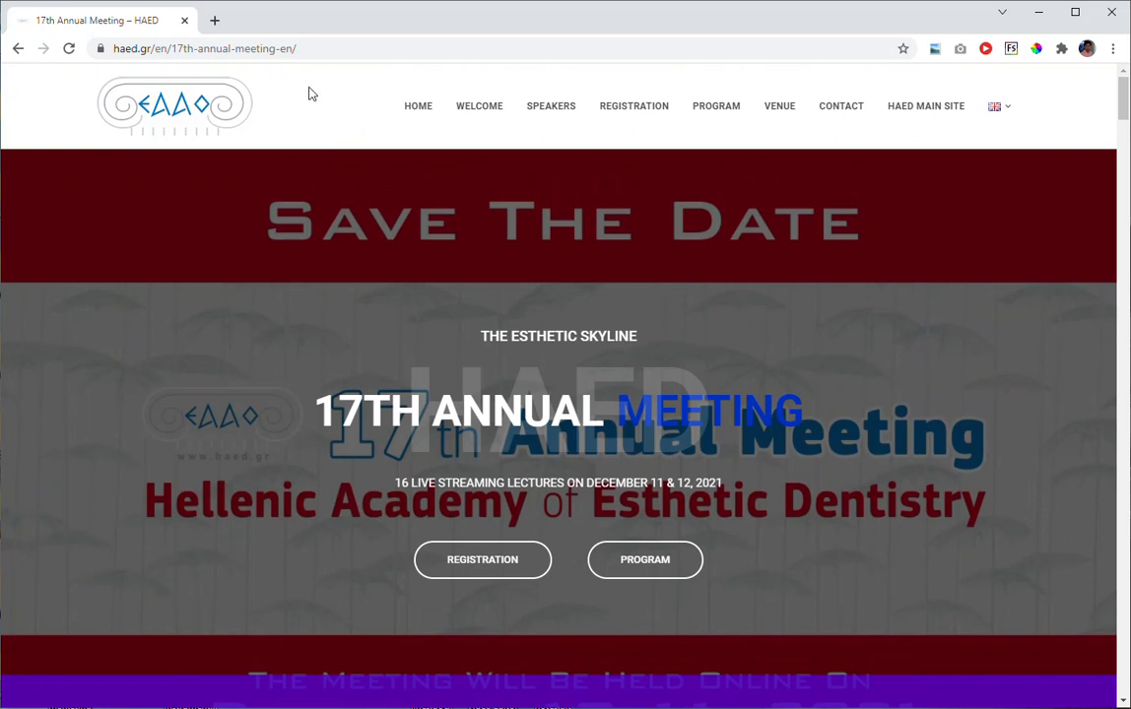
pyautogui.rightClick(124, 21)
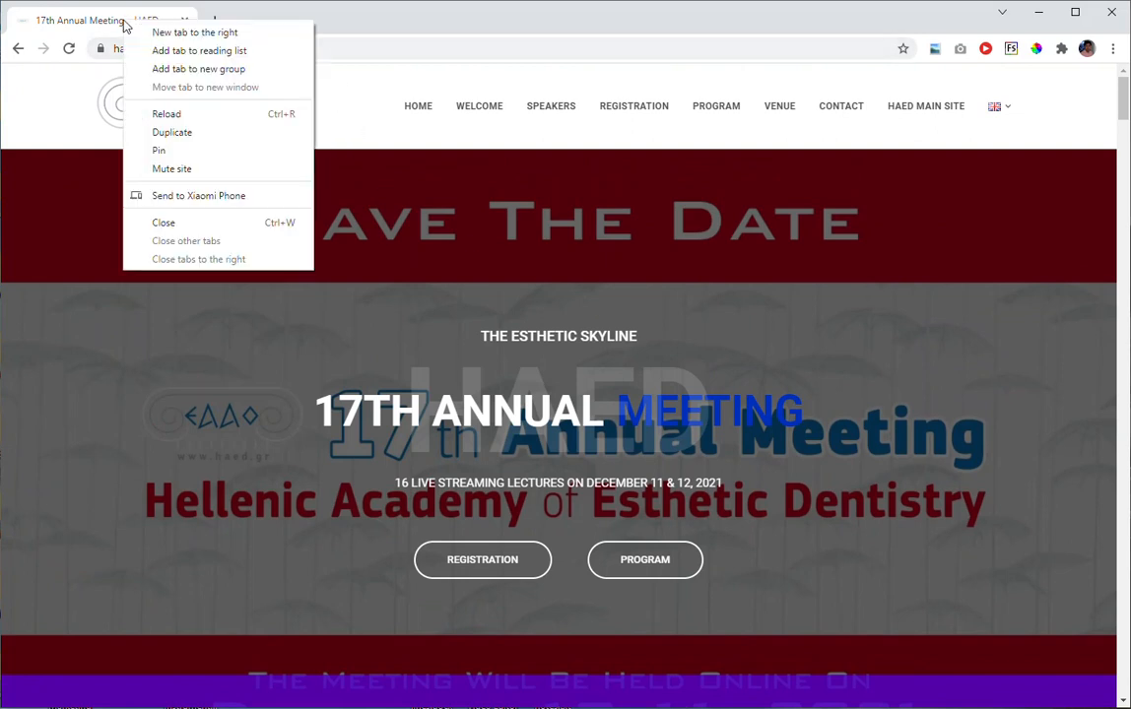
pyautogui.click(201, 136)
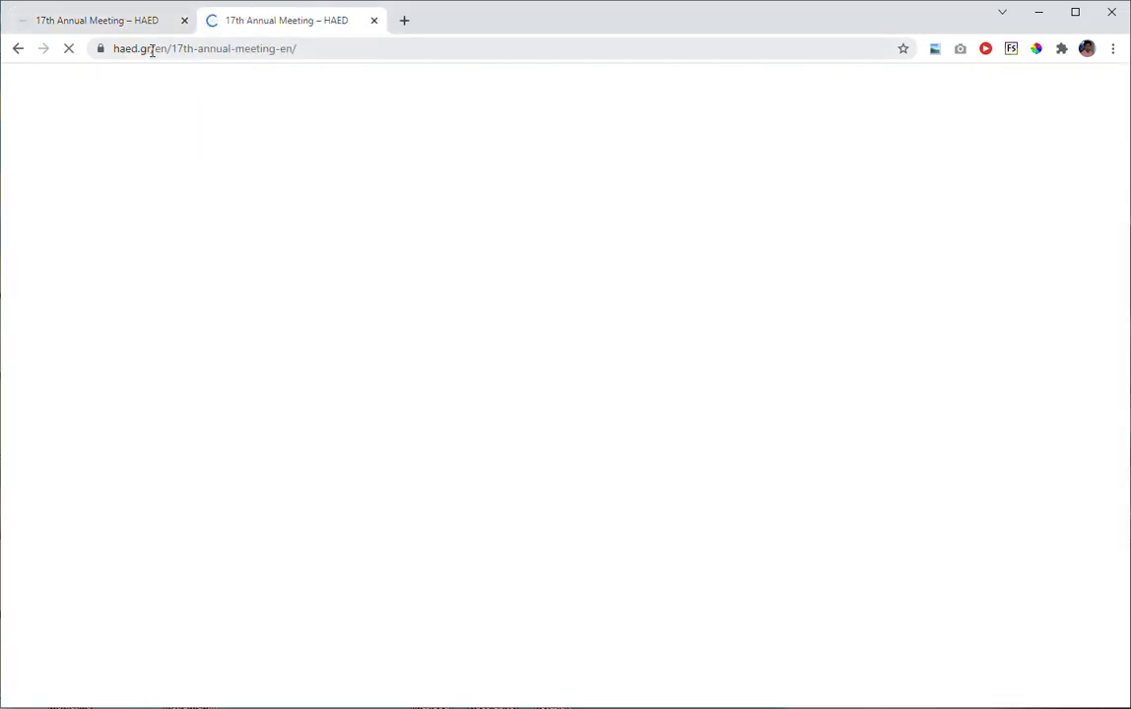
# Open haed.gr/wp-admin, confirm the reCAPTCHA and log in to WordPress with the prefilled admin credentials.
pyautogui.moveTo(154, 48); pyautogui.dragTo(368, 56)
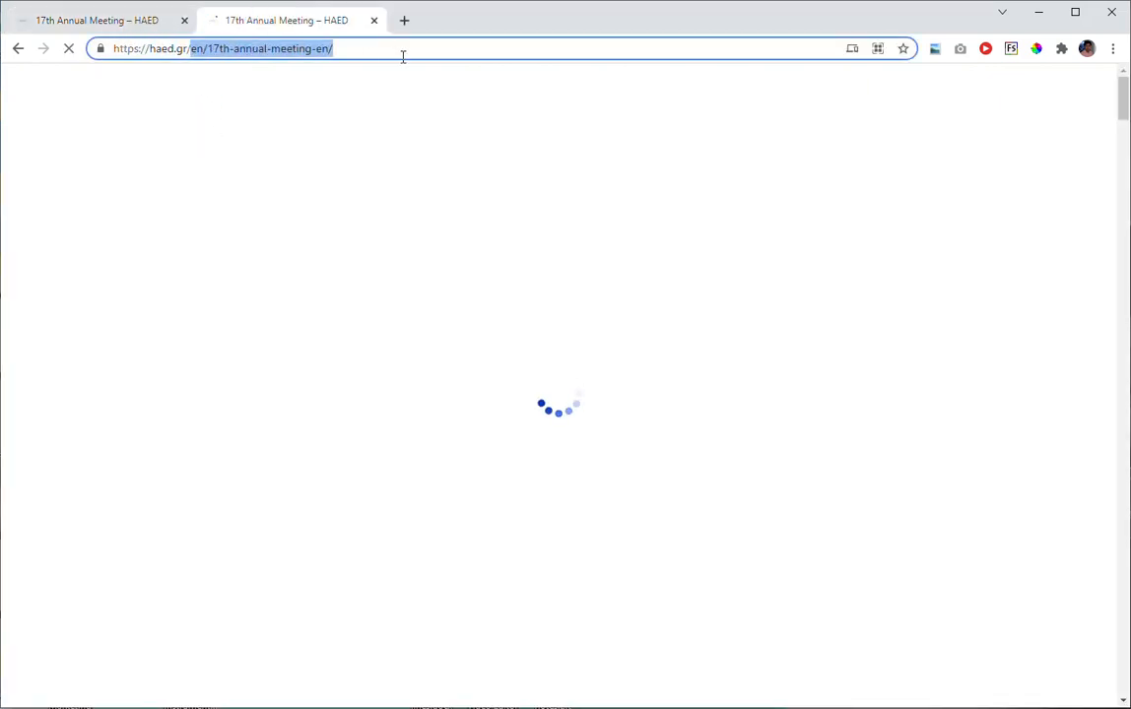
pyautogui.write('wp')
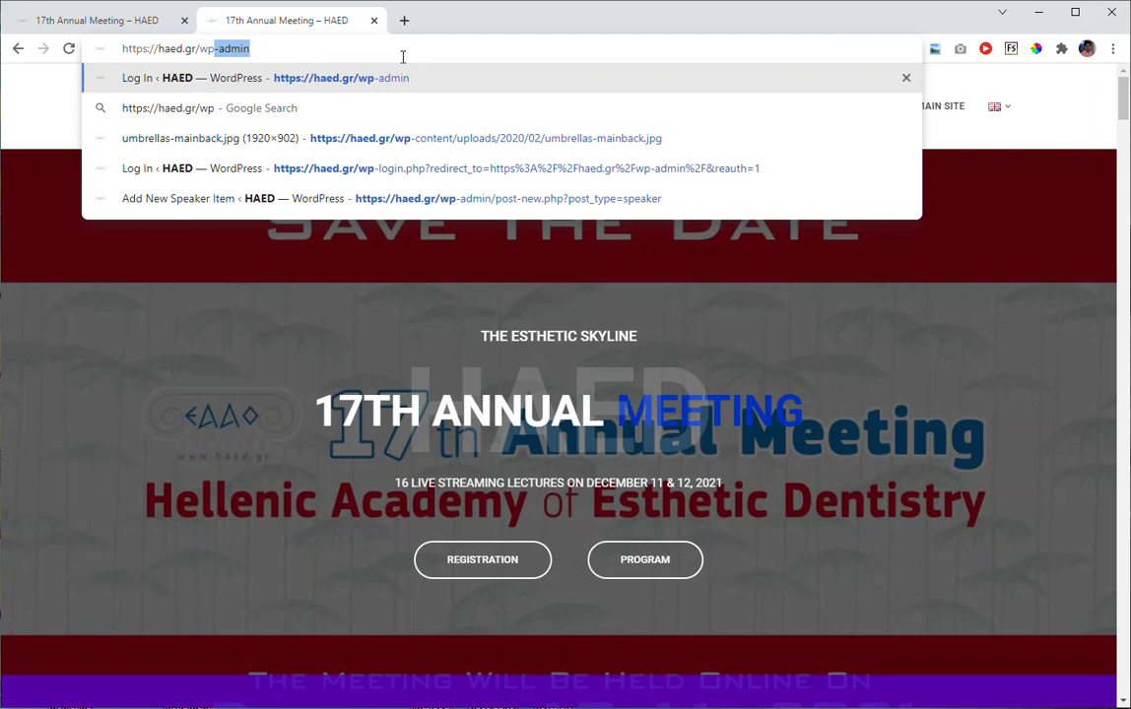
pyautogui.press('Return')
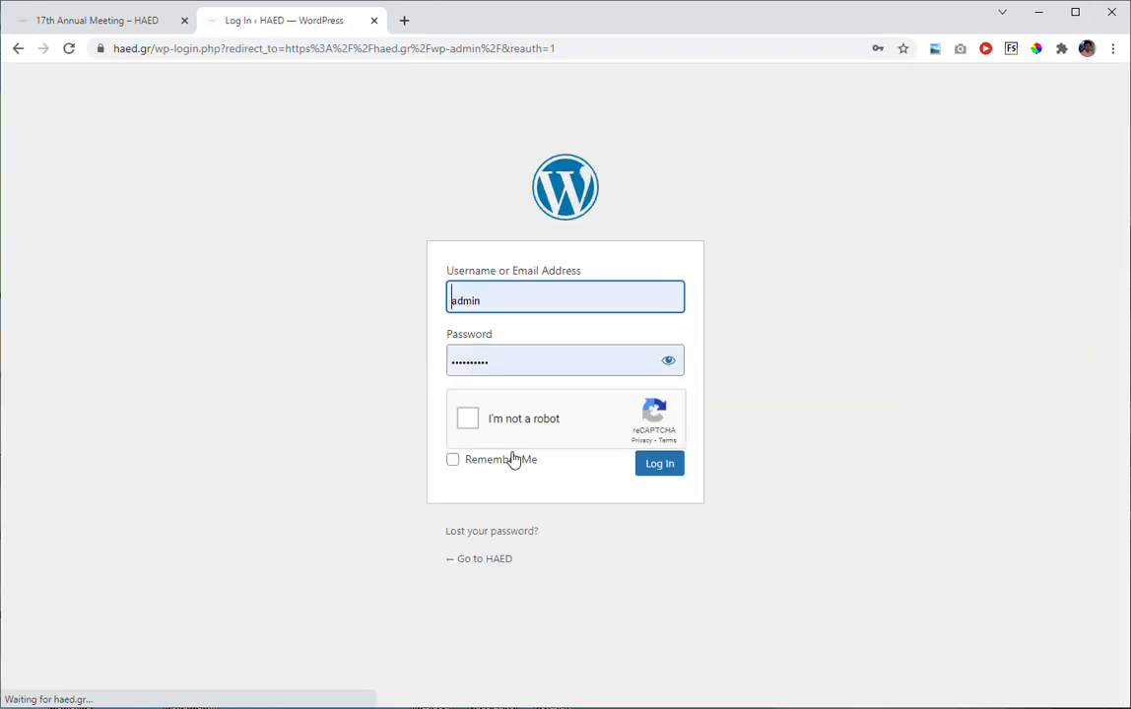
pyautogui.click(516, 425)
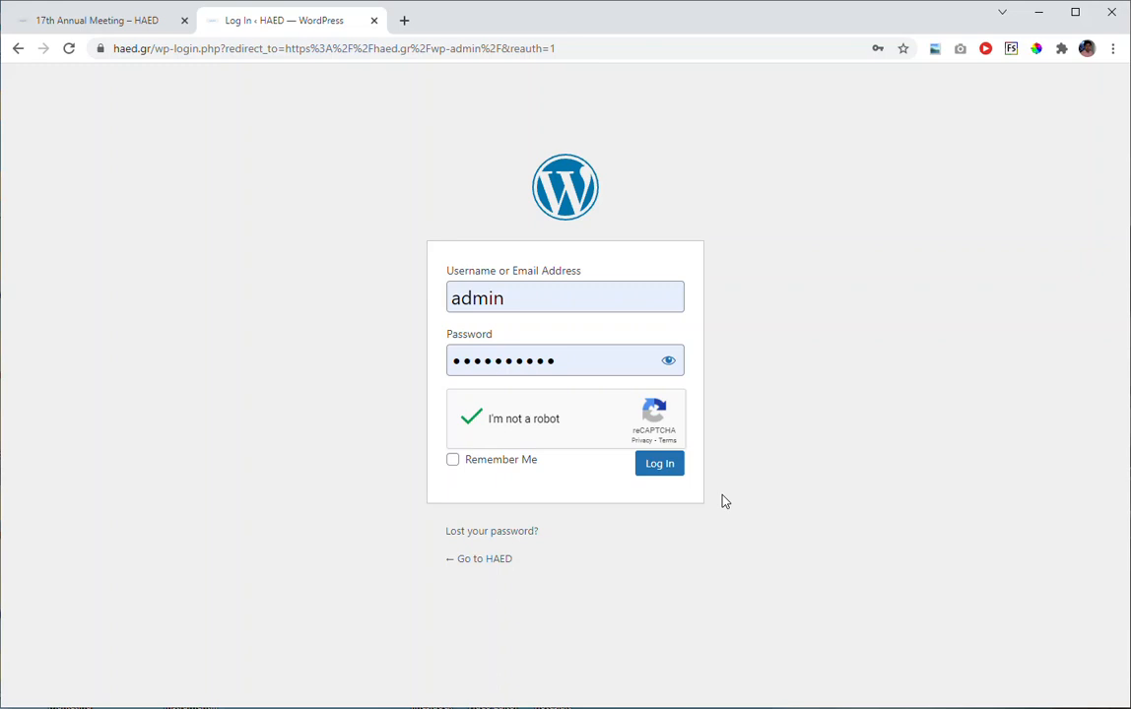
pyautogui.click(669, 469)
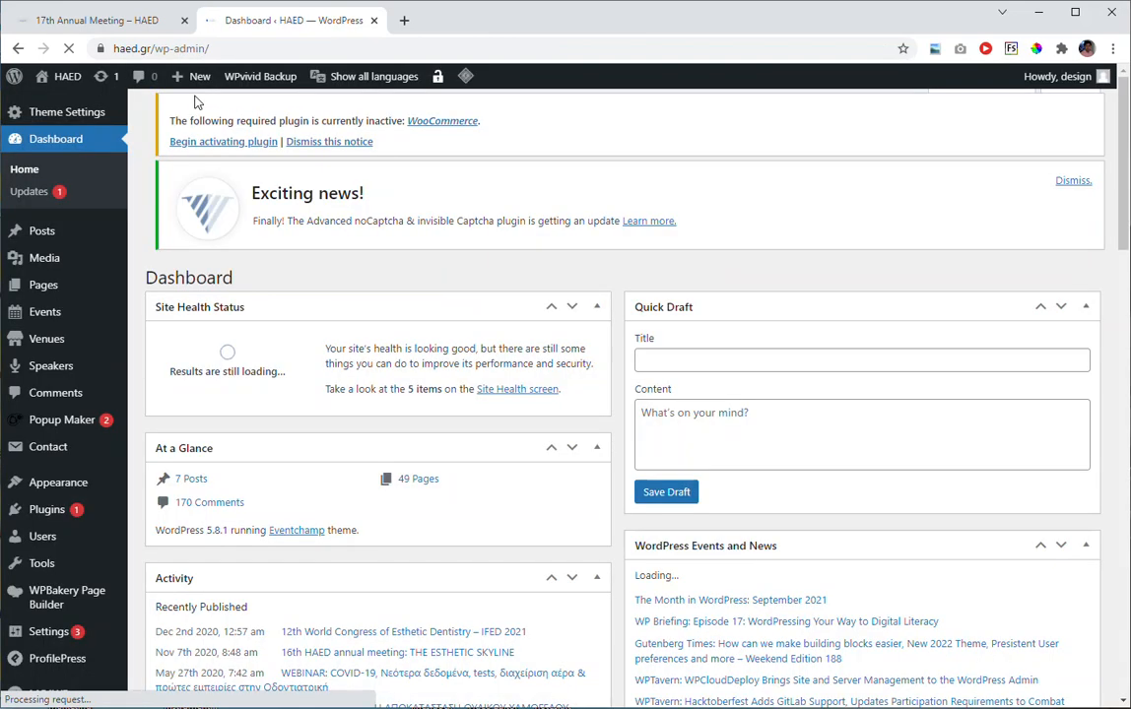
# Reorder the browser tabs so the 17th Annual Meeting page follows the Dashboard, and reload the meeting page.
pyautogui.click(119, 21)
pyautogui.moveTo(226, 28); pyautogui.dragTo(351, 31)
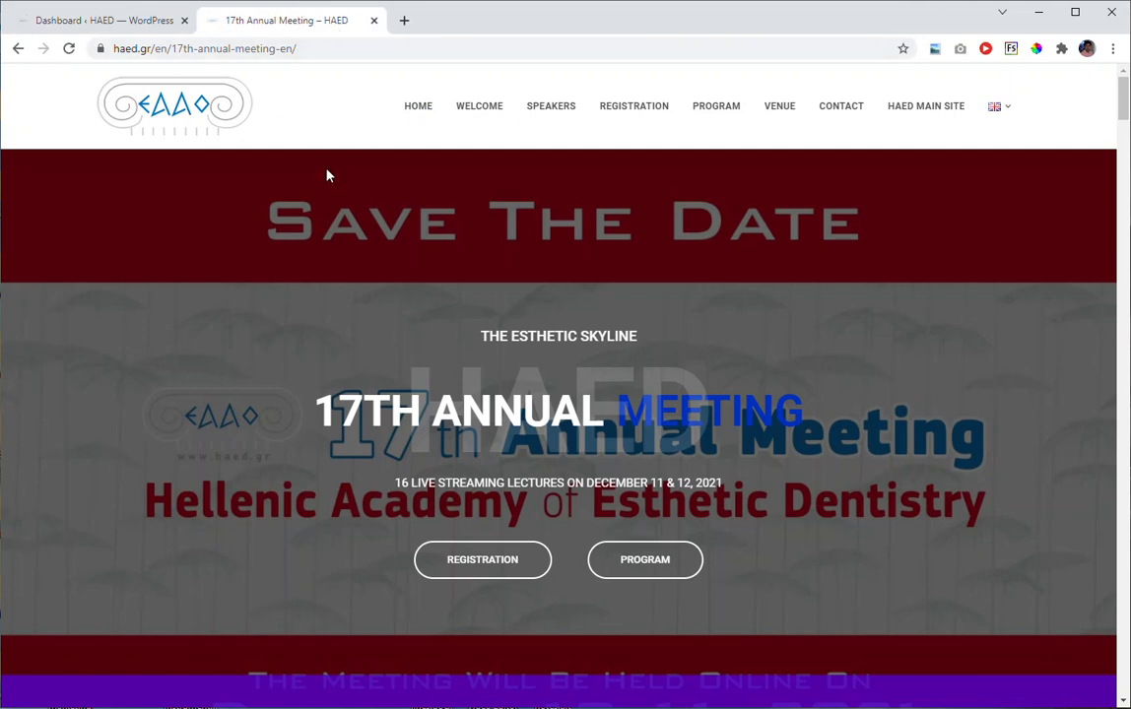
pyautogui.click(73, 49)
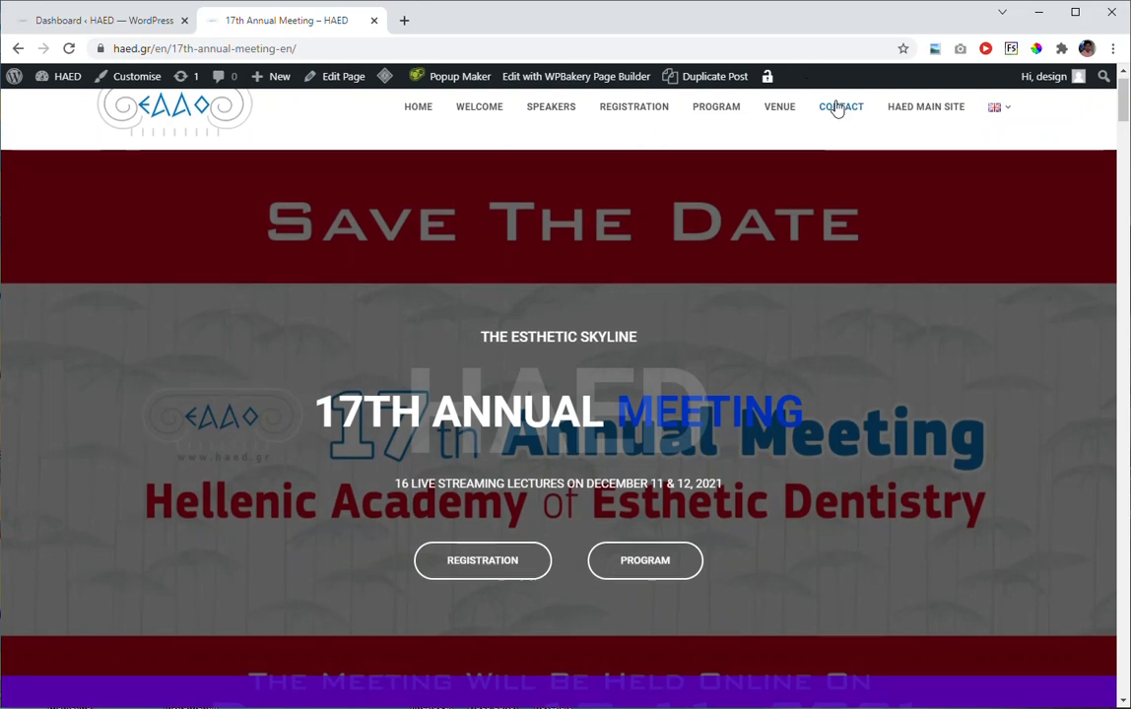
# Open the 17th Annual Meeting page for editing with WPBakery Page Builder in a new tab and switch to it.
pyautogui.scroll(1, 835, 109)
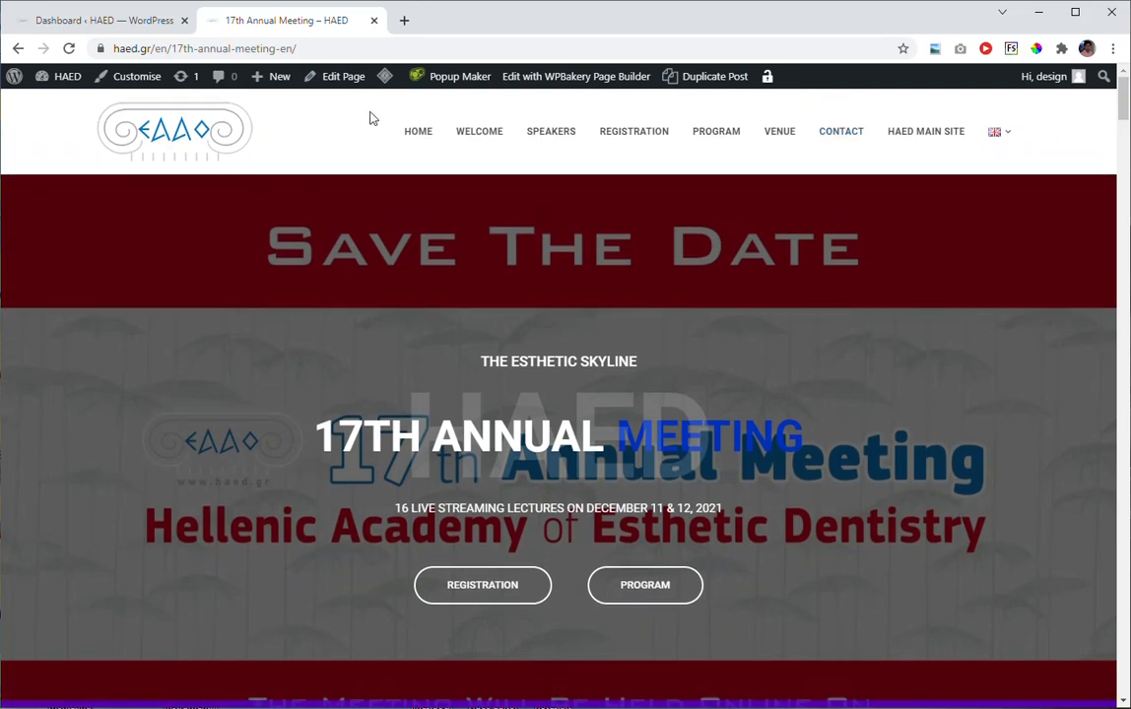
pyautogui.scroll(-2, 363, 174)
pyautogui.scroll(2, 365, 197)
pyautogui.rightClick(547, 88)
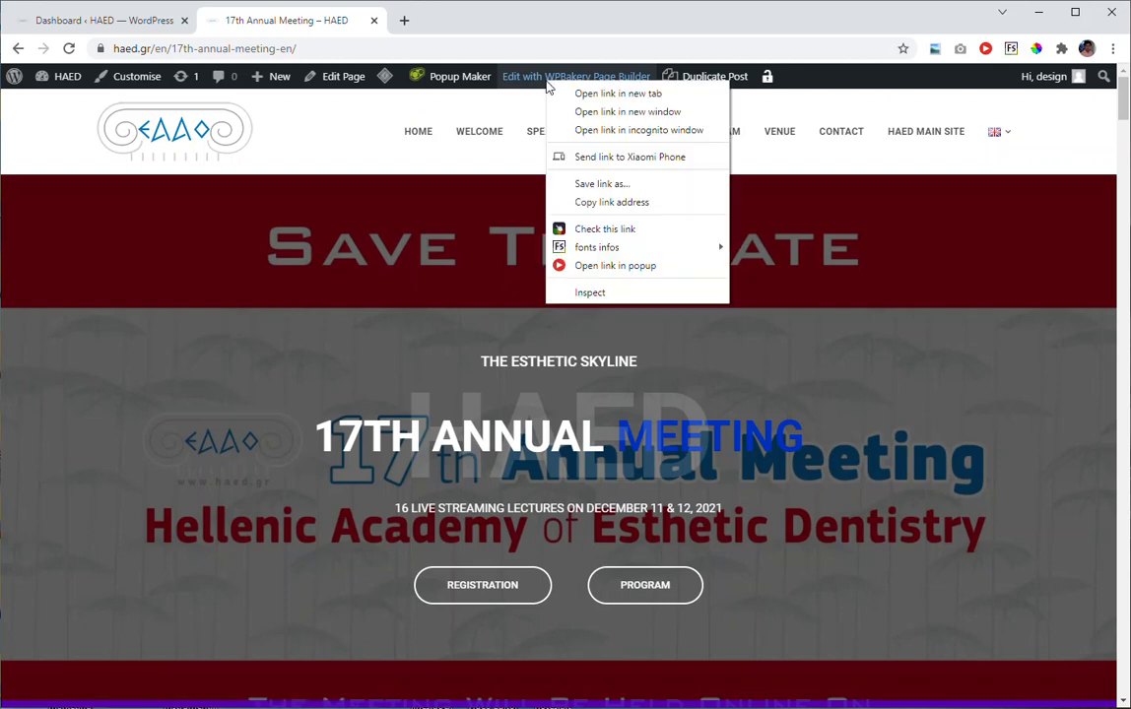
pyautogui.click(578, 94)
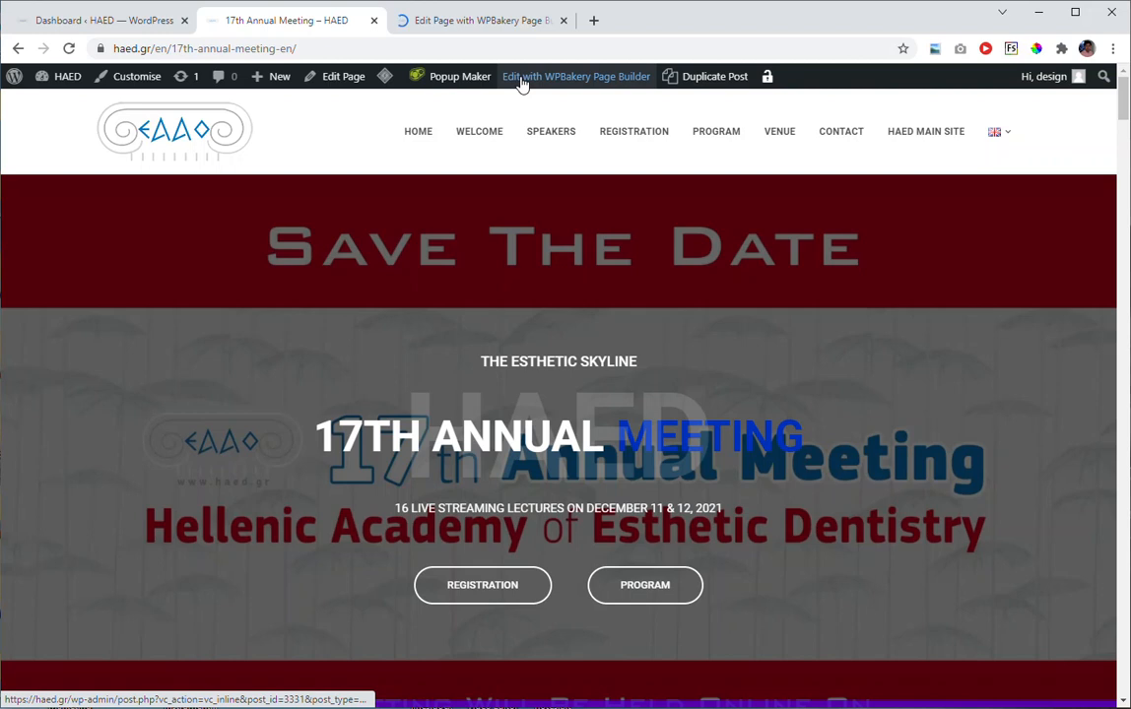
pyautogui.click(480, 24)
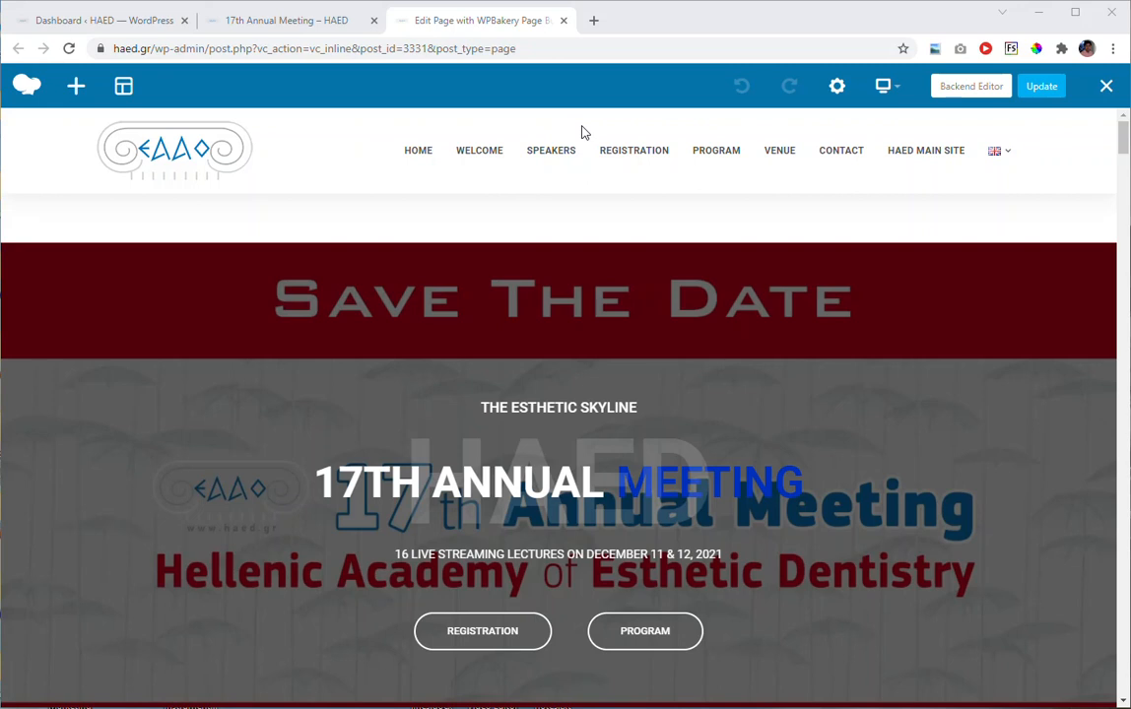
# Set the Countdown Slider's Primary Title to "Our 17th Annual", save the change and close its settings.
pyautogui.scroll(-1, 586, 194)
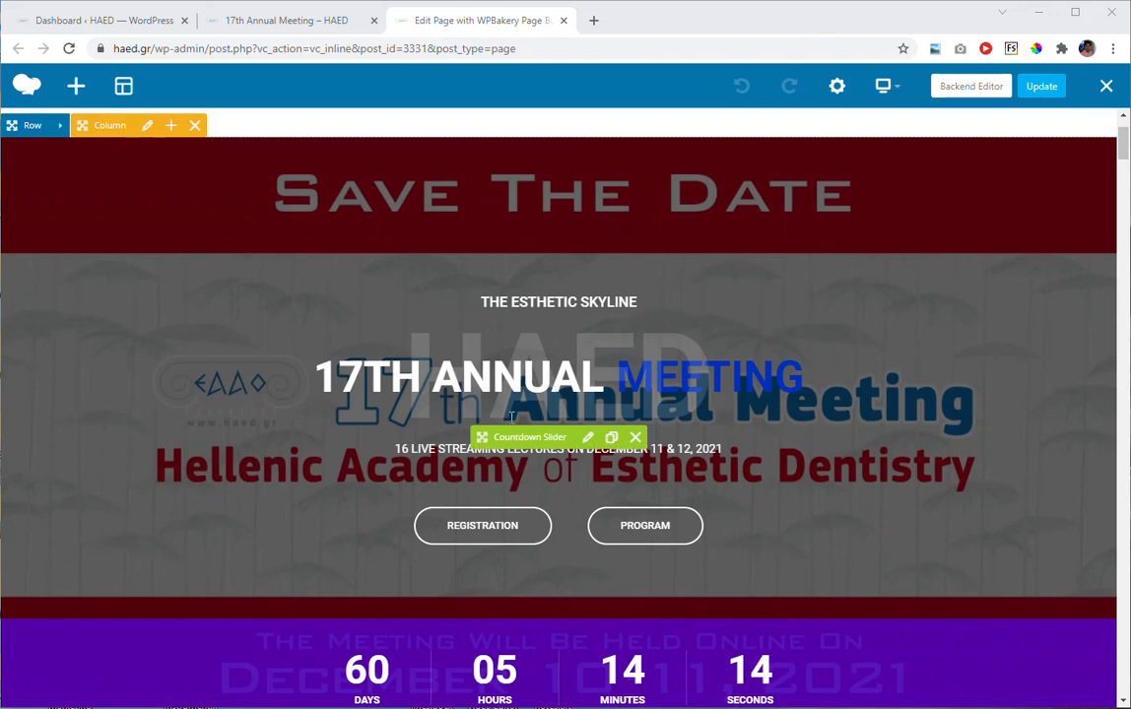
pyautogui.scroll(-1, 660, 471)
pyautogui.scroll(-1, 660, 471)
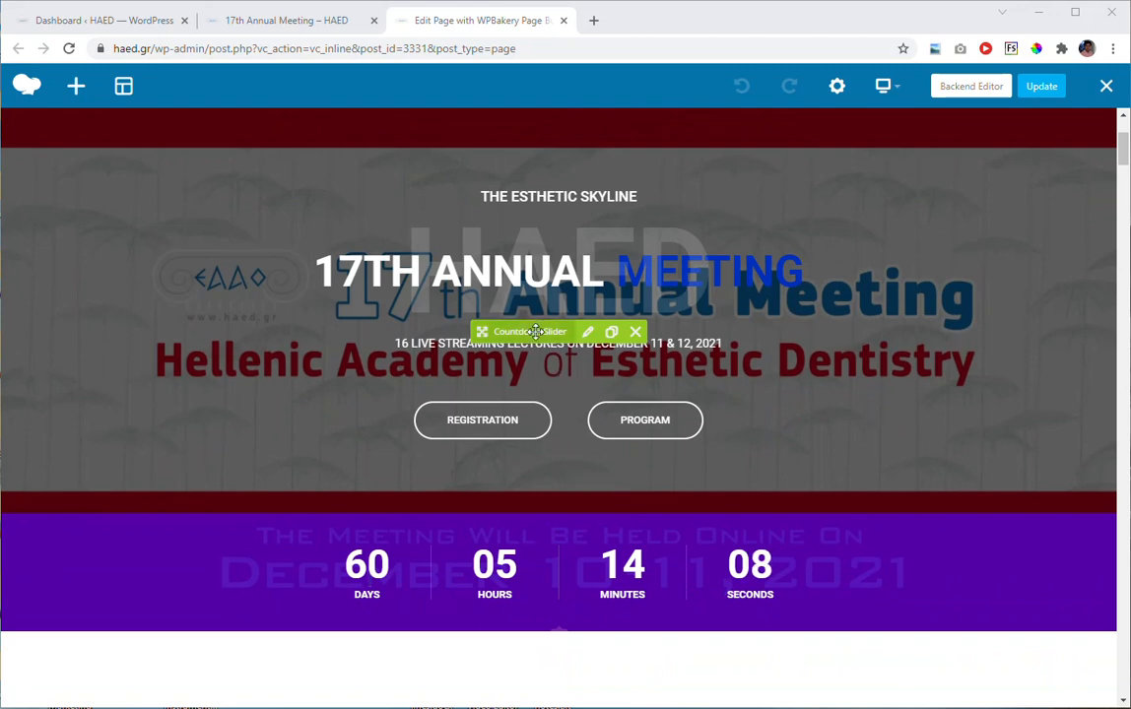
pyautogui.click(588, 335)
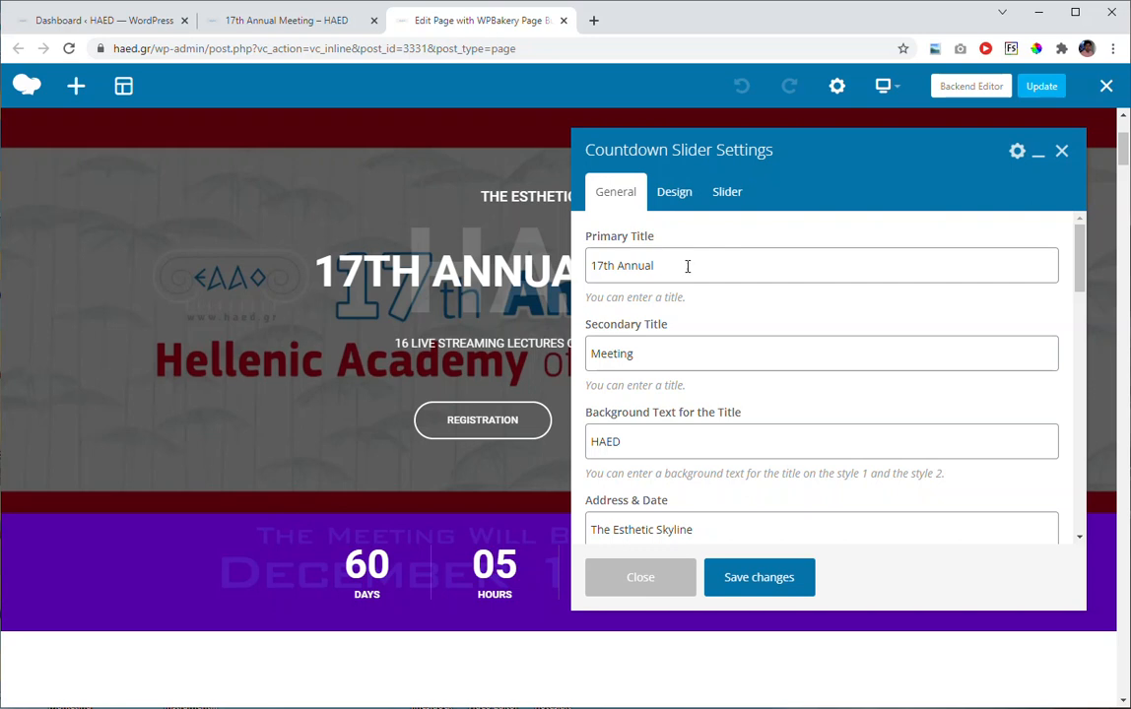
pyautogui.scroll(-3, 706, 364)
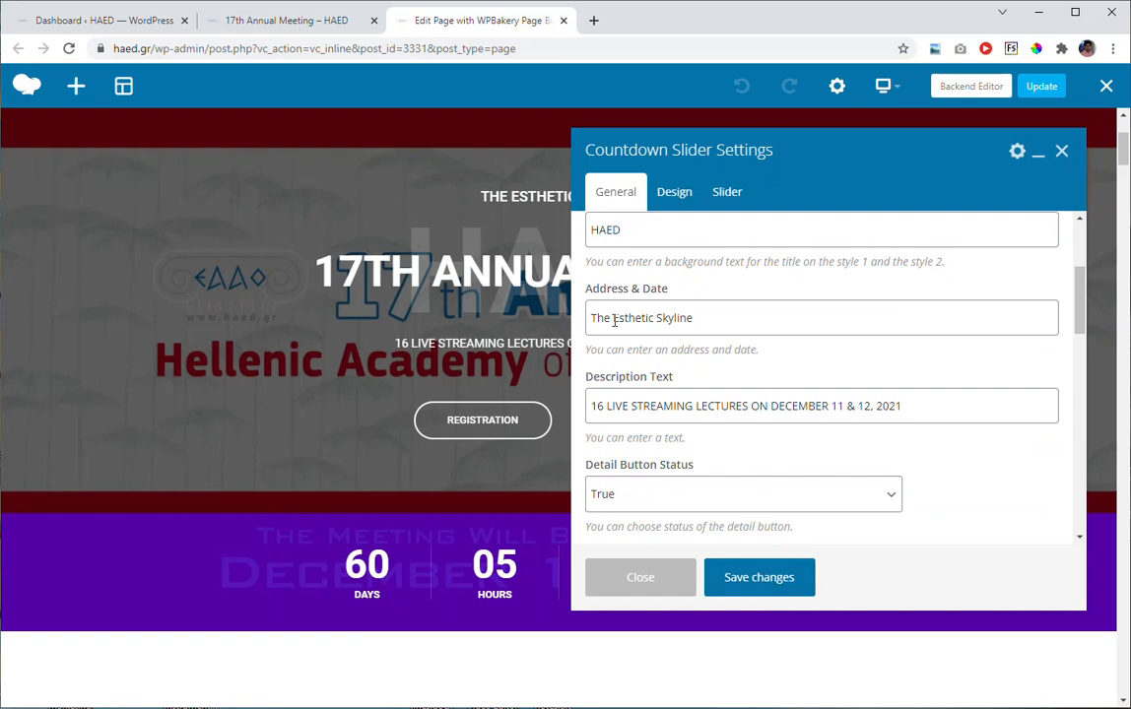
pyautogui.scroll(3, 611, 320)
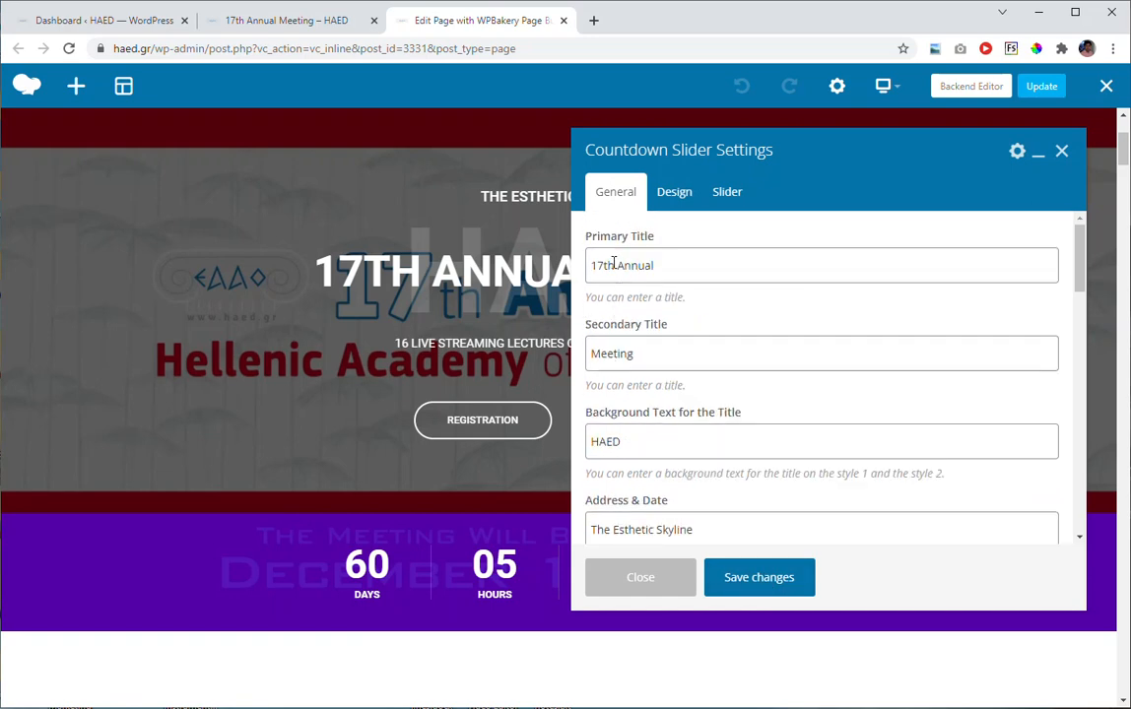
pyautogui.click(704, 265)
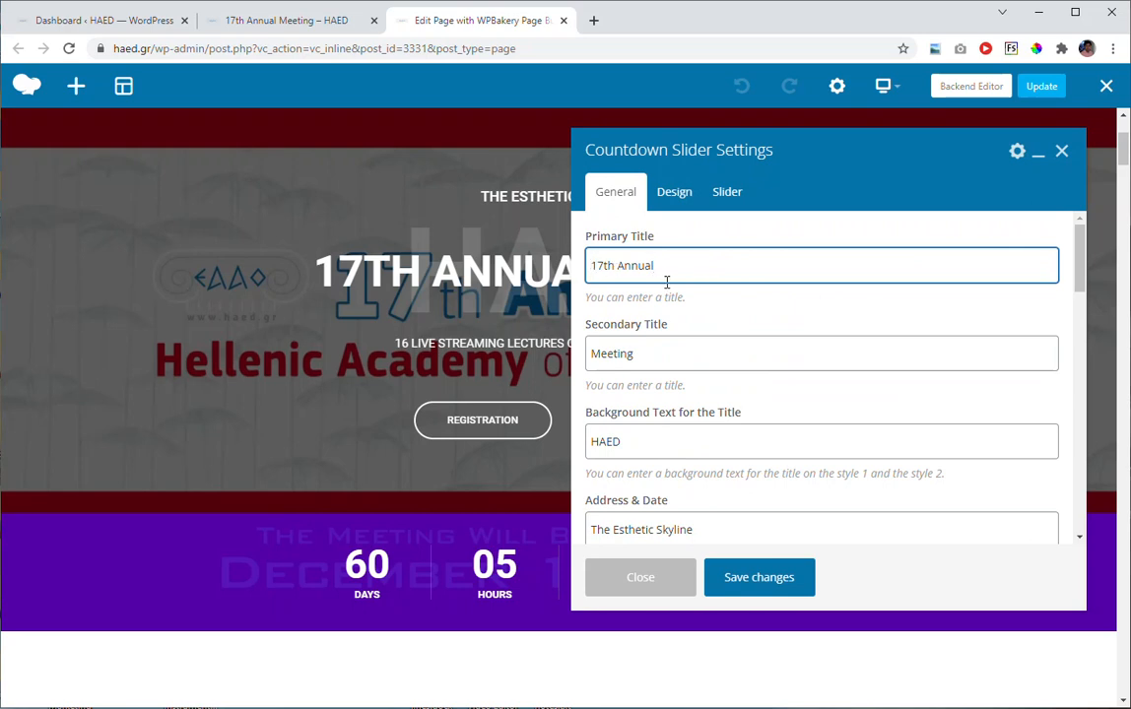
pyautogui.write('Our')
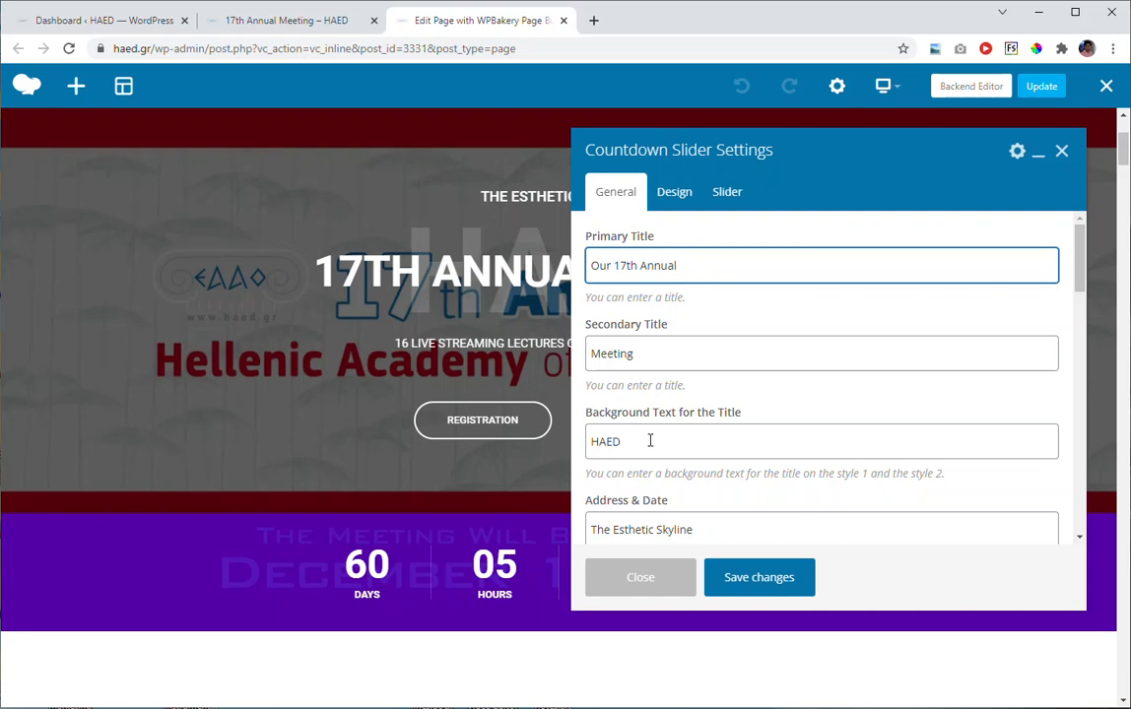
pyautogui.click(759, 585)
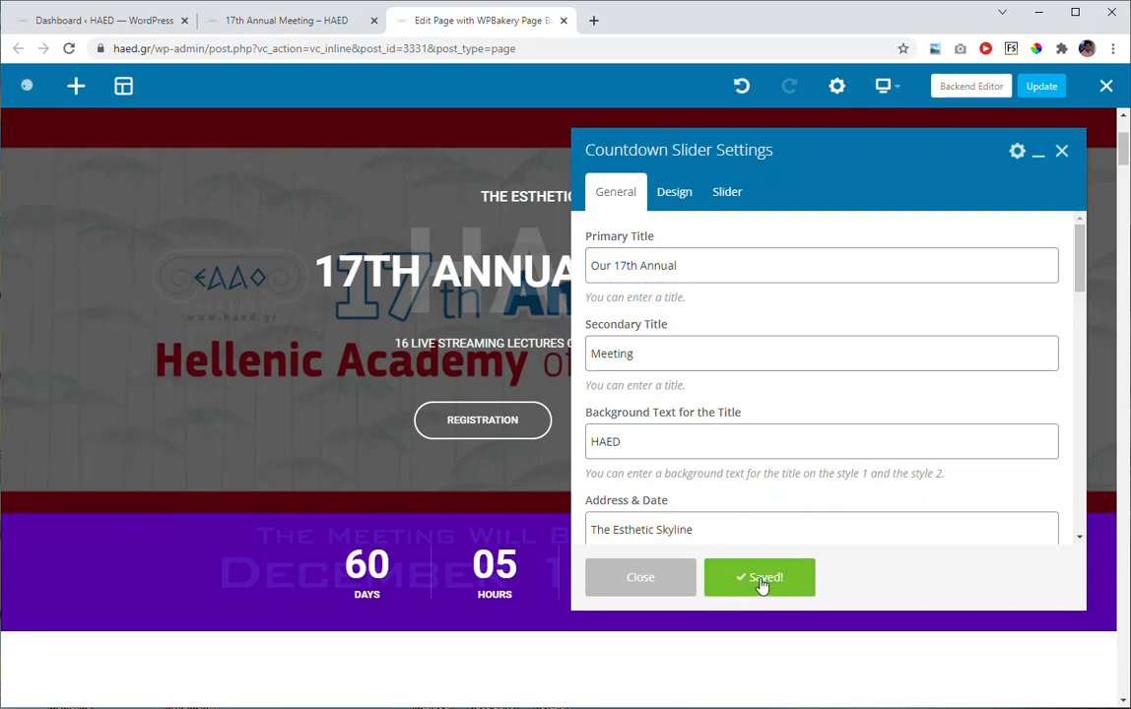
pyautogui.click(637, 583)
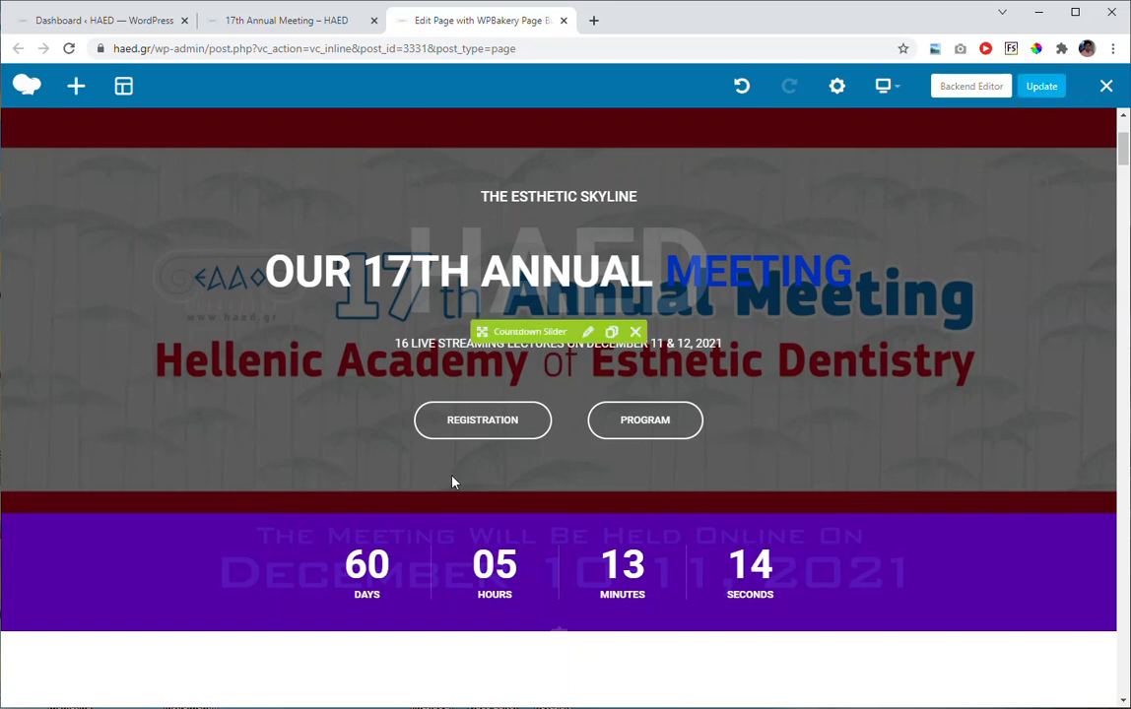
# Reopen the Countdown Slider's settings, look through the general options down to the event date, and close them.
pyautogui.scroll(-1, 530, 470)
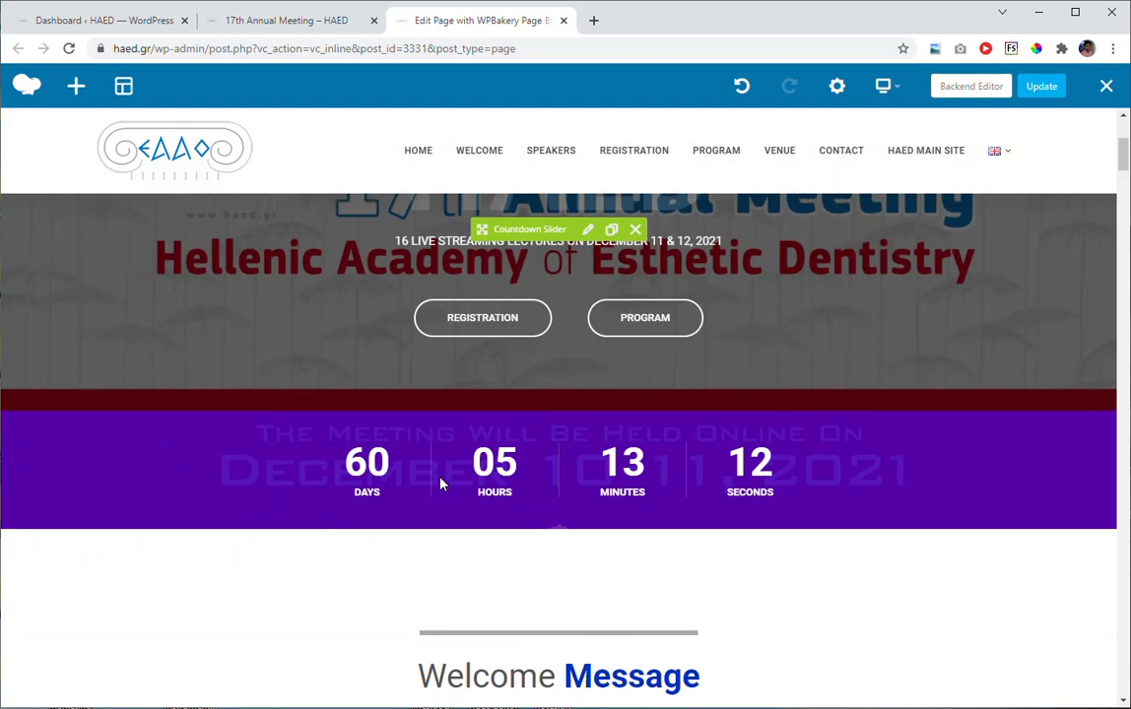
pyautogui.scroll(1, 442, 482)
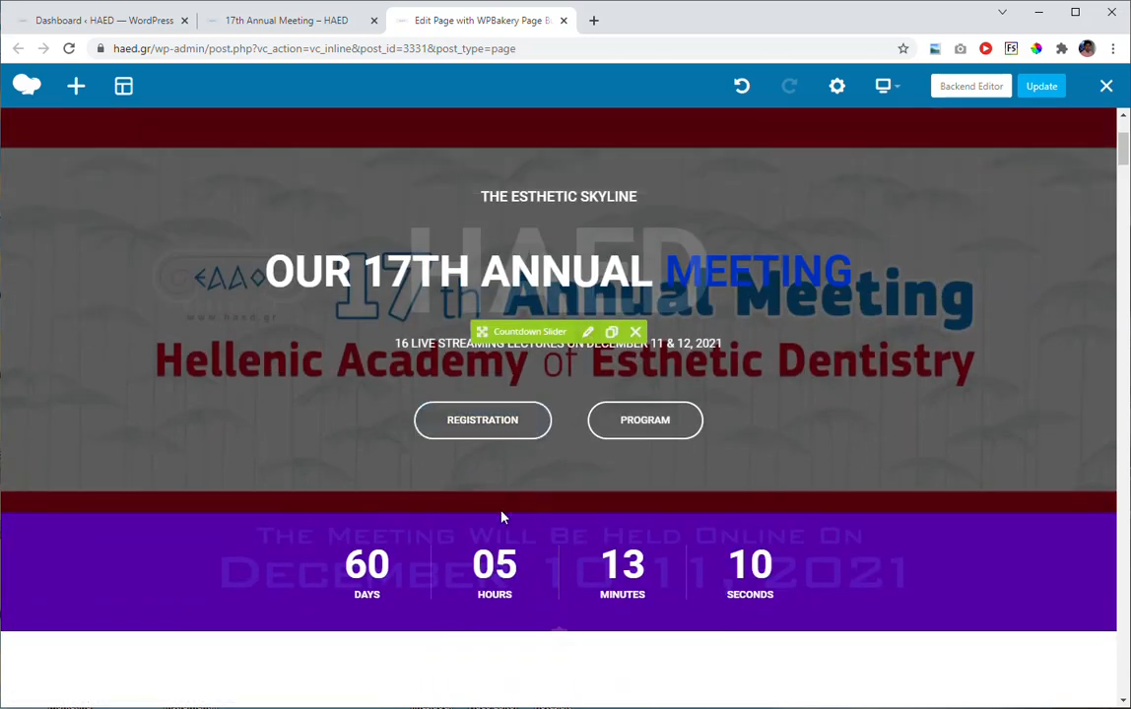
pyautogui.click(587, 332)
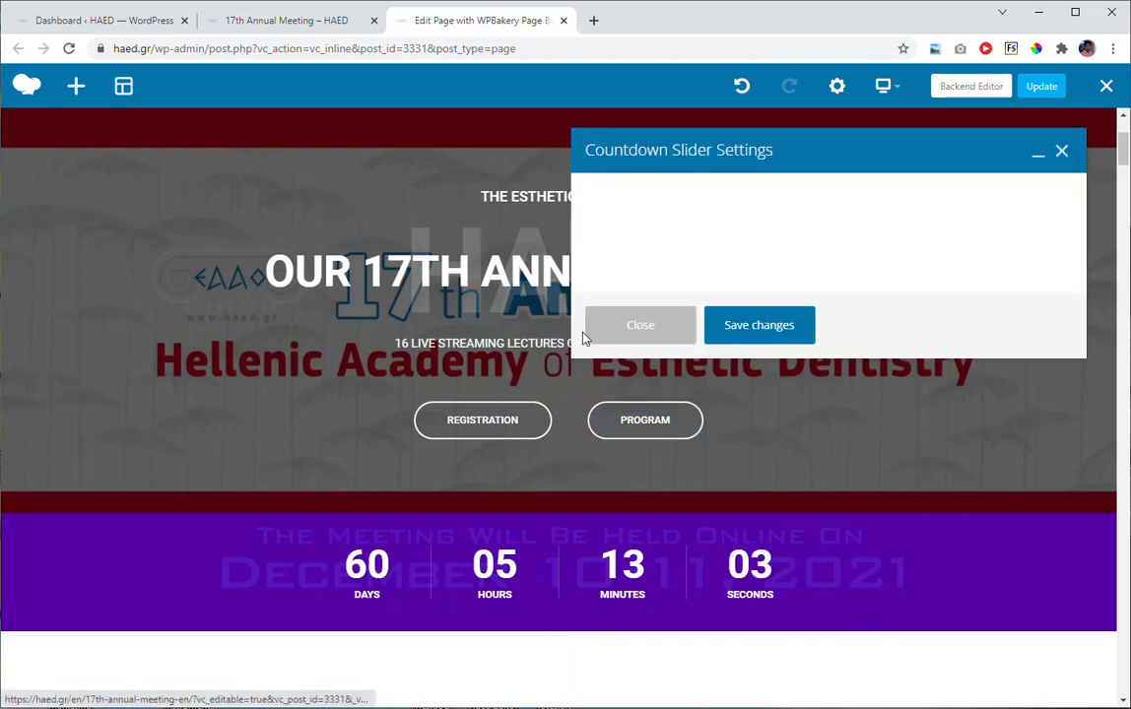
pyautogui.click(642, 328)
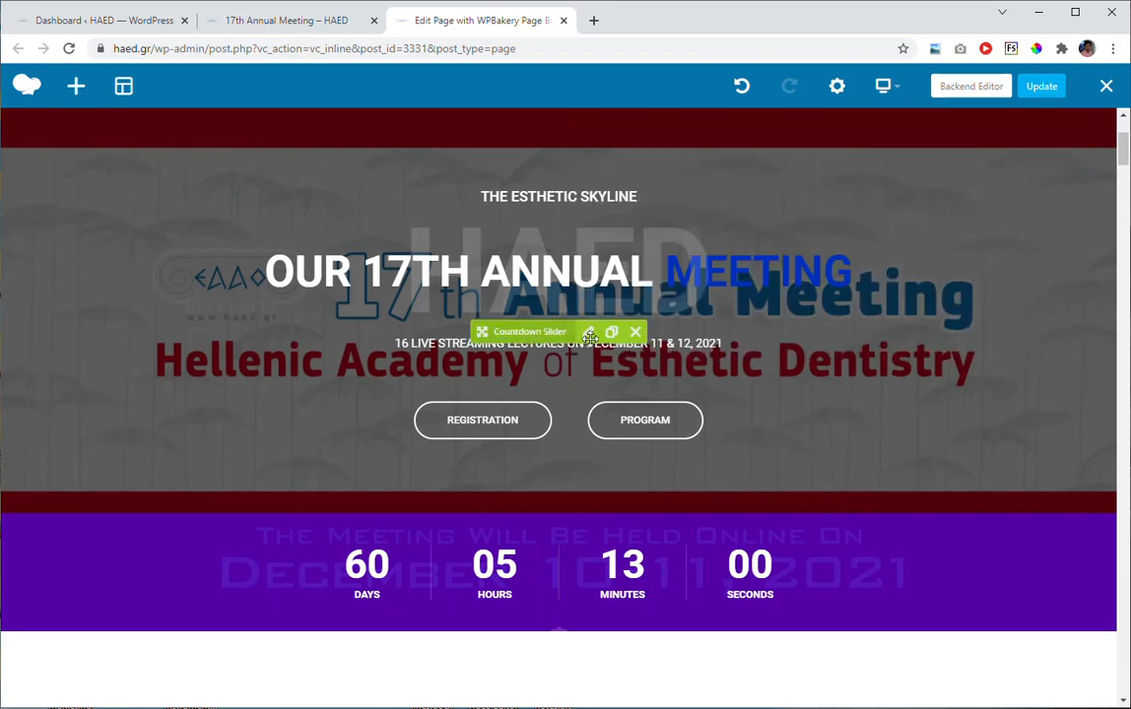
pyautogui.click(589, 333)
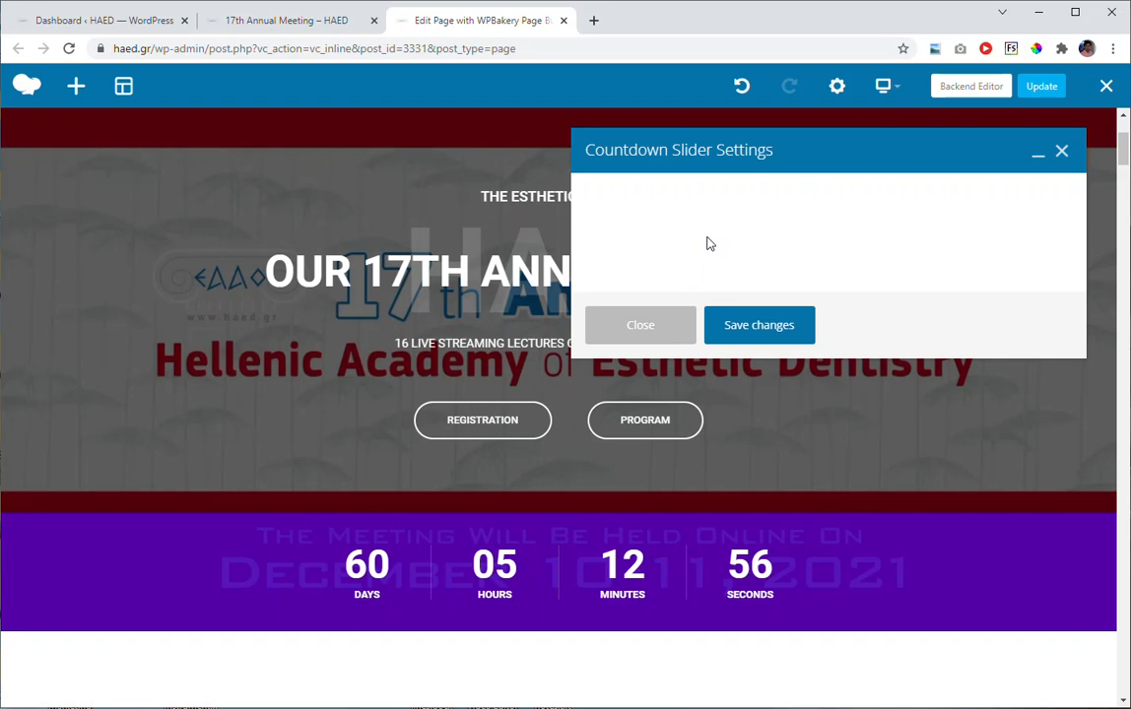
pyautogui.scroll(-3, 711, 266)
pyautogui.scroll(-6, 721, 305)
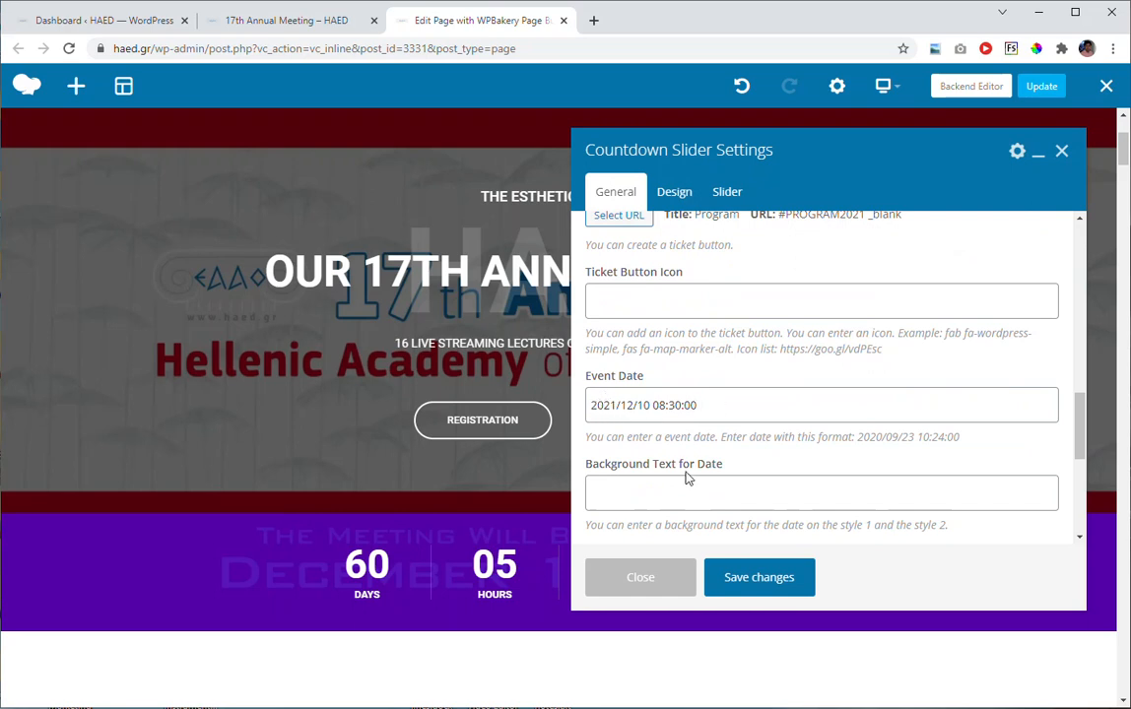
pyautogui.click(642, 578)
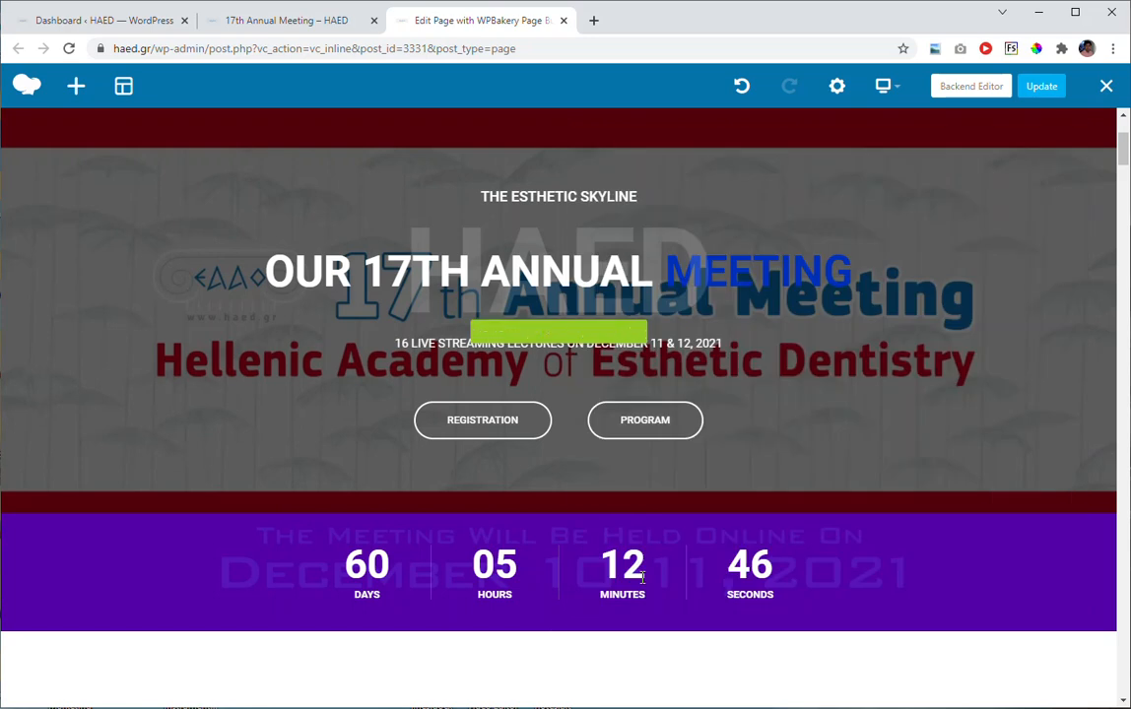
# Open the settings of the text block containing the welcome letter under the Welcome Message heading.
pyautogui.scroll(-5, 695, 367)
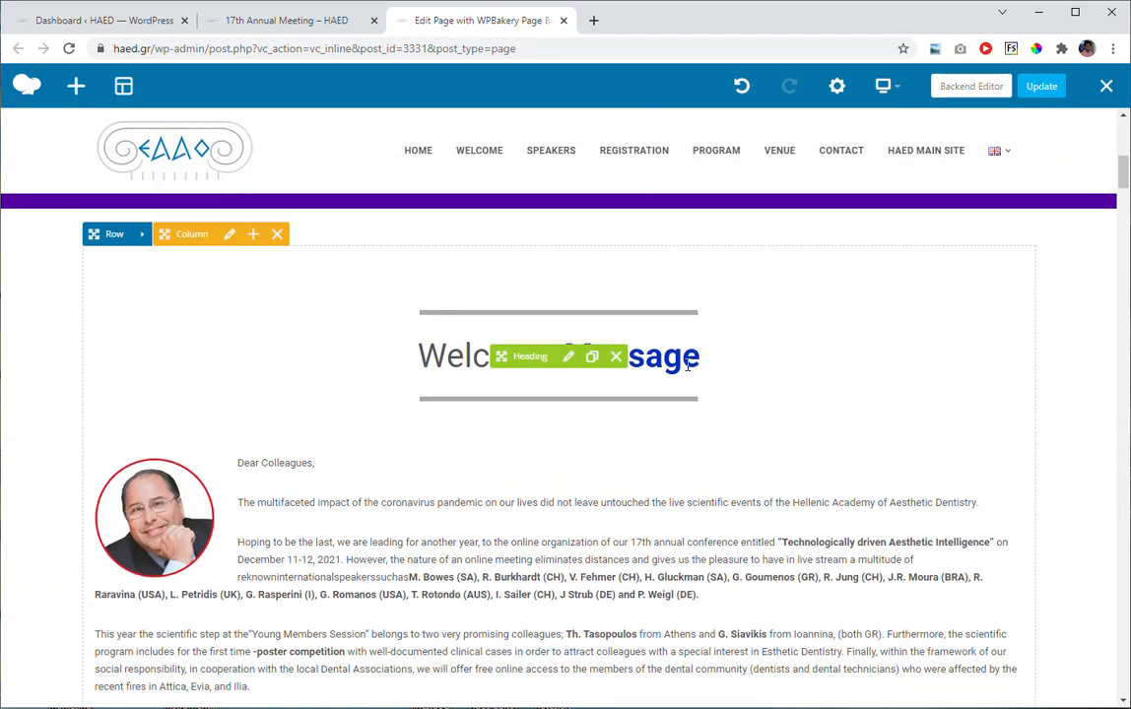
pyautogui.scroll(1, 686, 366)
pyautogui.scroll(-1, 684, 371)
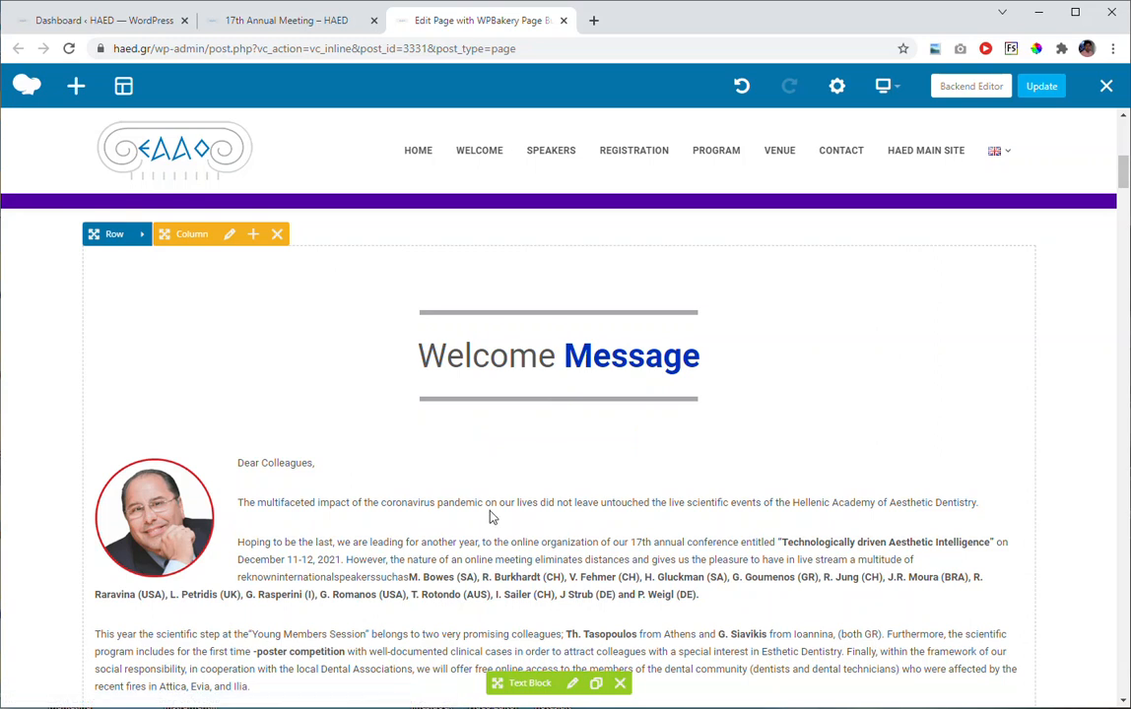
pyautogui.scroll(-2, 381, 366)
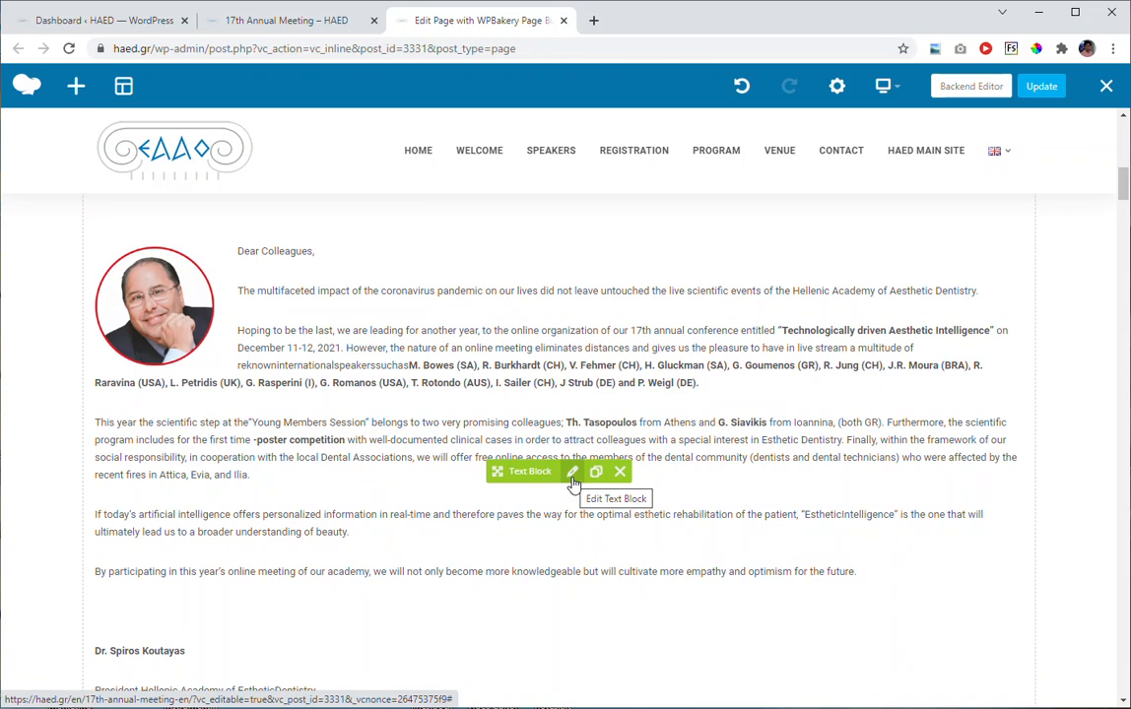
pyautogui.scroll(2, 575, 479)
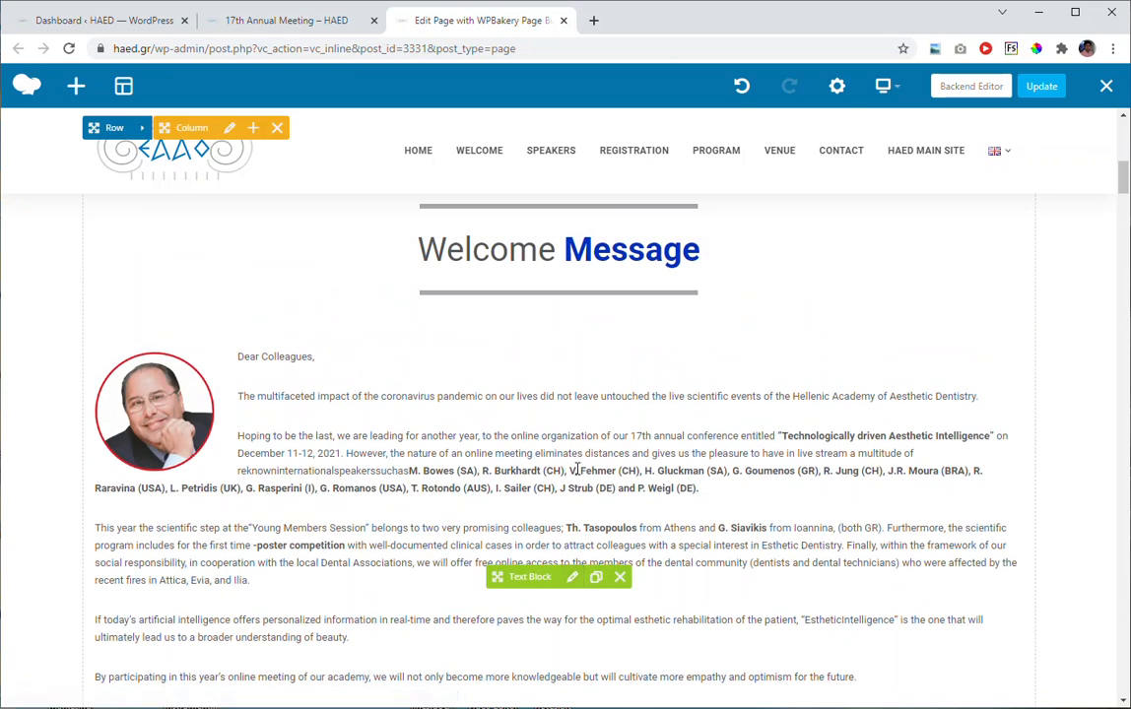
pyautogui.scroll(-1, 578, 475)
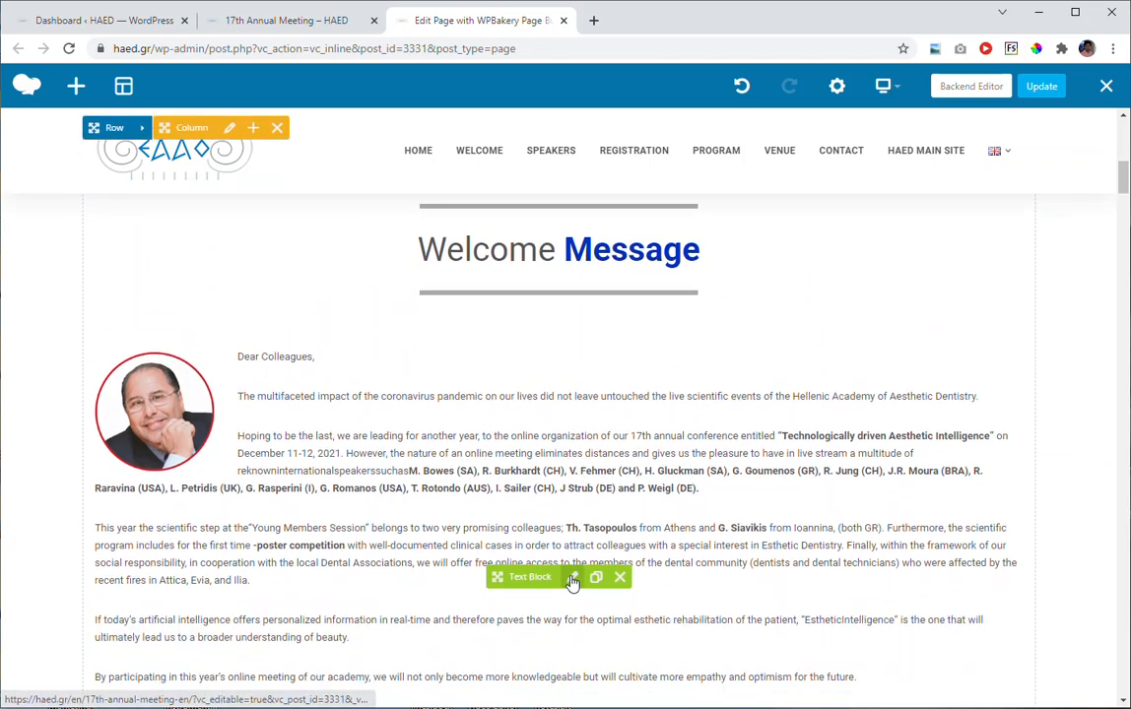
pyautogui.click(573, 578)
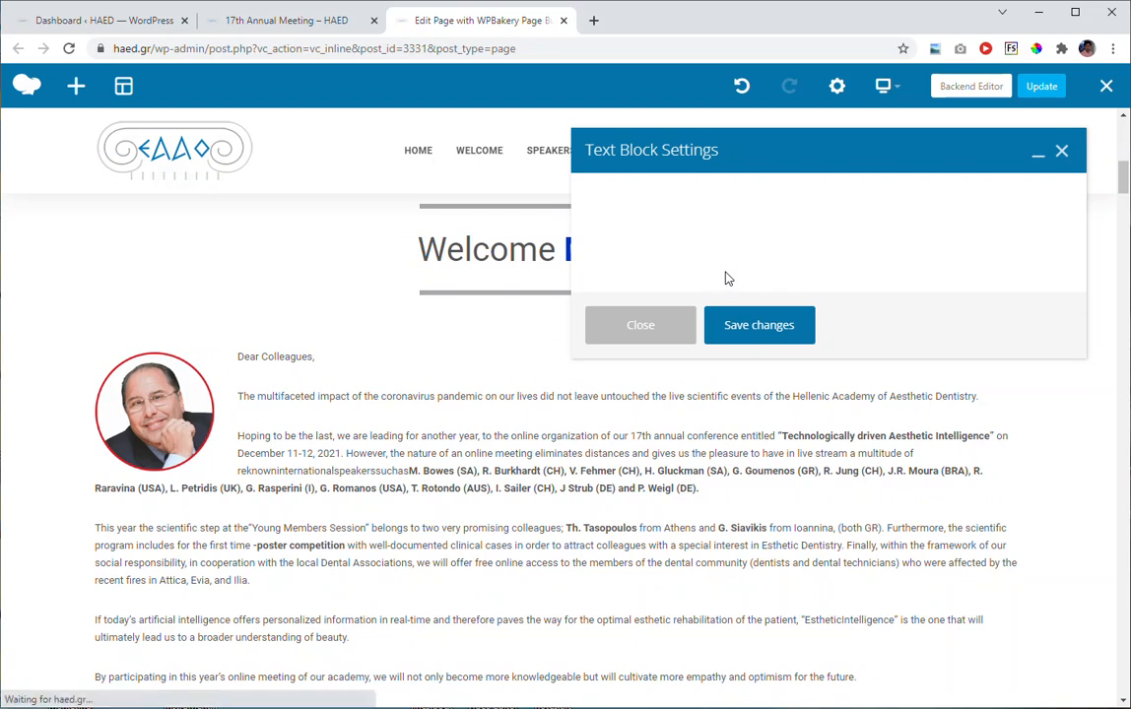
# Insert a space between "Esthetic" and "Dentistry" in the letter's closing signature line, save the change and close the settings.
pyautogui.click(798, 444)
pyautogui.scroll(-10, 798, 443)
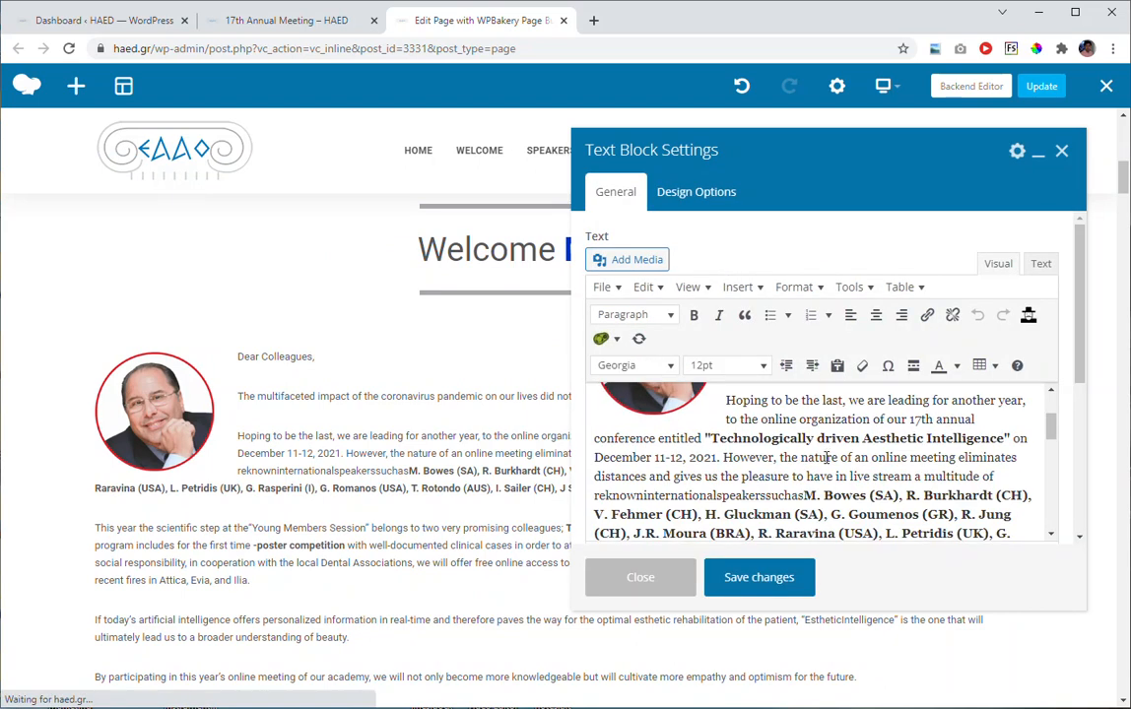
pyautogui.scroll(-5, 793, 448)
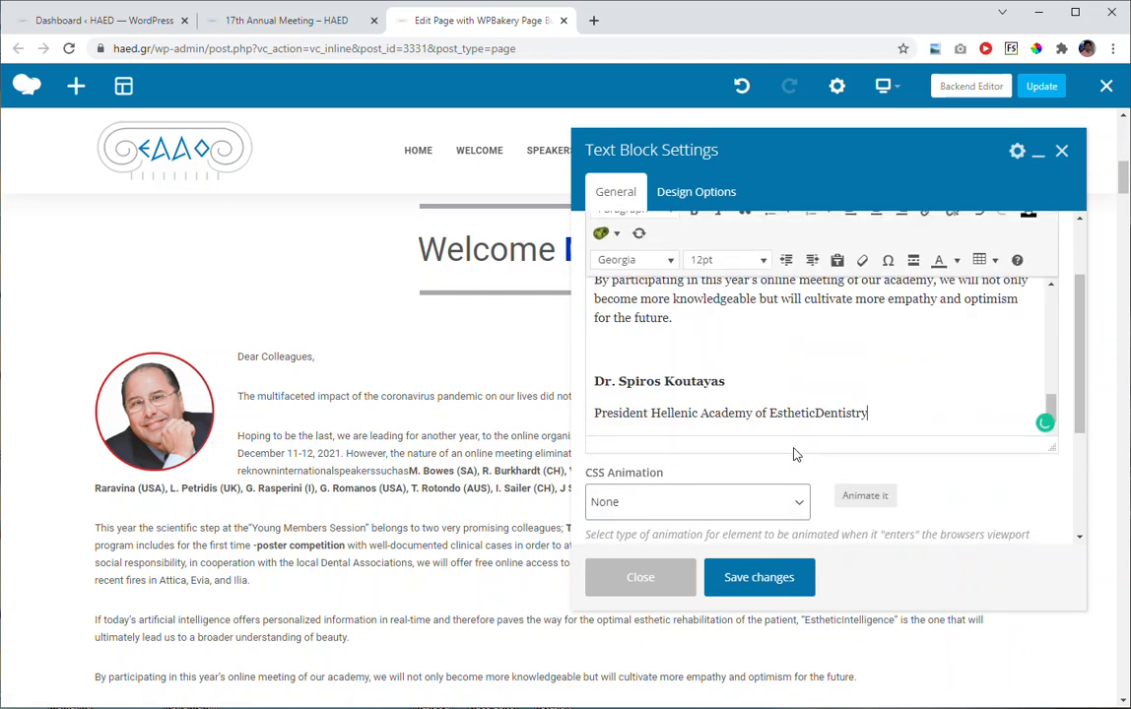
pyautogui.click(887, 414)
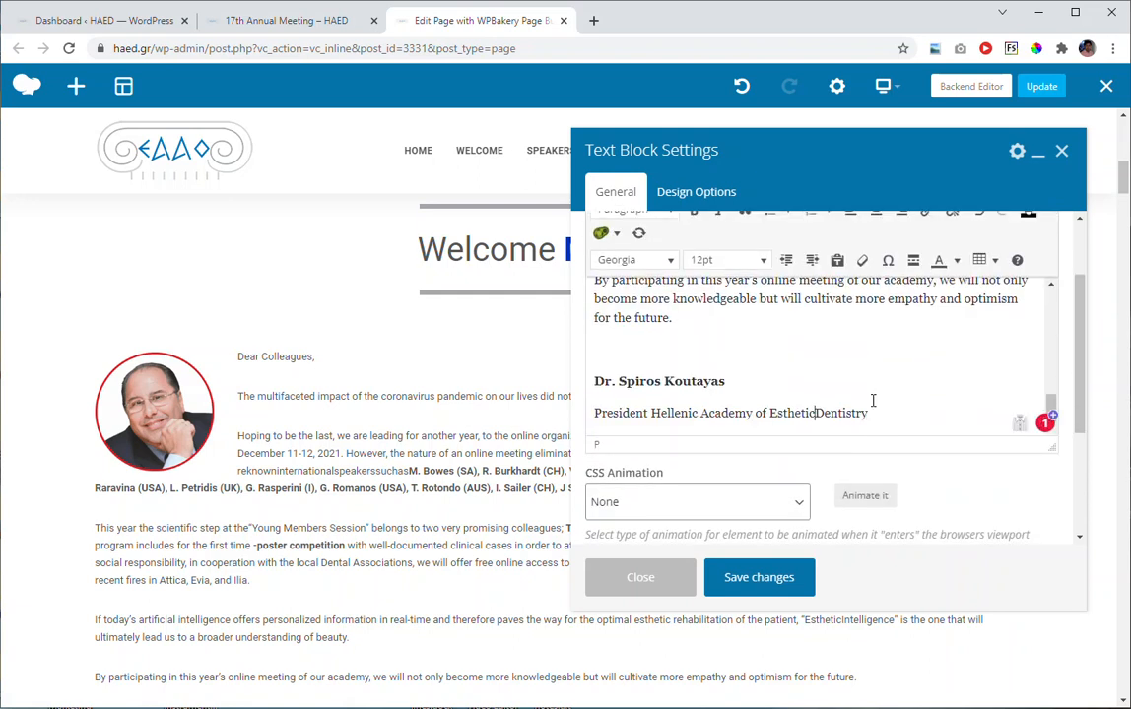
pyautogui.press('Left')
pyautogui.press('Left')
pyautogui.press('Left')
pyautogui.press('Left')
pyautogui.press('Left')
pyautogui.press('Left')
pyautogui.press('Left')
pyautogui.press('Left')
pyautogui.press('Left')
pyautogui.click(757, 579)
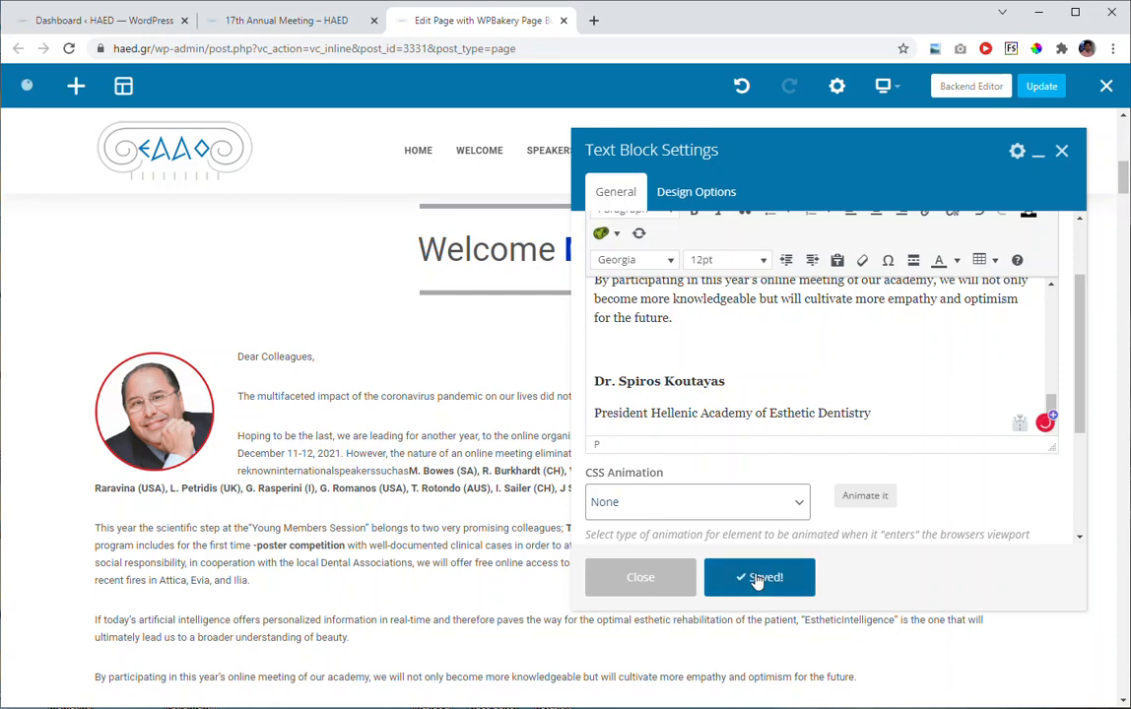
pyautogui.click(641, 579)
pyautogui.scroll(-2, 656, 487)
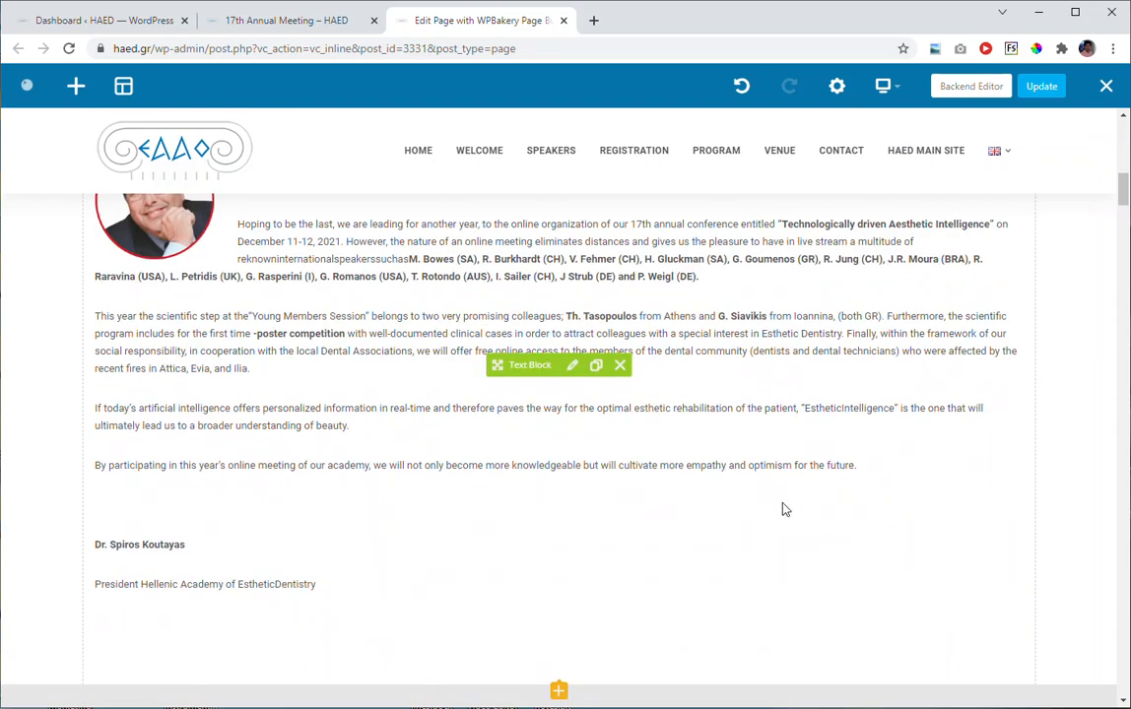
pyautogui.click(277, 584)
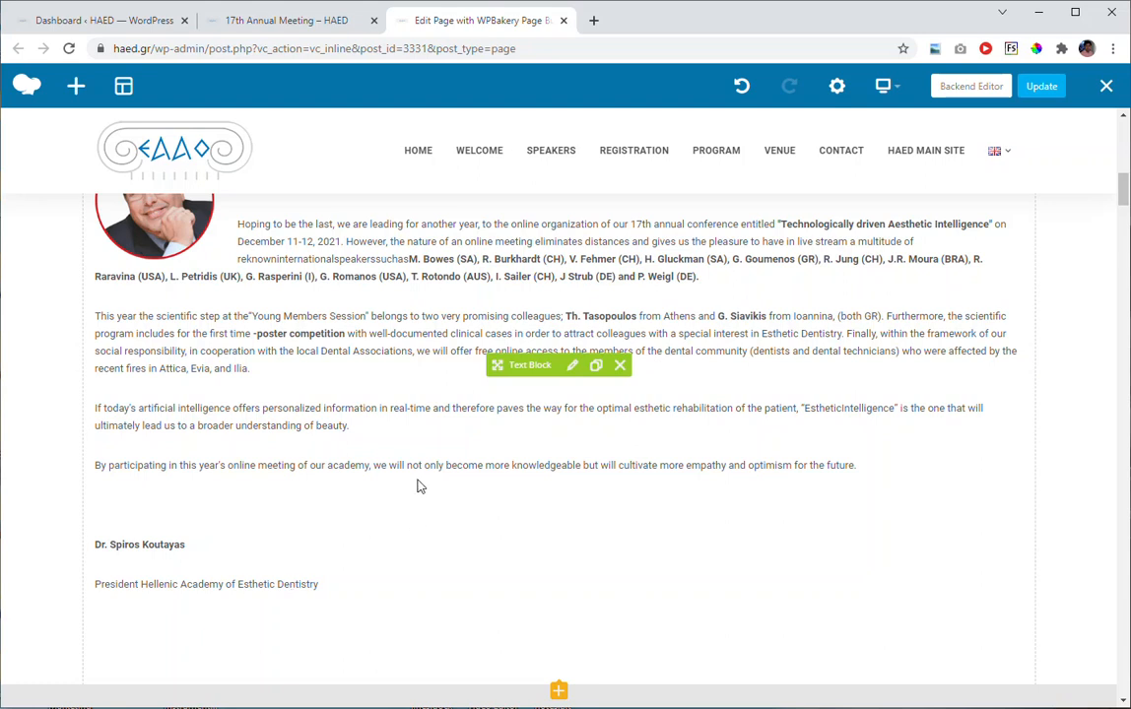
# Set the Secondary Title of the Invited speakers heading to "Speakers", save the change and close its settings.
pyautogui.scroll(-1, 419, 473)
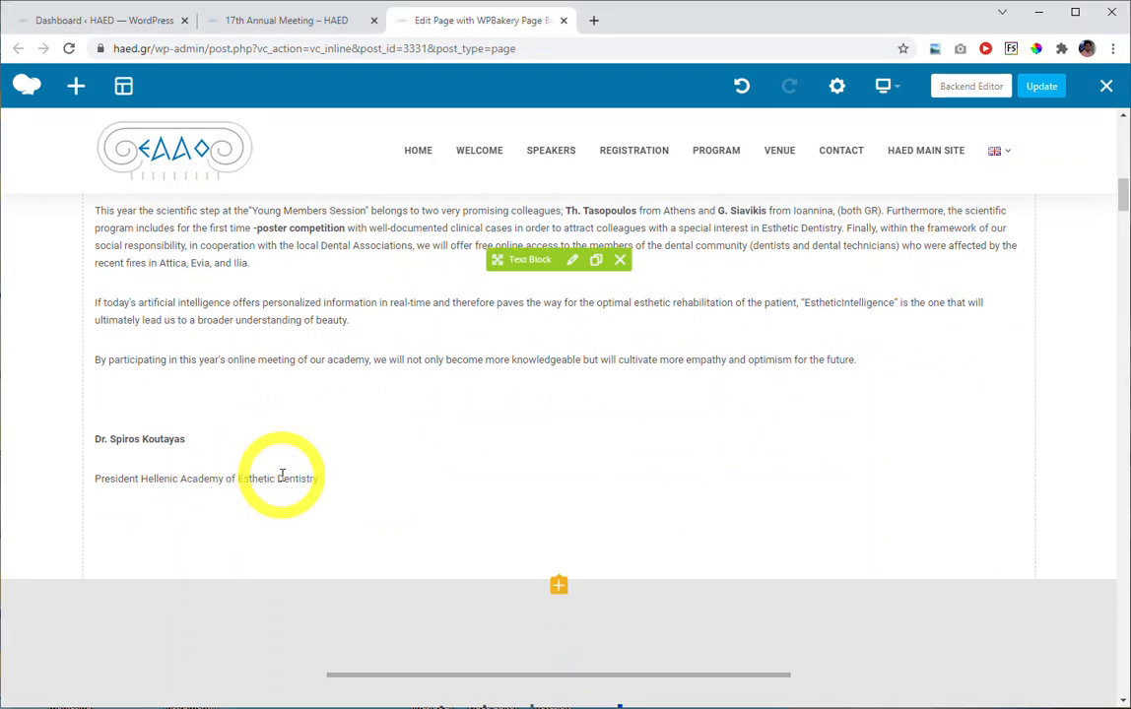
pyautogui.scroll(-1, 535, 441)
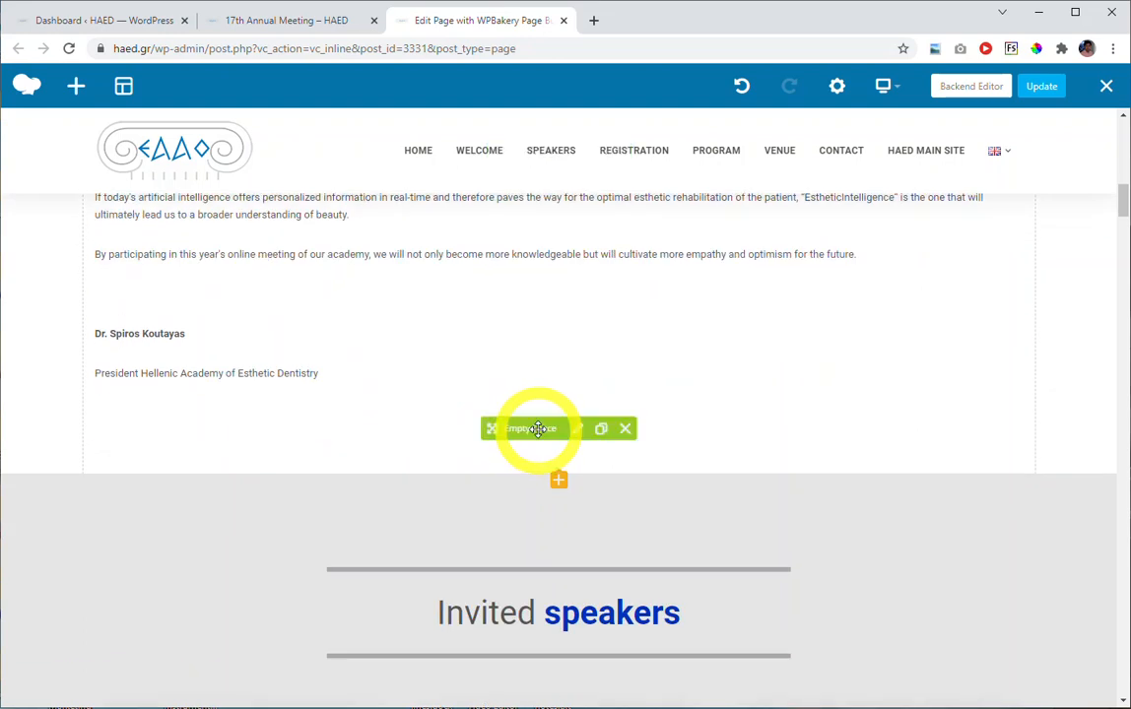
pyautogui.scroll(-2, 538, 428)
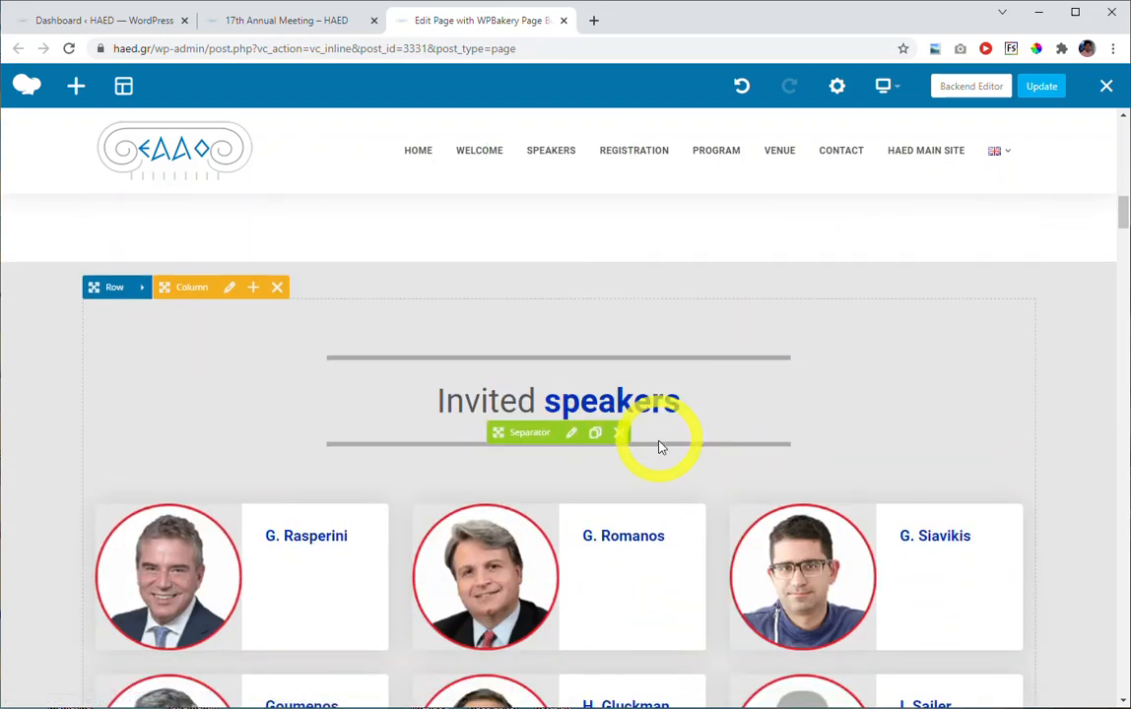
pyautogui.click(568, 406)
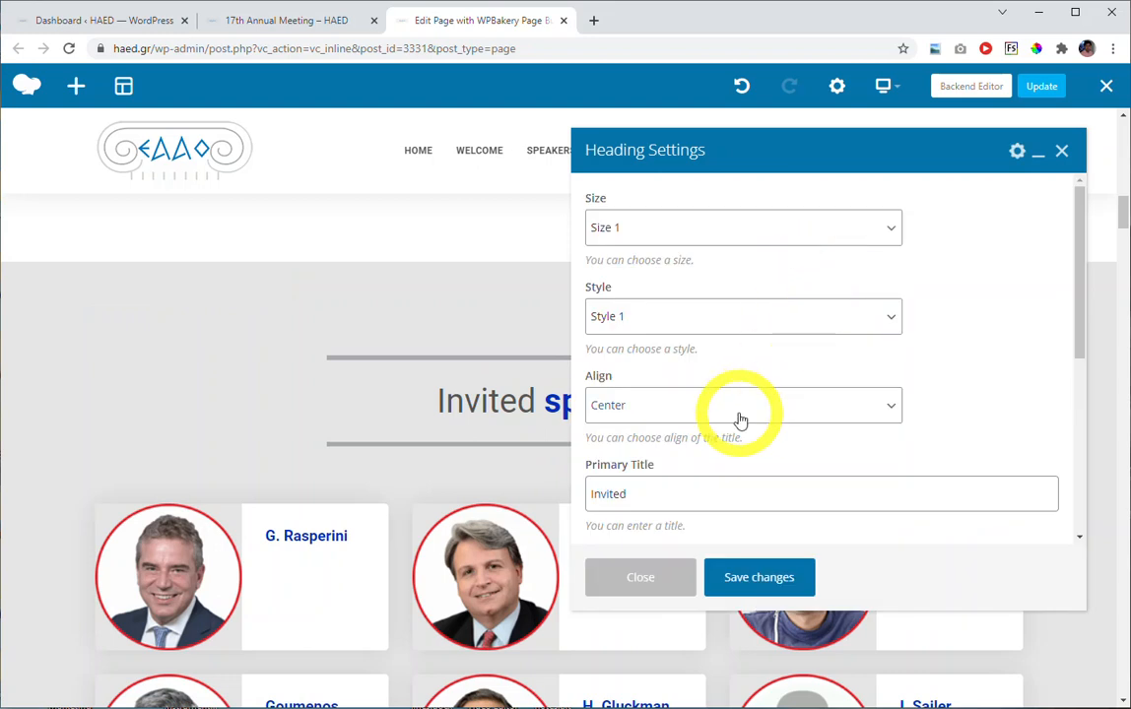
pyautogui.scroll(-2, 739, 421)
pyautogui.scroll(-2, 739, 418)
pyautogui.click(592, 371)
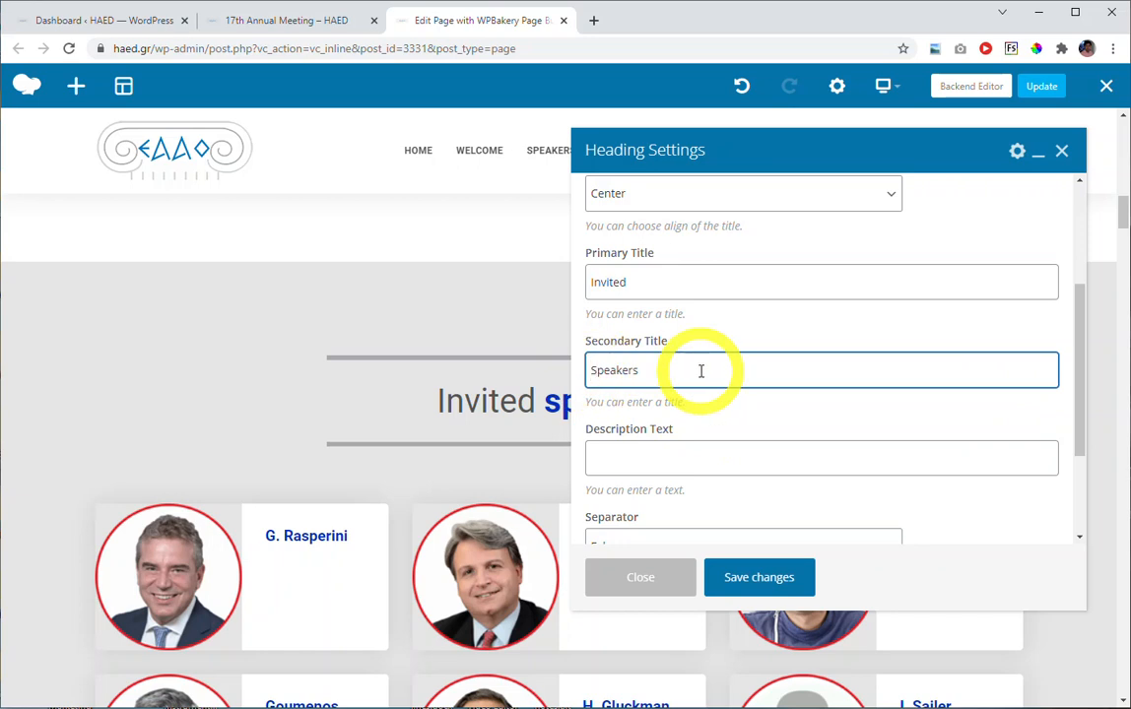
pyautogui.click(730, 584)
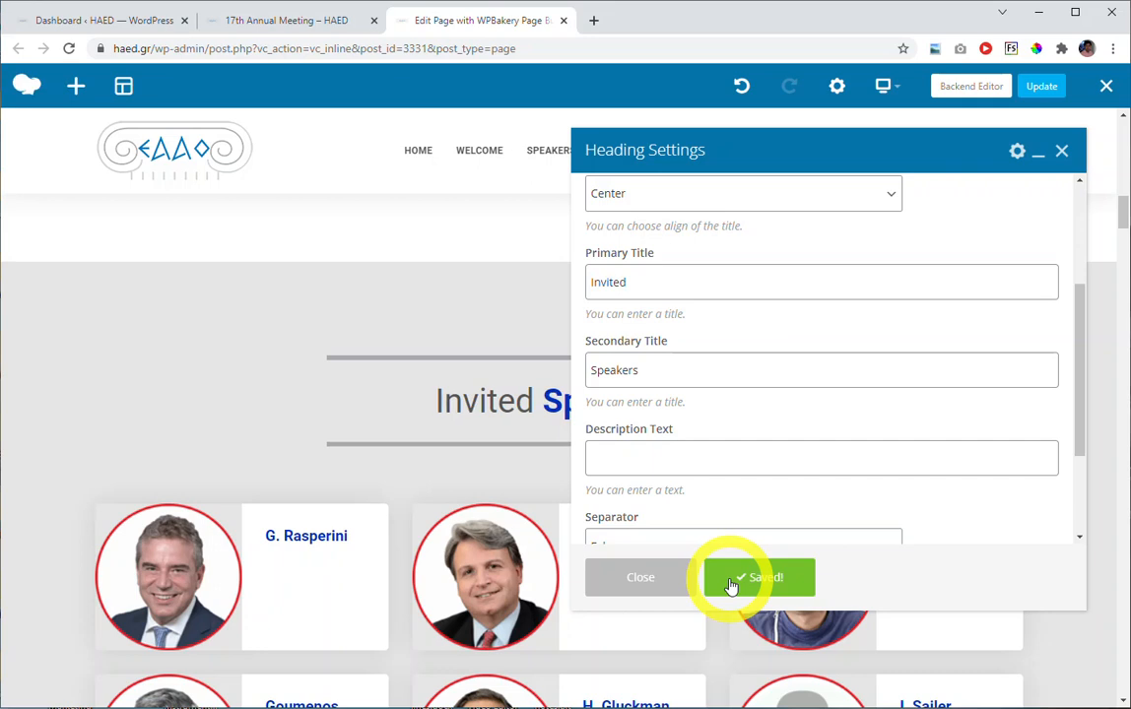
pyautogui.click(631, 582)
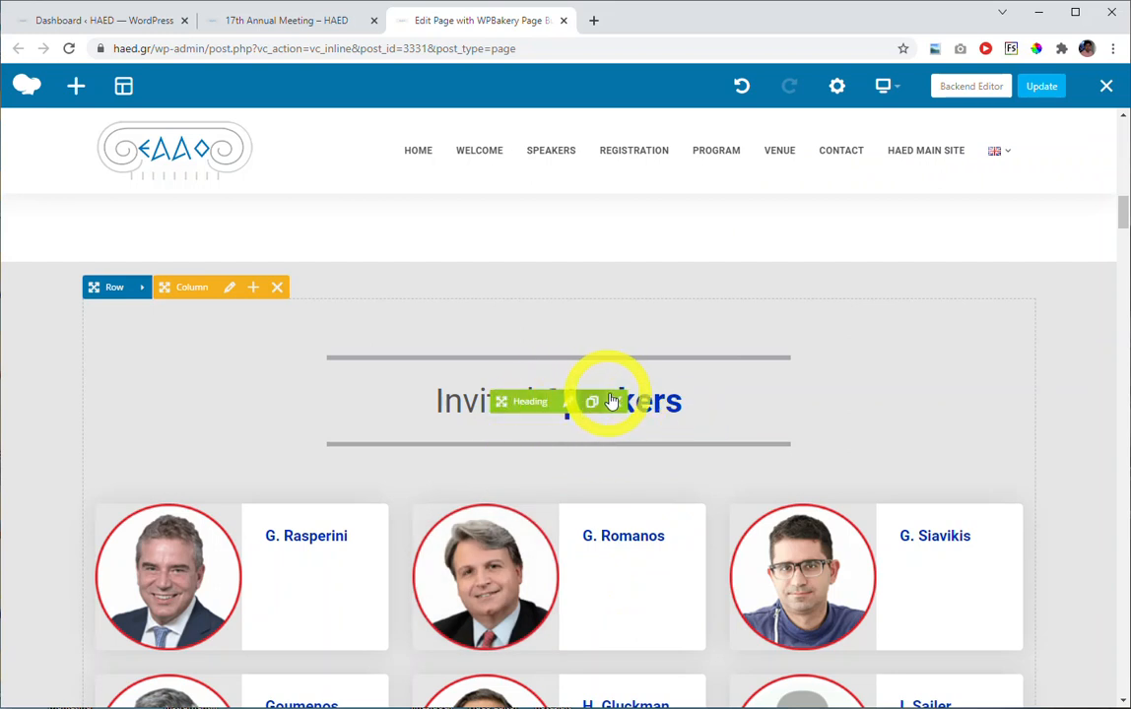
# Look through the invited speakers and the Speaker Listing's general settings, from speaker count to order type, and close the settings.
pyautogui.scroll(-1, 552, 433)
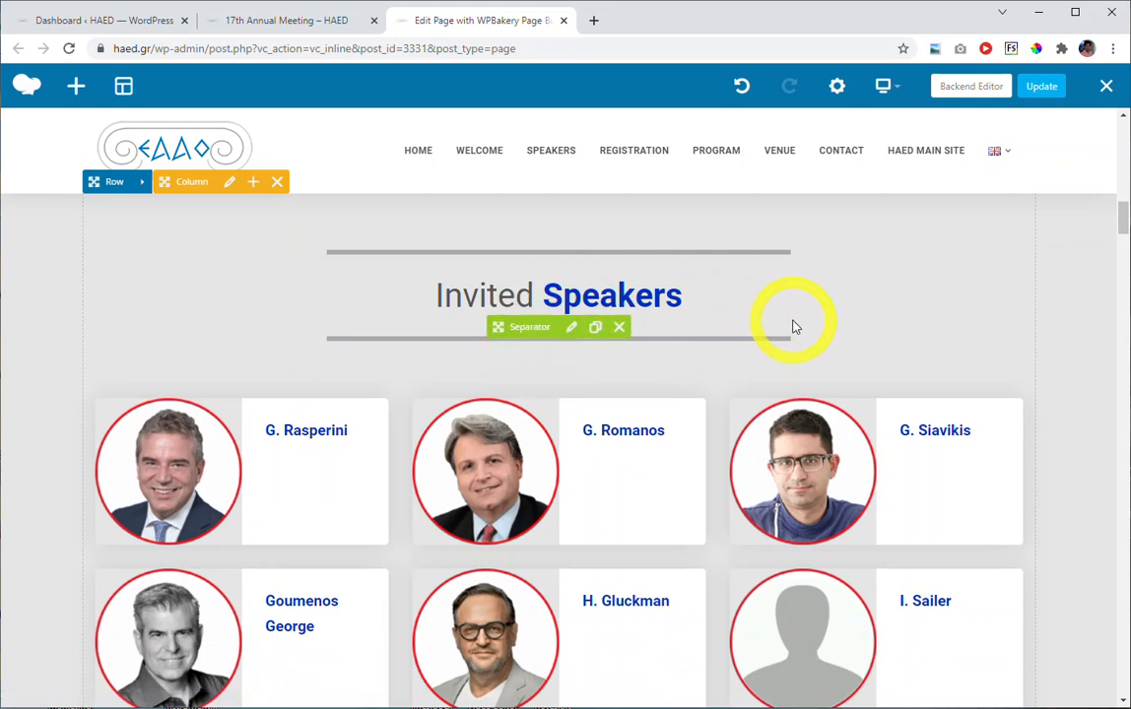
pyautogui.scroll(-1, 768, 335)
pyautogui.scroll(-6, 746, 351)
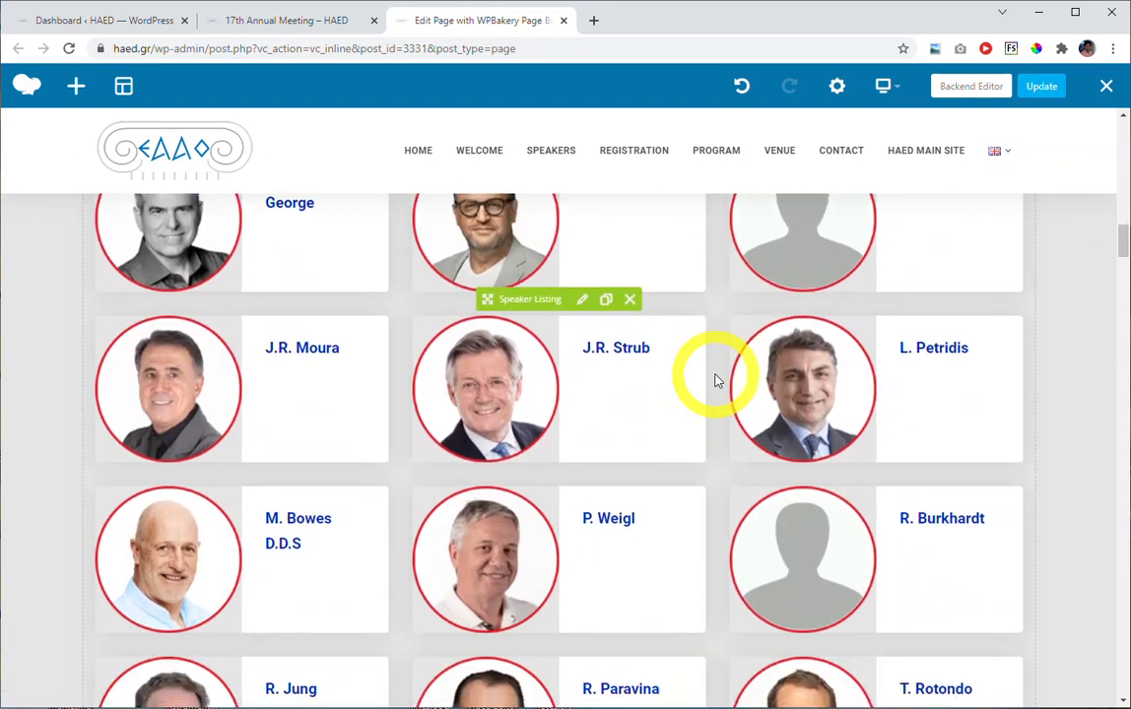
pyautogui.scroll(-3, 717, 383)
pyautogui.scroll(3, 717, 384)
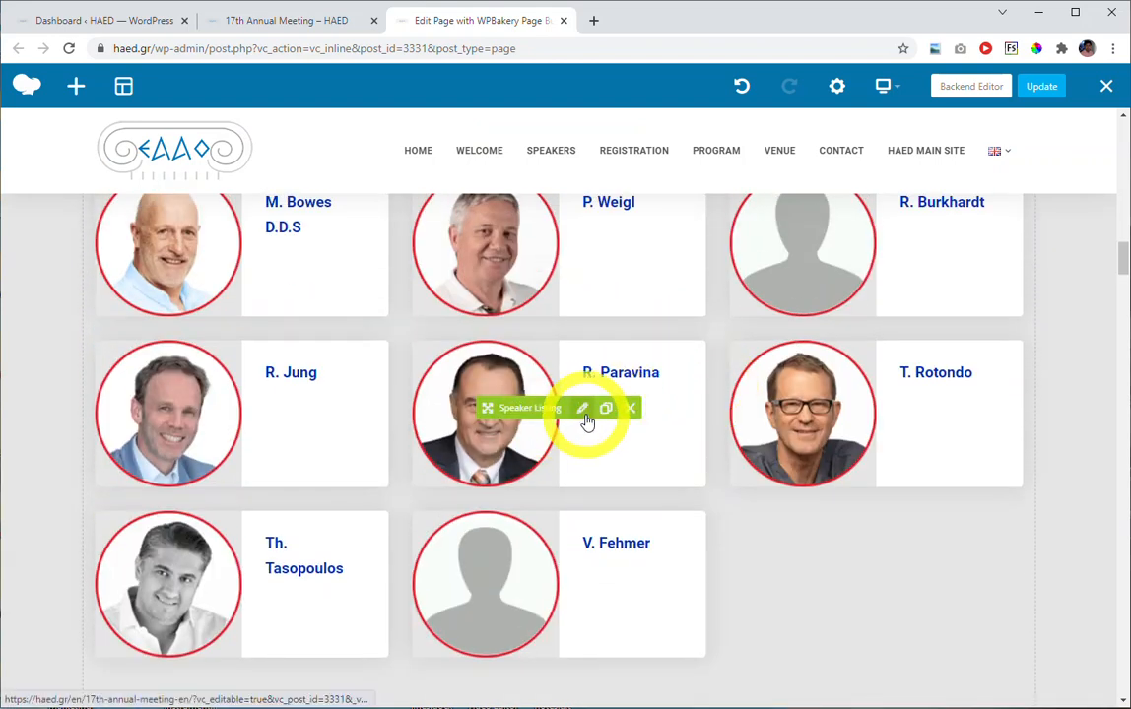
pyautogui.scroll(5, 586, 421)
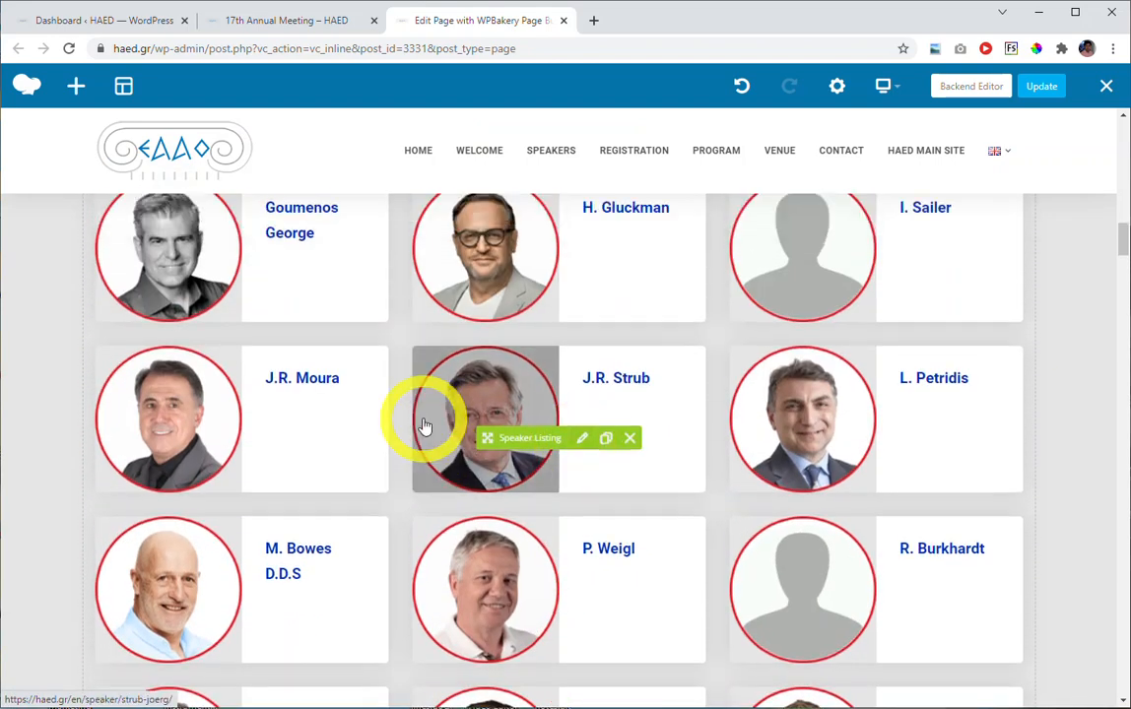
pyautogui.scroll(4, 395, 425)
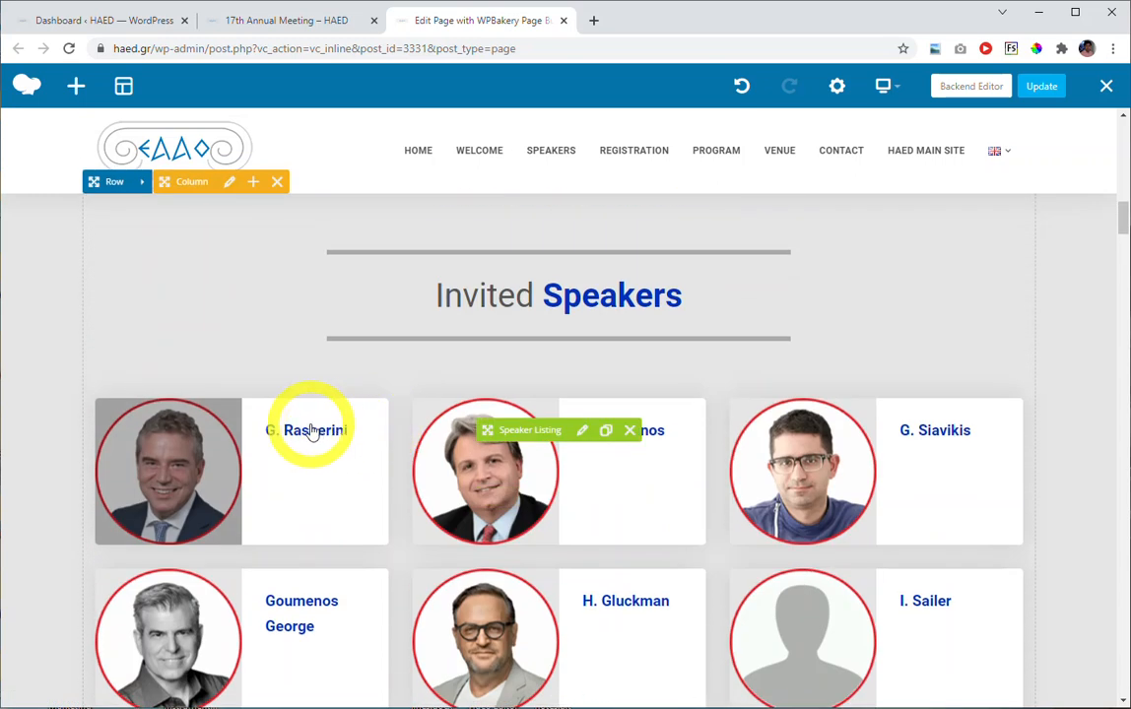
pyautogui.click(580, 436)
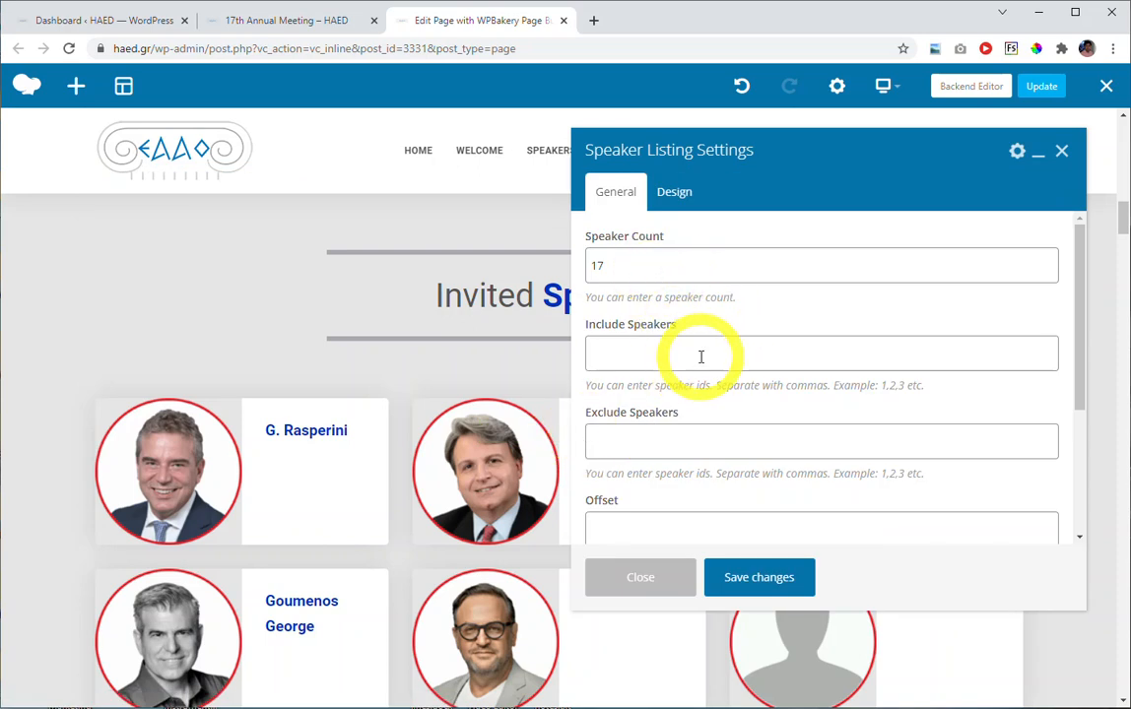
pyautogui.scroll(-3, 701, 361)
pyautogui.scroll(3, 694, 389)
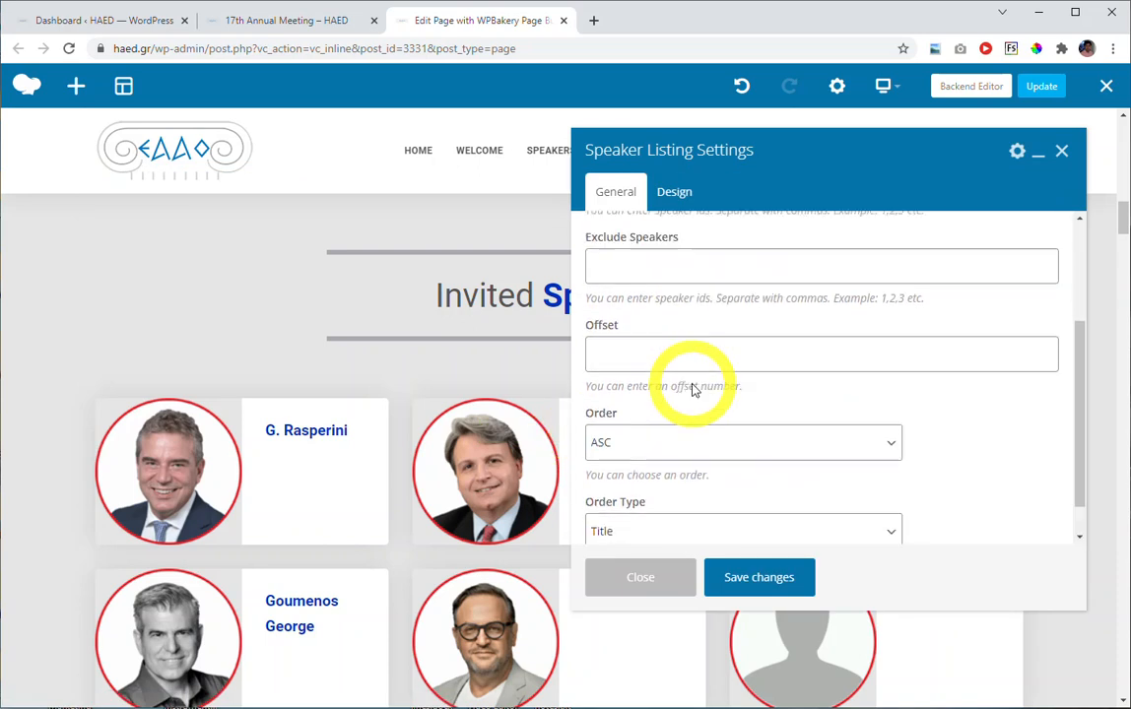
pyautogui.scroll(-3, 692, 384)
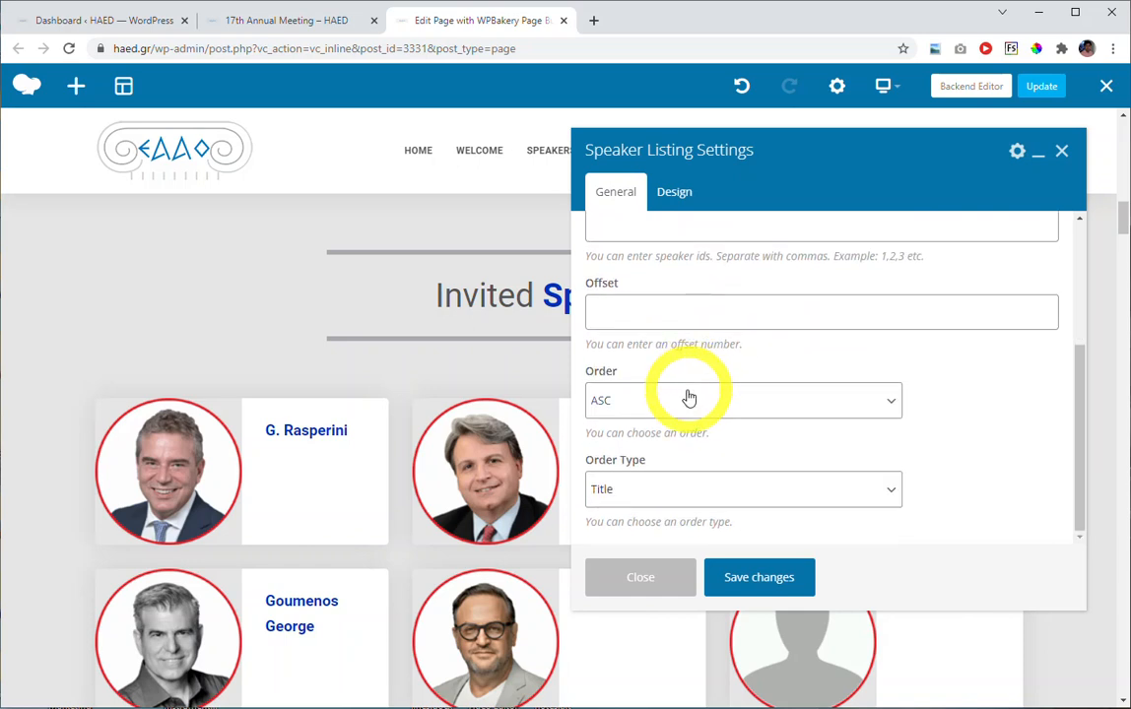
pyautogui.click(638, 580)
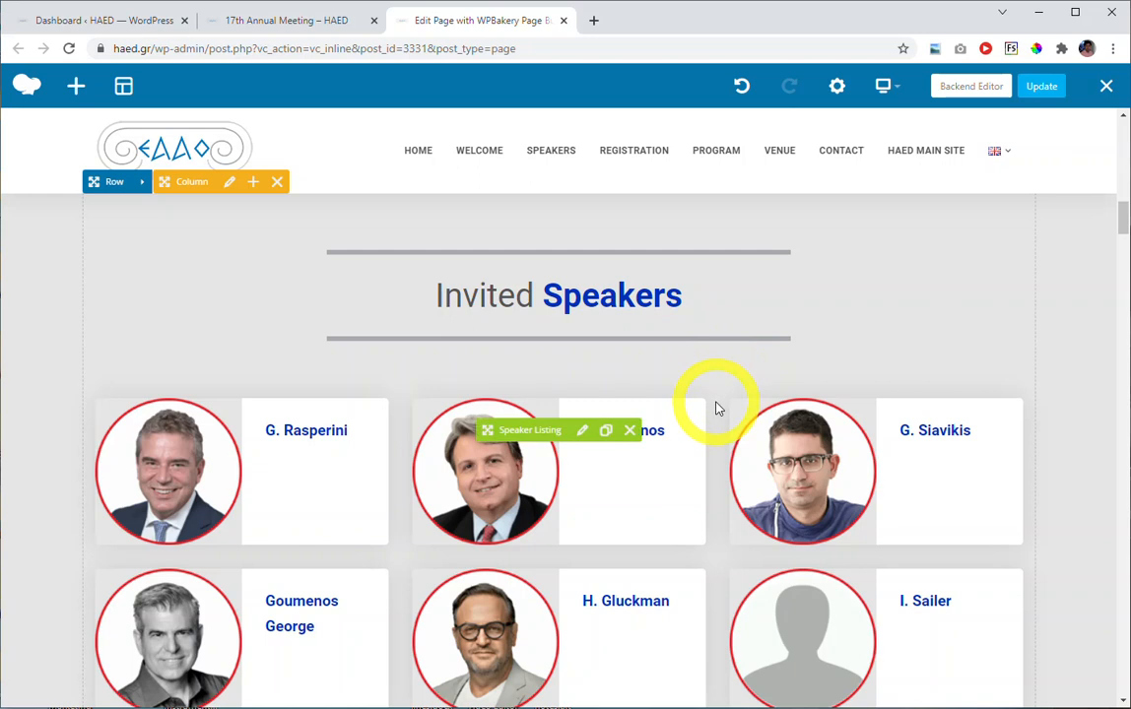
# Look over the rest of the speaker listing and update the page to save its edits.
pyautogui.scroll(-5, 717, 407)
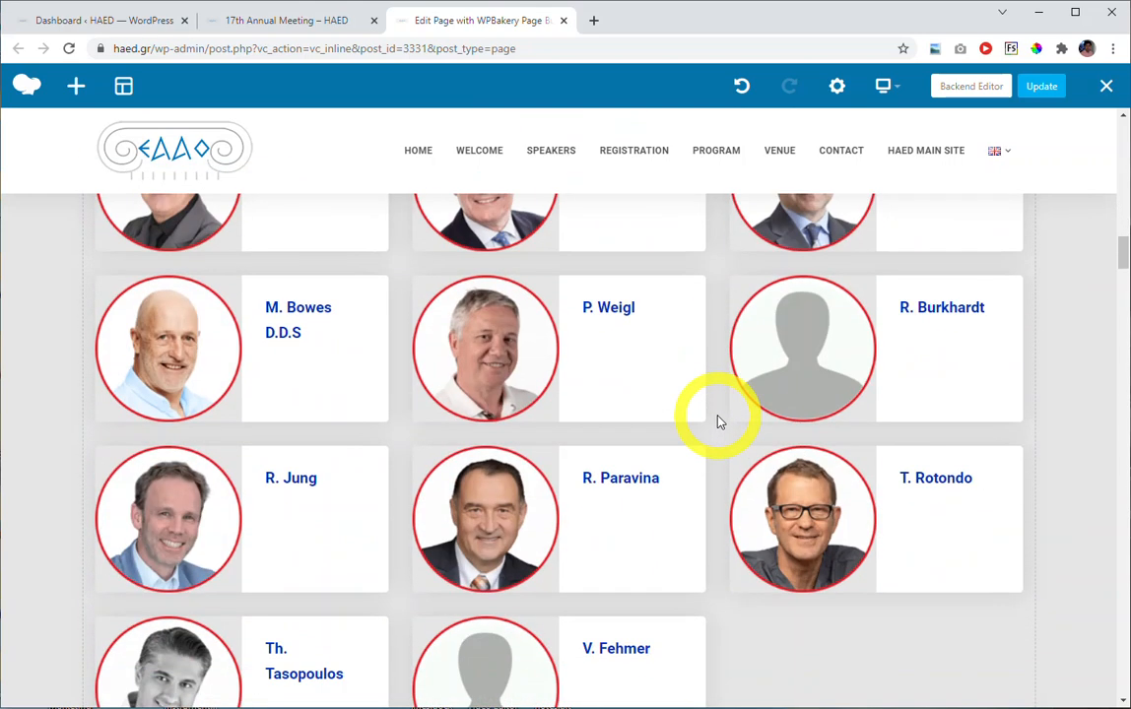
pyautogui.scroll(-3, 717, 422)
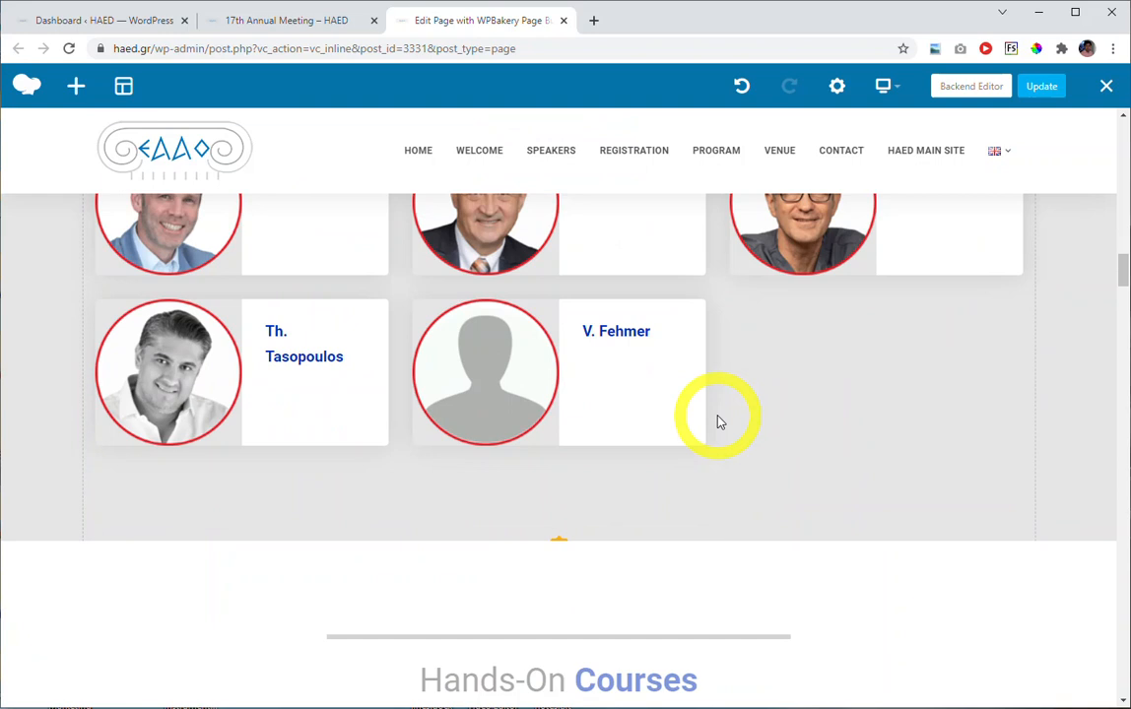
pyautogui.scroll(8, 717, 422)
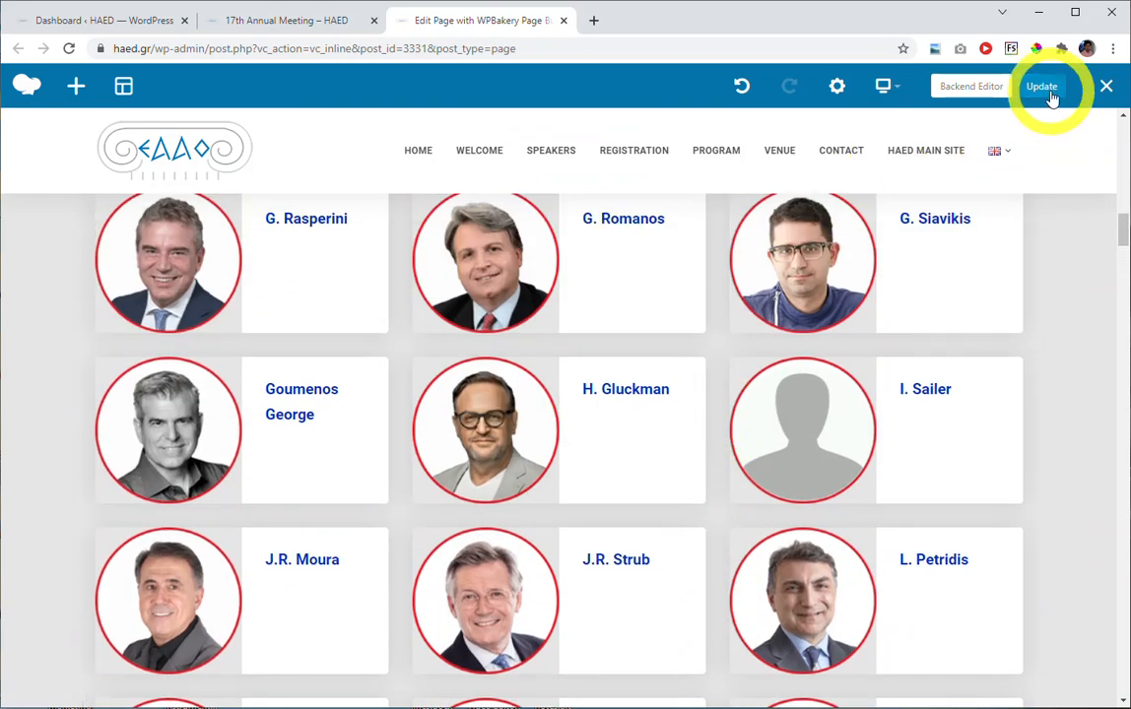
pyautogui.click(1050, 94)
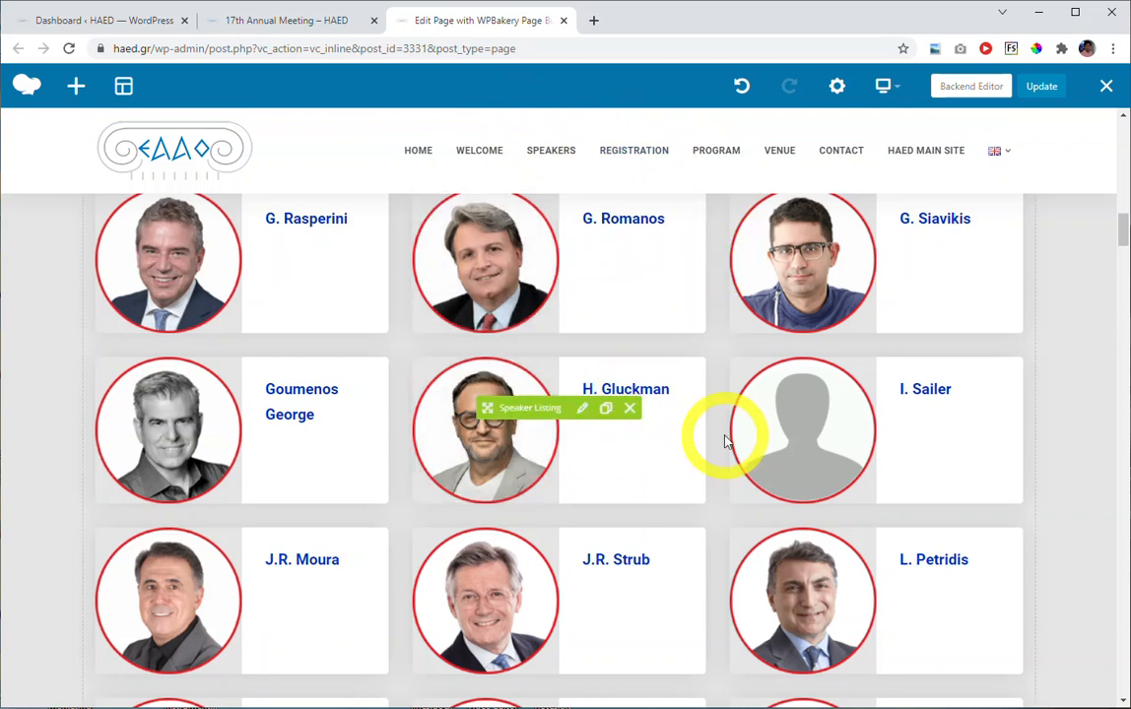
# Inspect the Event ID and Content Type of the Get an Event Content element in the Program section, and close its settings.
pyautogui.scroll(-8, 724, 435)
pyautogui.scroll(-10, 731, 430)
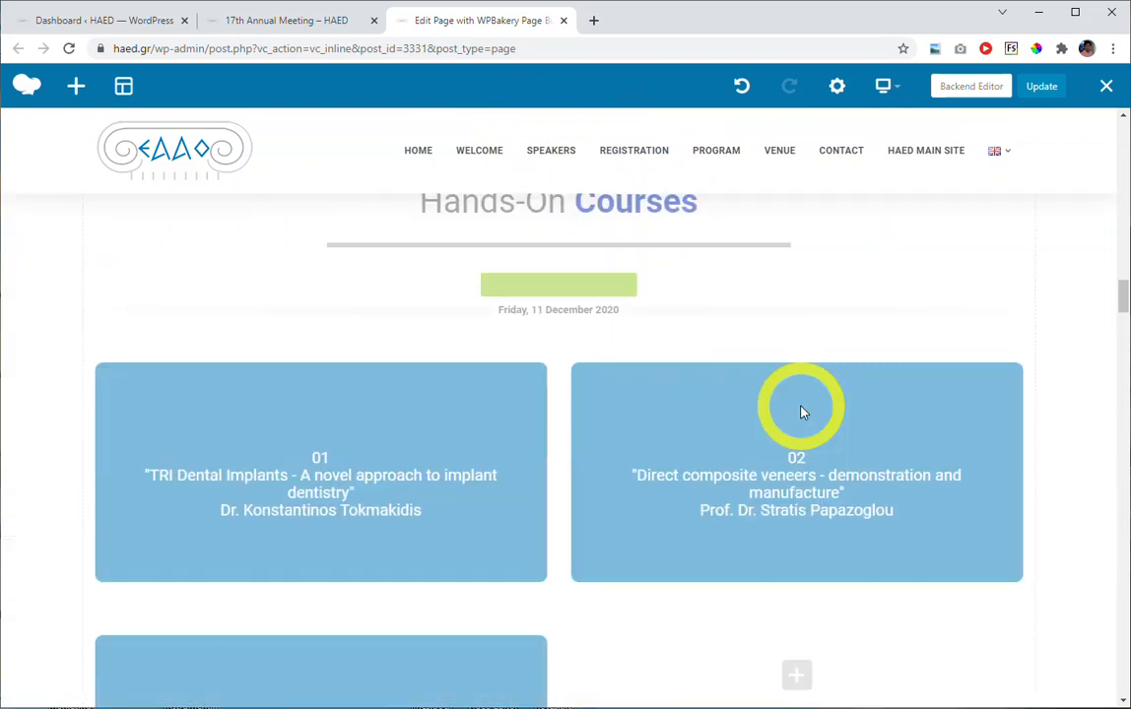
pyautogui.scroll(-4, 1047, 379)
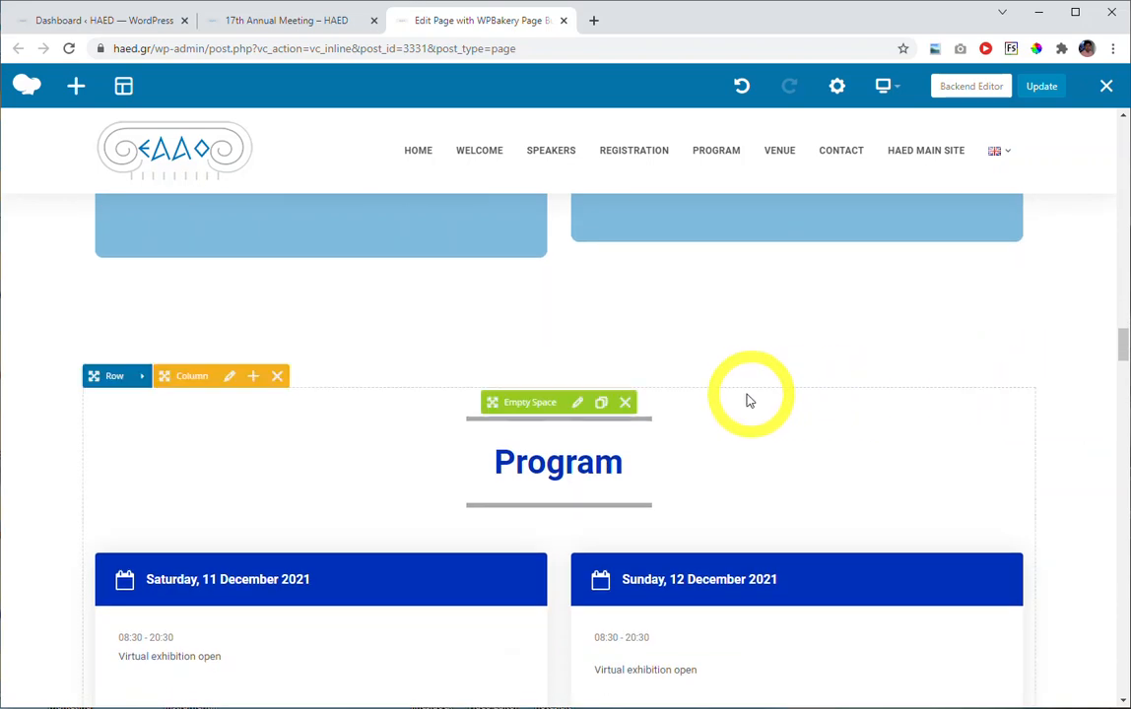
pyautogui.scroll(-1, 507, 462)
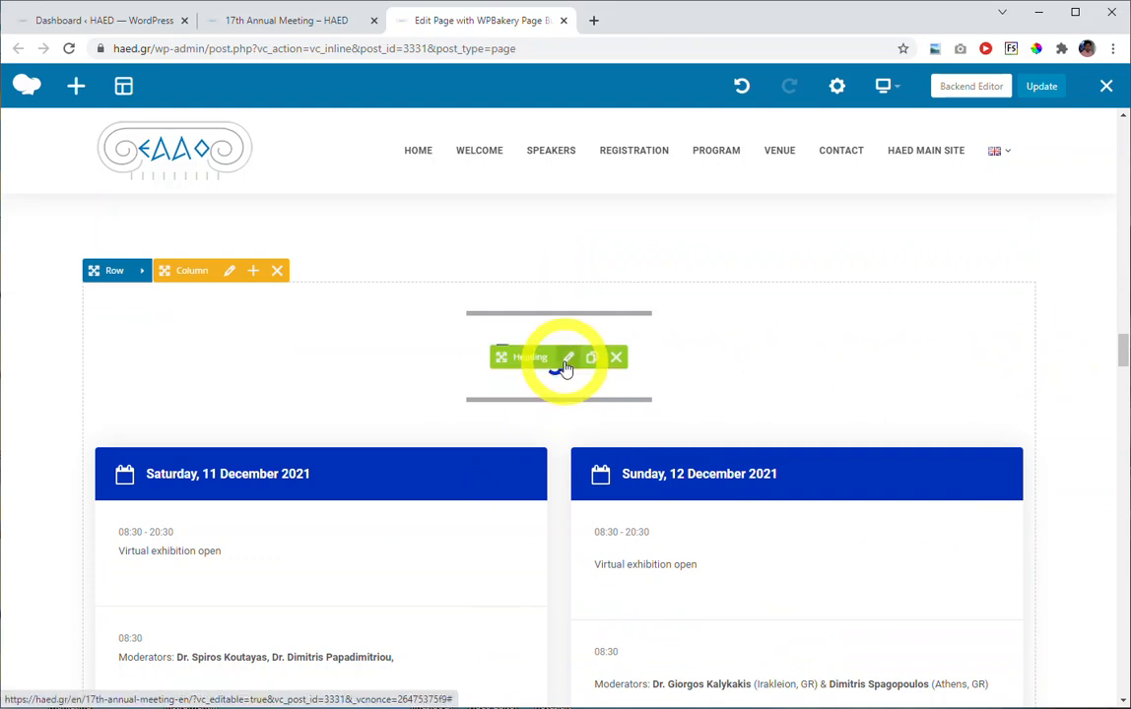
pyautogui.scroll(-1, 561, 389)
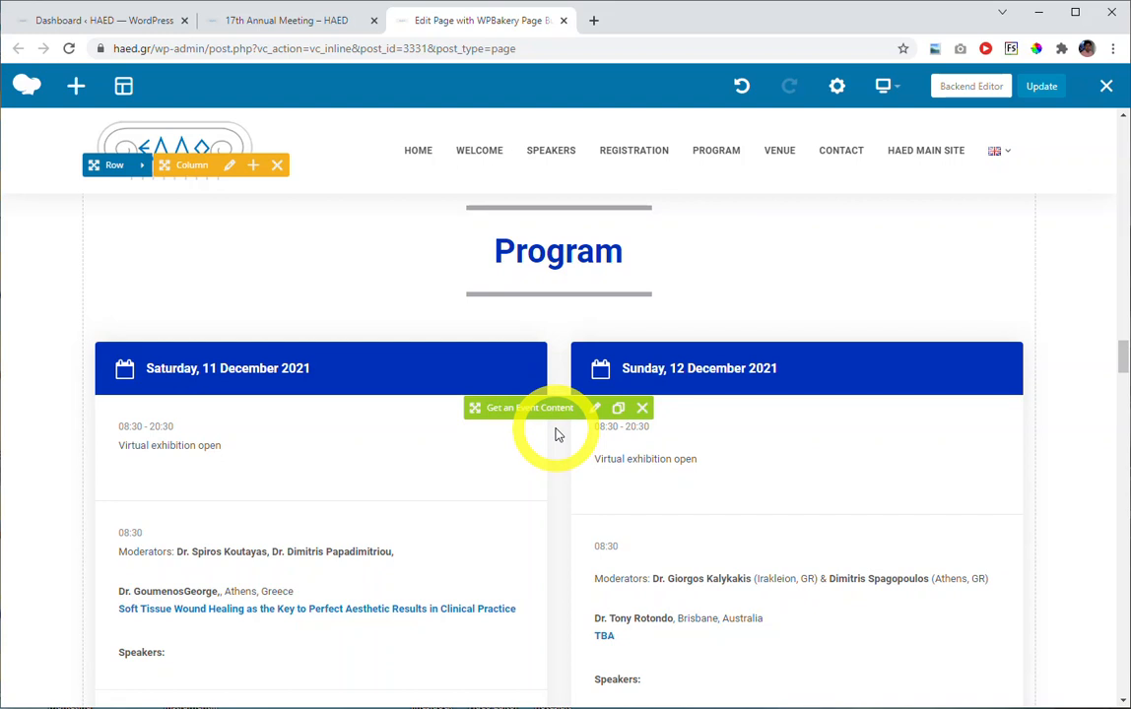
pyautogui.scroll(-1, 556, 434)
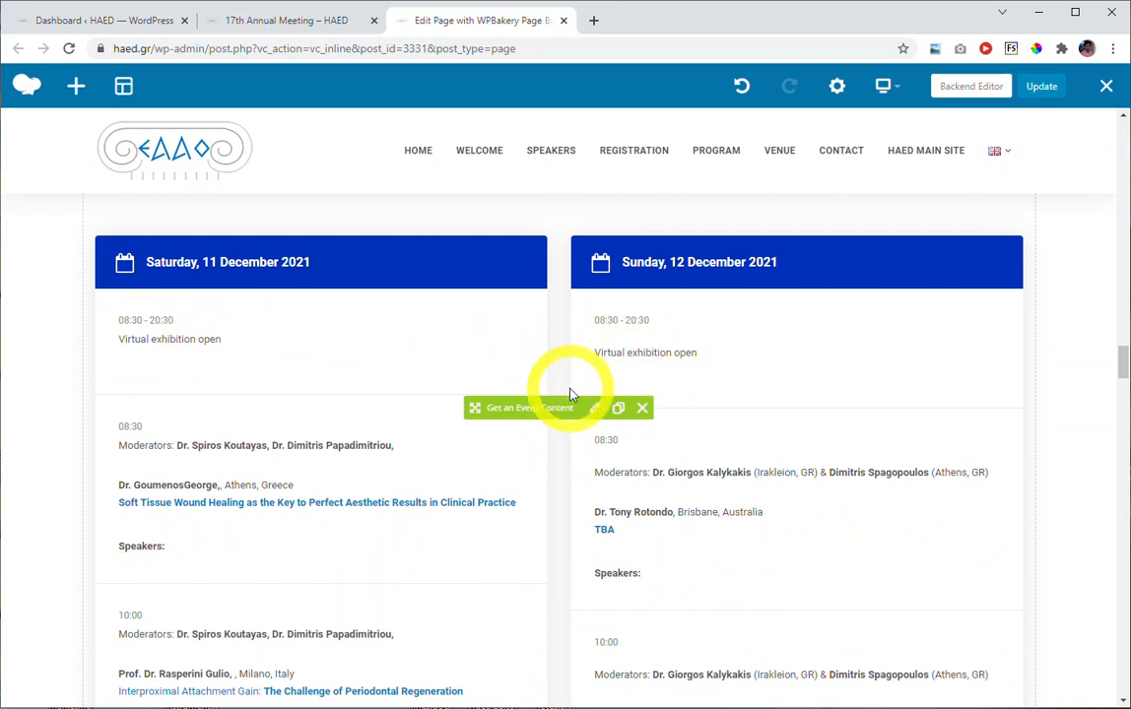
pyautogui.click(596, 409)
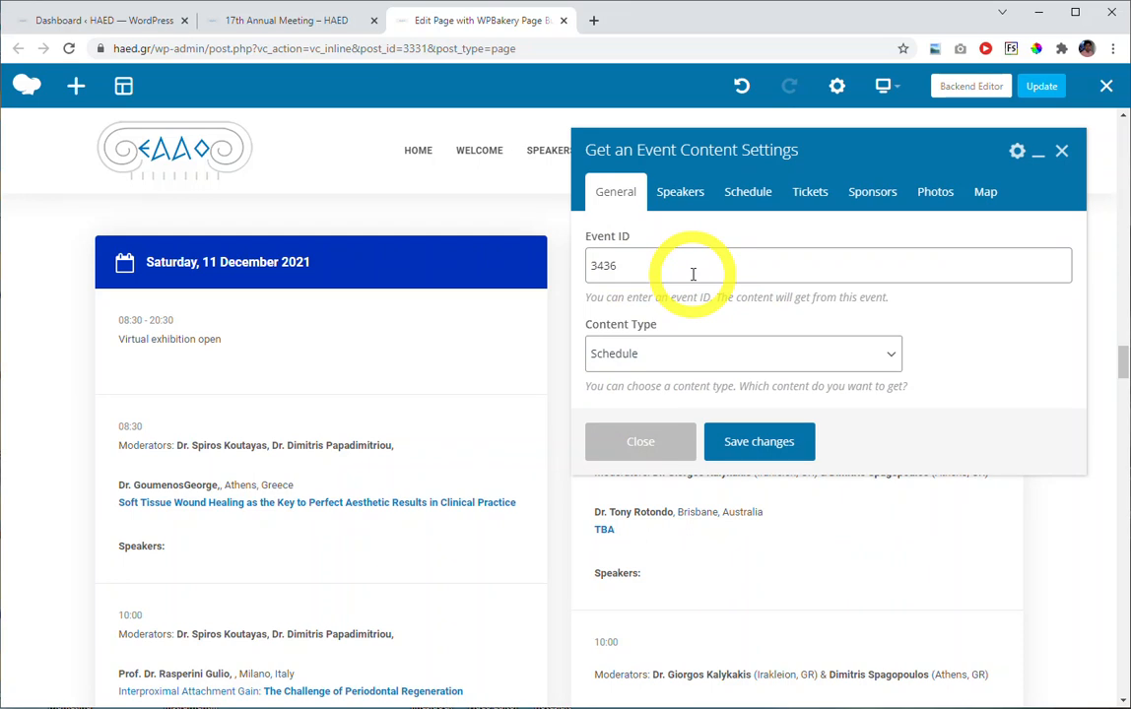
pyautogui.doubleClick(605, 263)
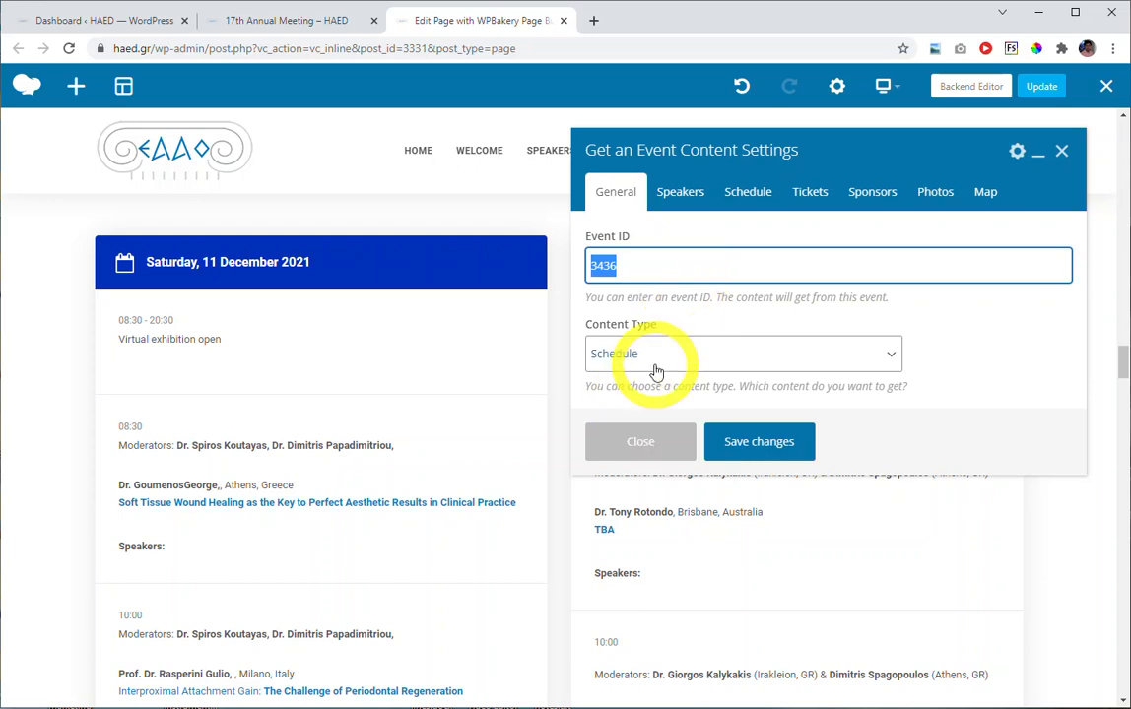
pyautogui.click(638, 441)
# Look through the rest of the program schedule, the Online Meeting section and the Sponsors list to see their editable elements.
pyautogui.scroll(-20, 553, 381)
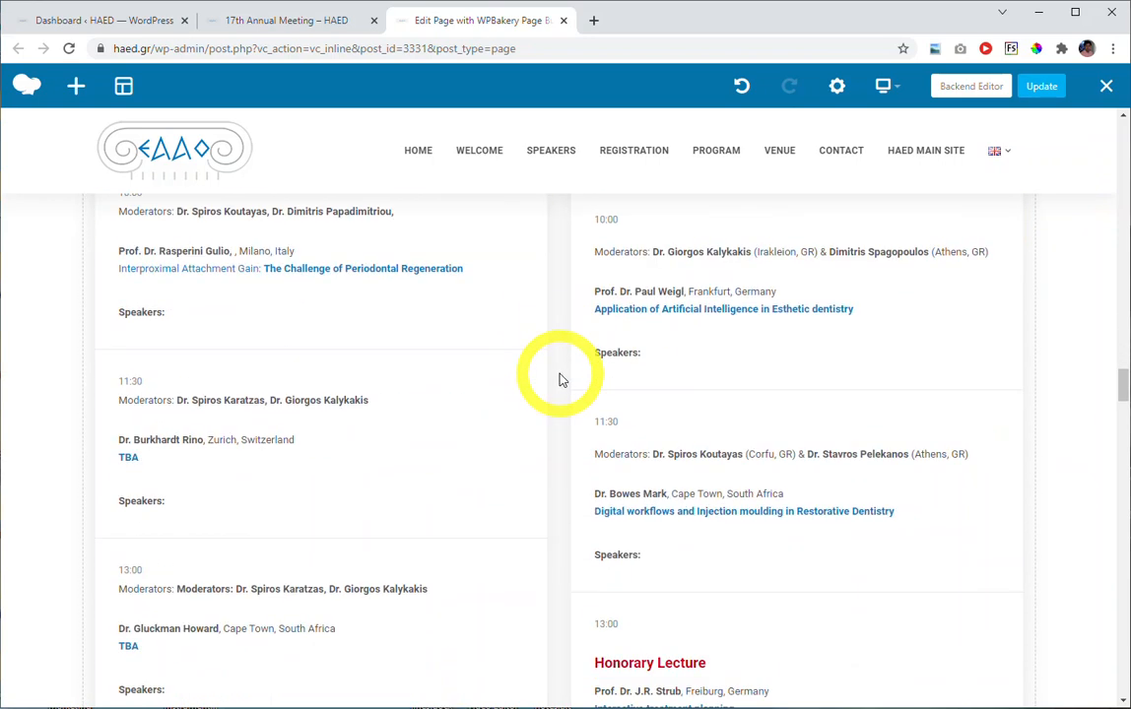
pyautogui.scroll(-5, 559, 380)
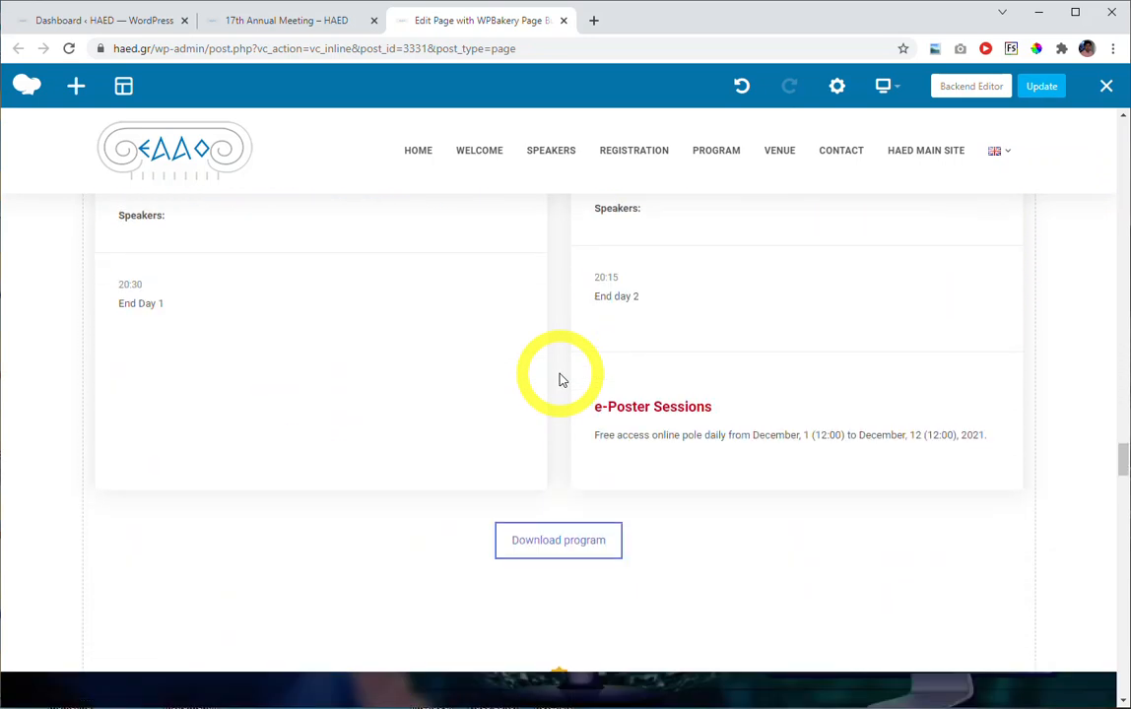
pyautogui.scroll(-3, 568, 407)
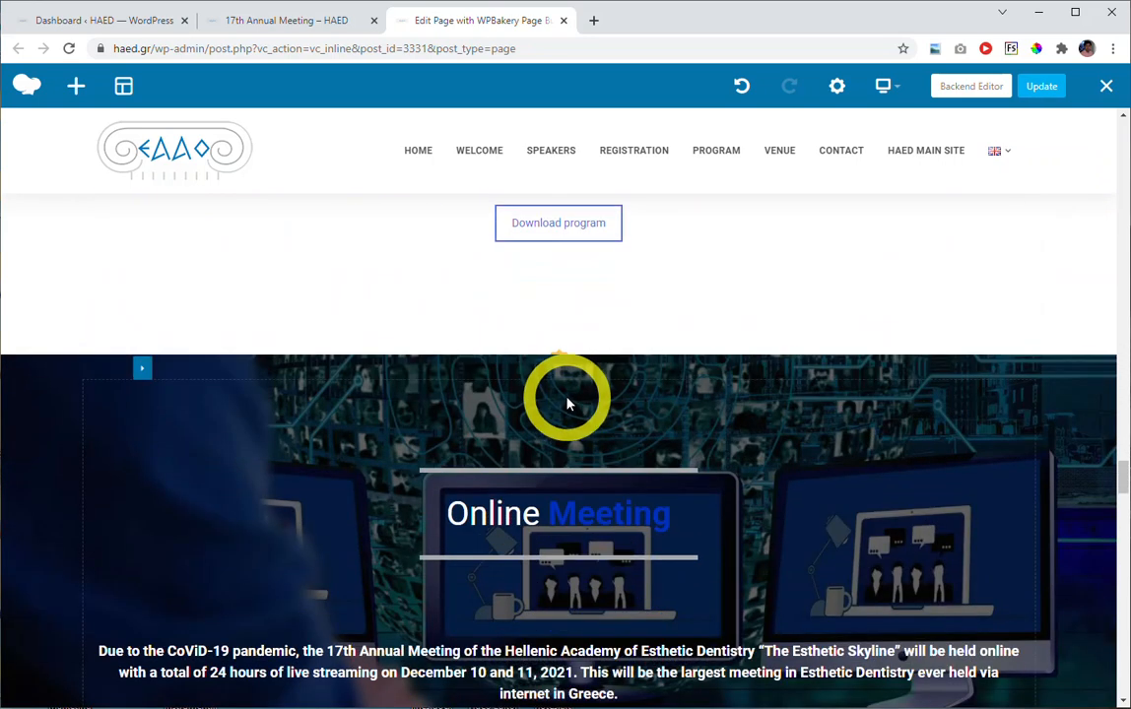
pyautogui.scroll(-1, 559, 434)
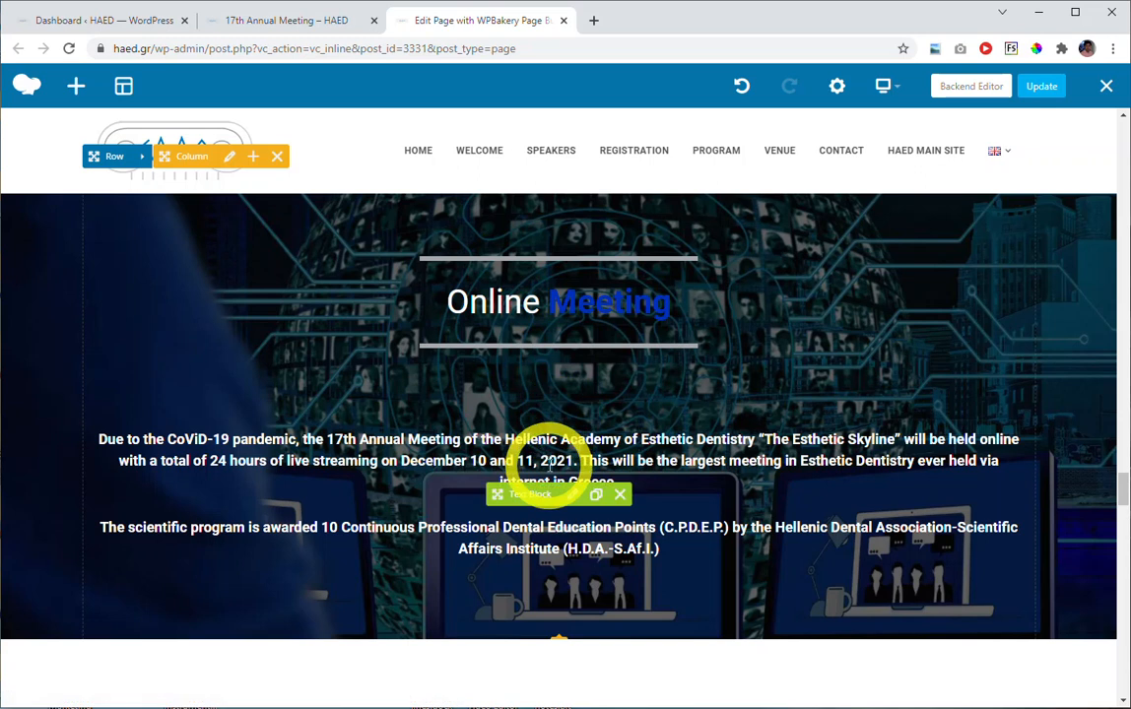
pyautogui.scroll(-1, 543, 465)
pyautogui.scroll(-1, 549, 458)
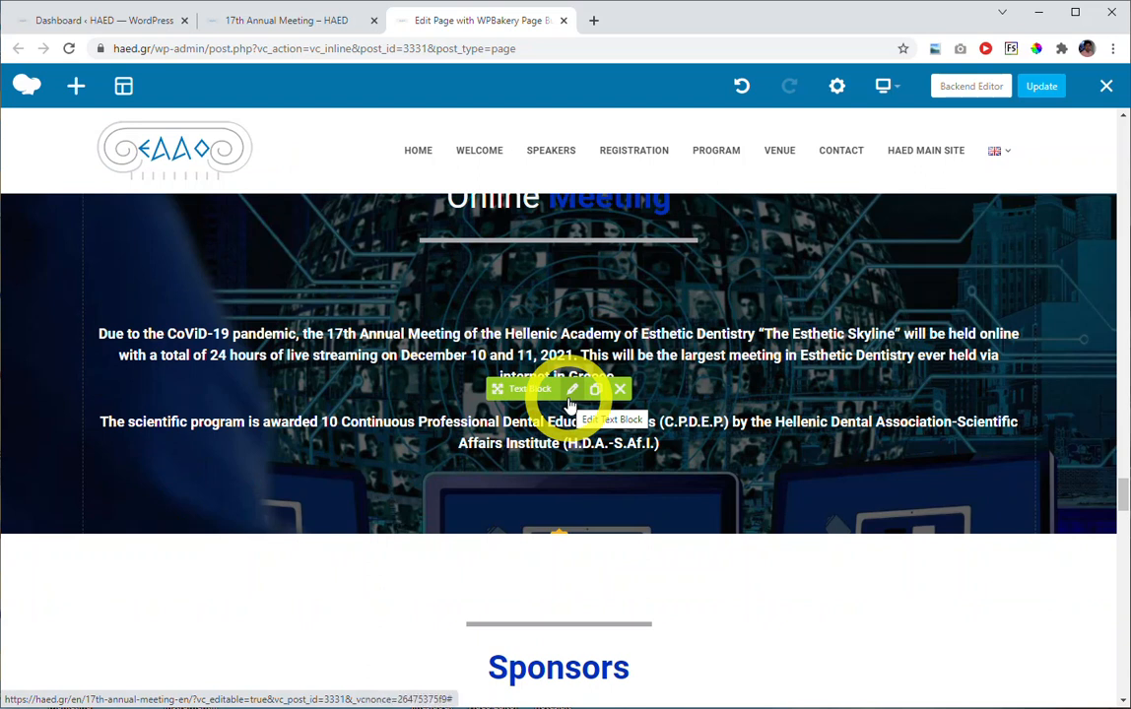
pyautogui.scroll(-5, 569, 404)
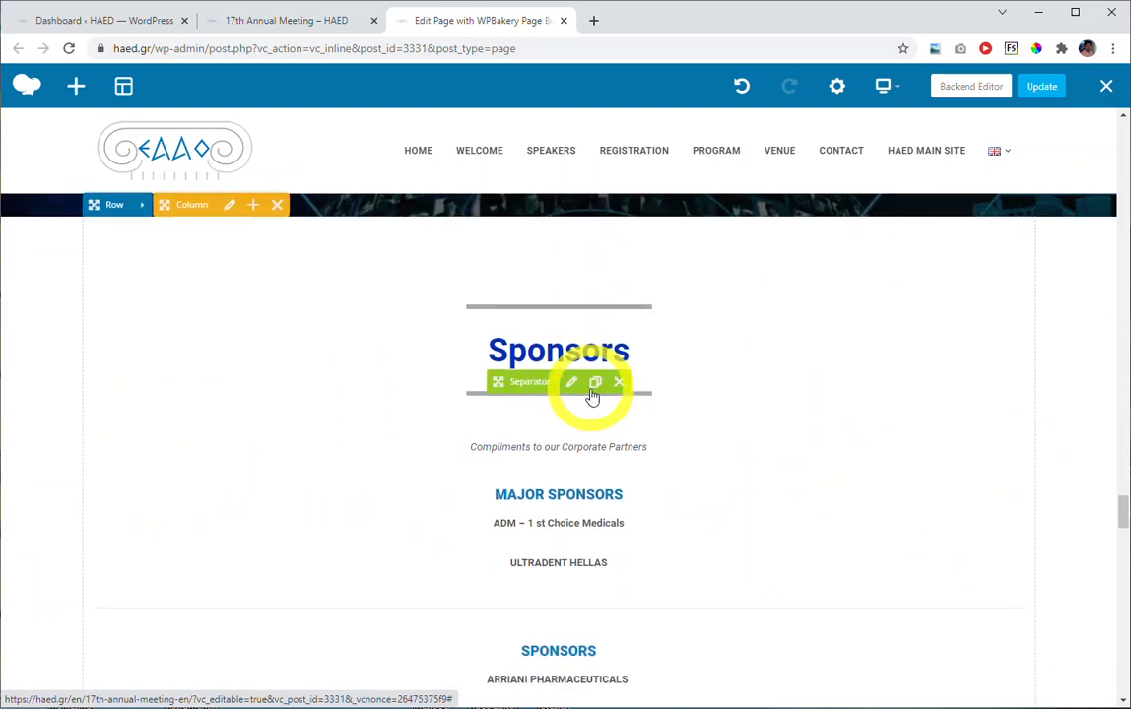
pyautogui.scroll(-2, 562, 463)
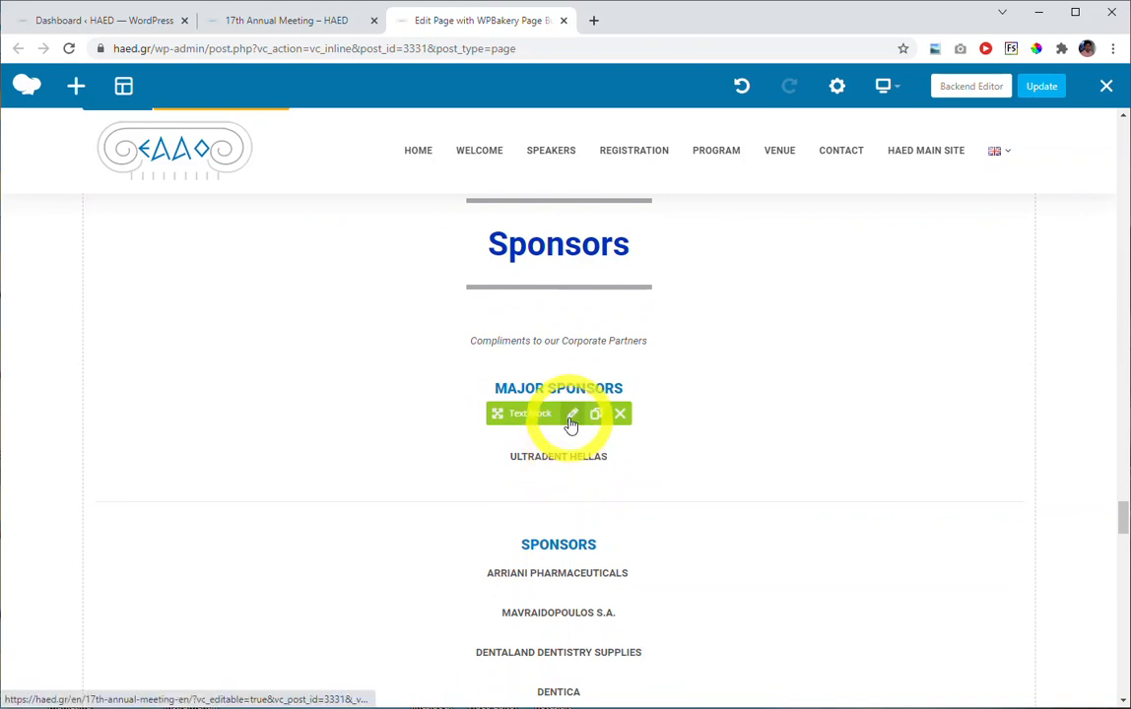
pyautogui.scroll(-2, 570, 423)
pyautogui.scroll(-2, 569, 423)
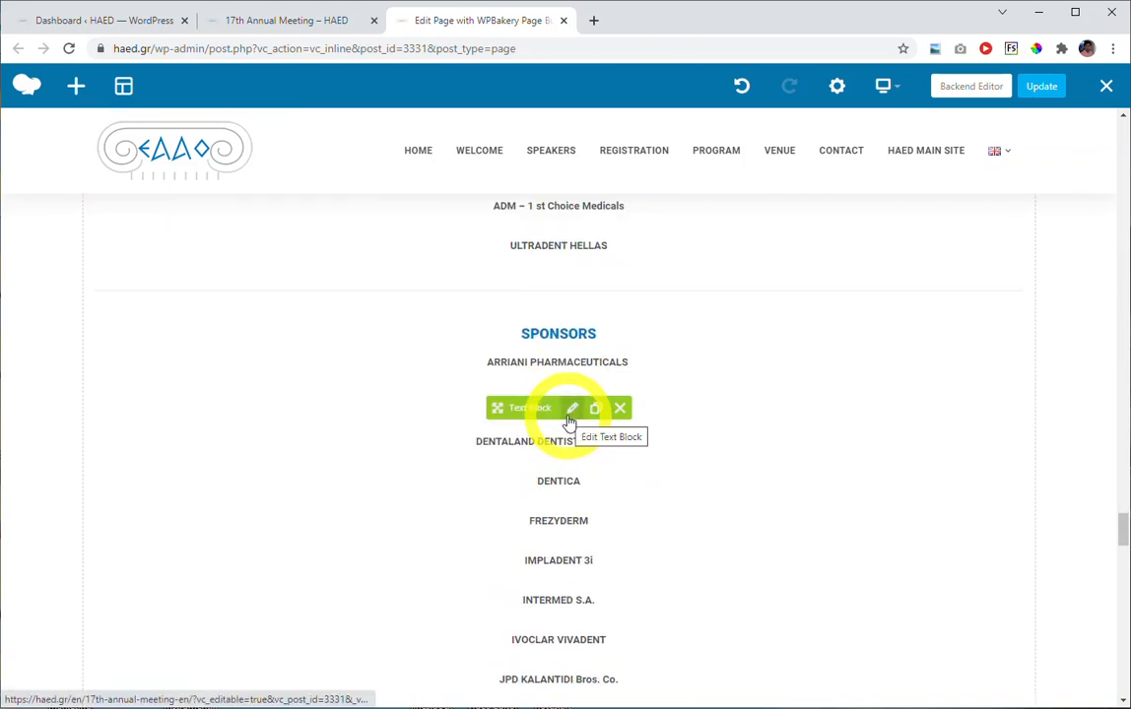
pyautogui.scroll(-3, 569, 423)
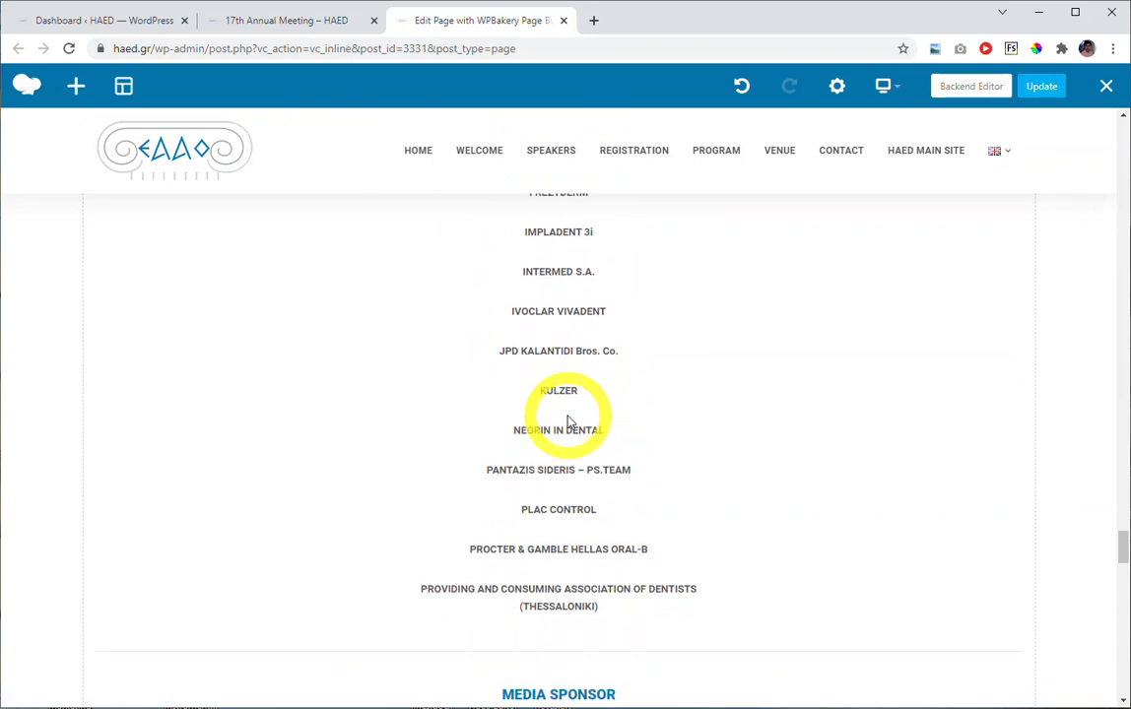
# Look through the Registration section's terms and payment details, the registration form link and the Contact section with its form.
pyautogui.scroll(-5, 567, 422)
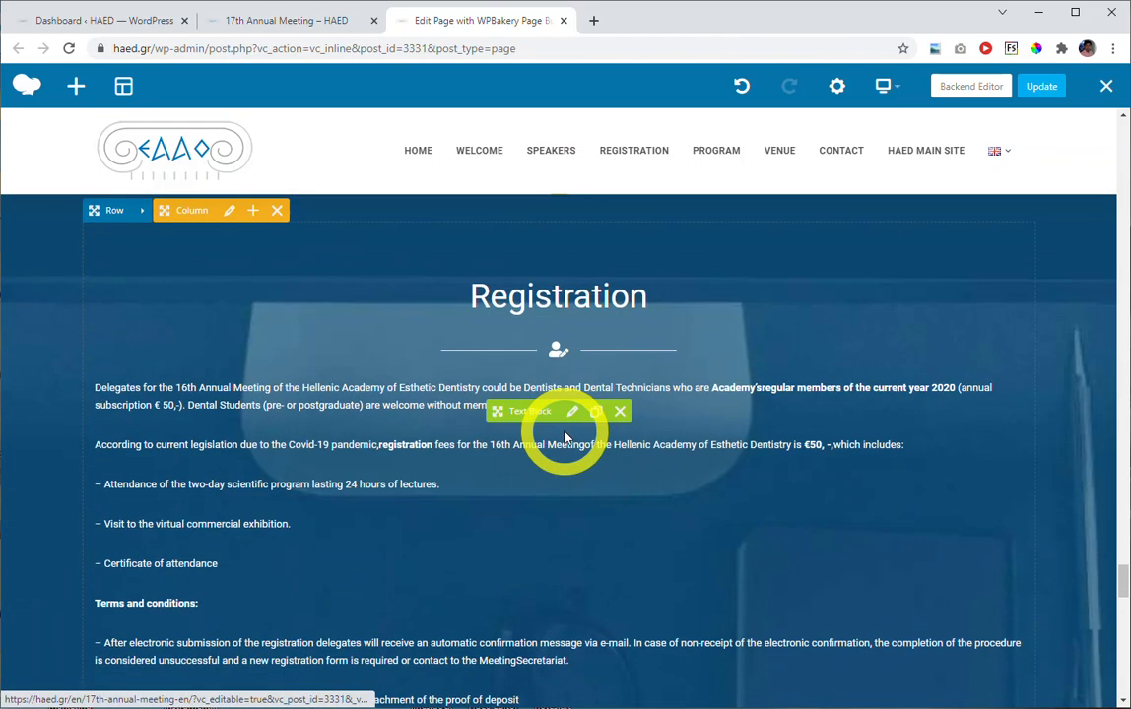
pyautogui.scroll(-2, 575, 395)
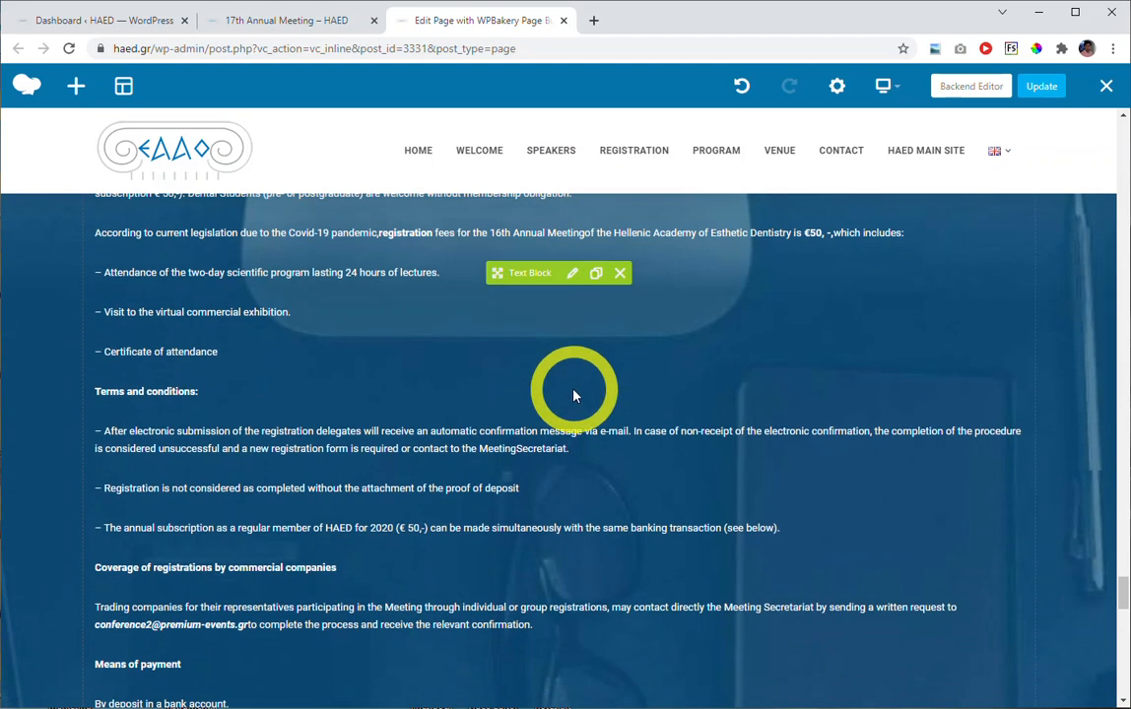
pyautogui.scroll(-3, 573, 423)
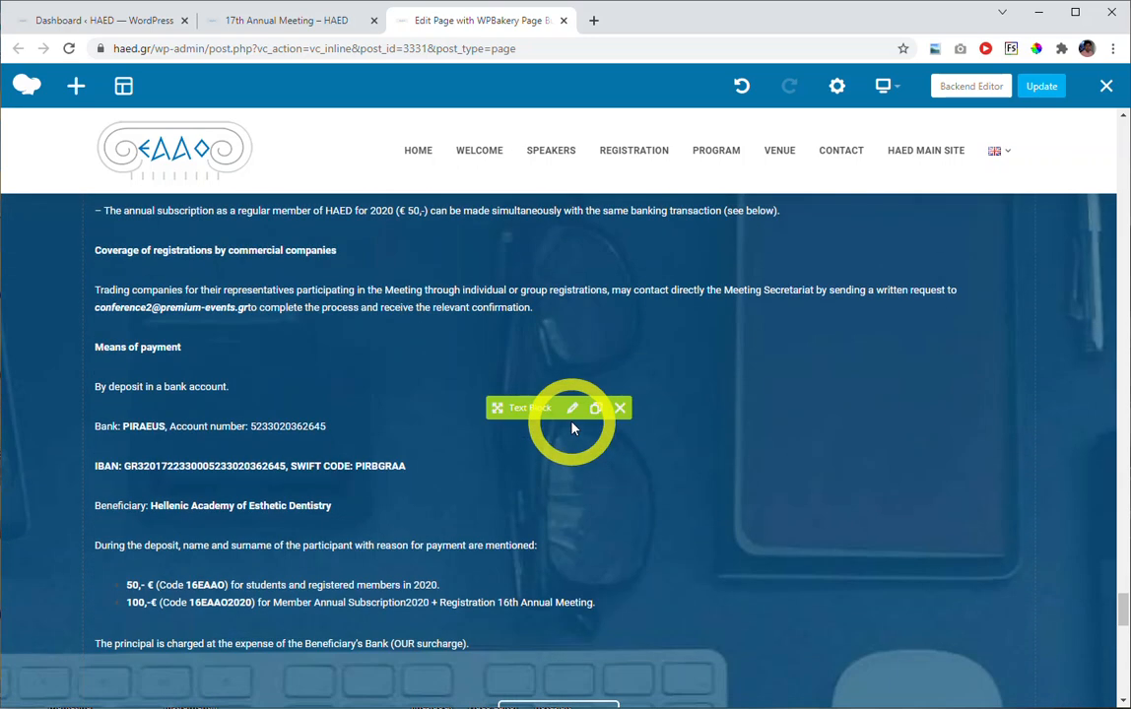
pyautogui.scroll(-1, 573, 429)
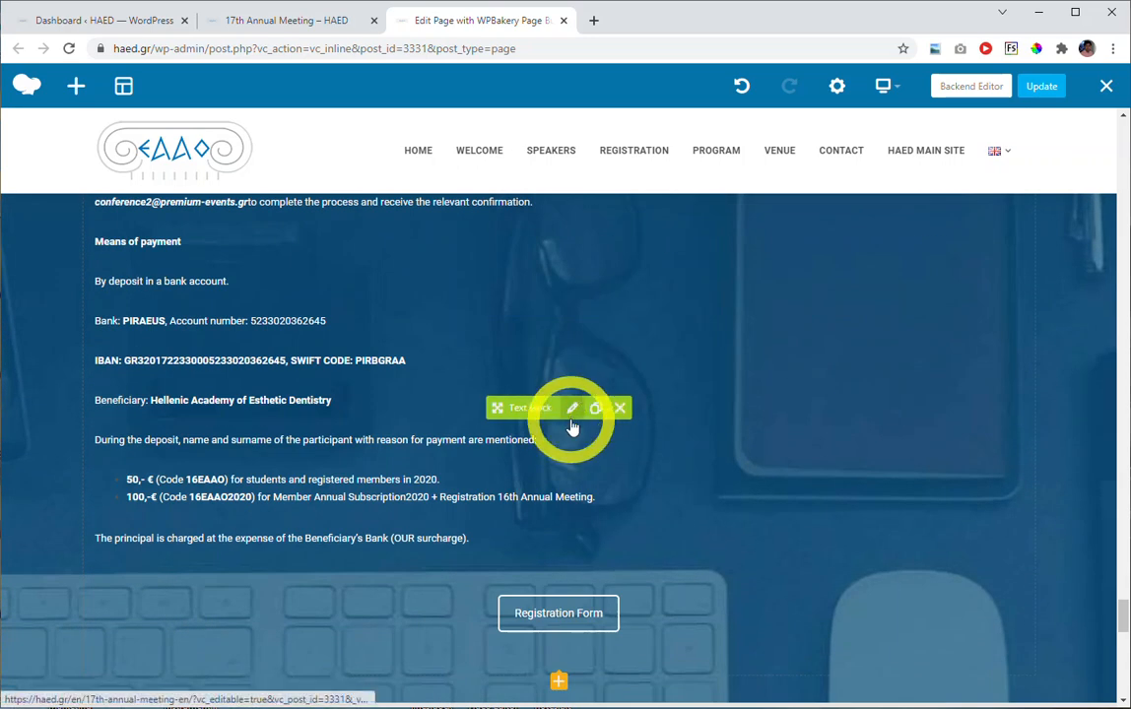
pyautogui.scroll(-3, 572, 425)
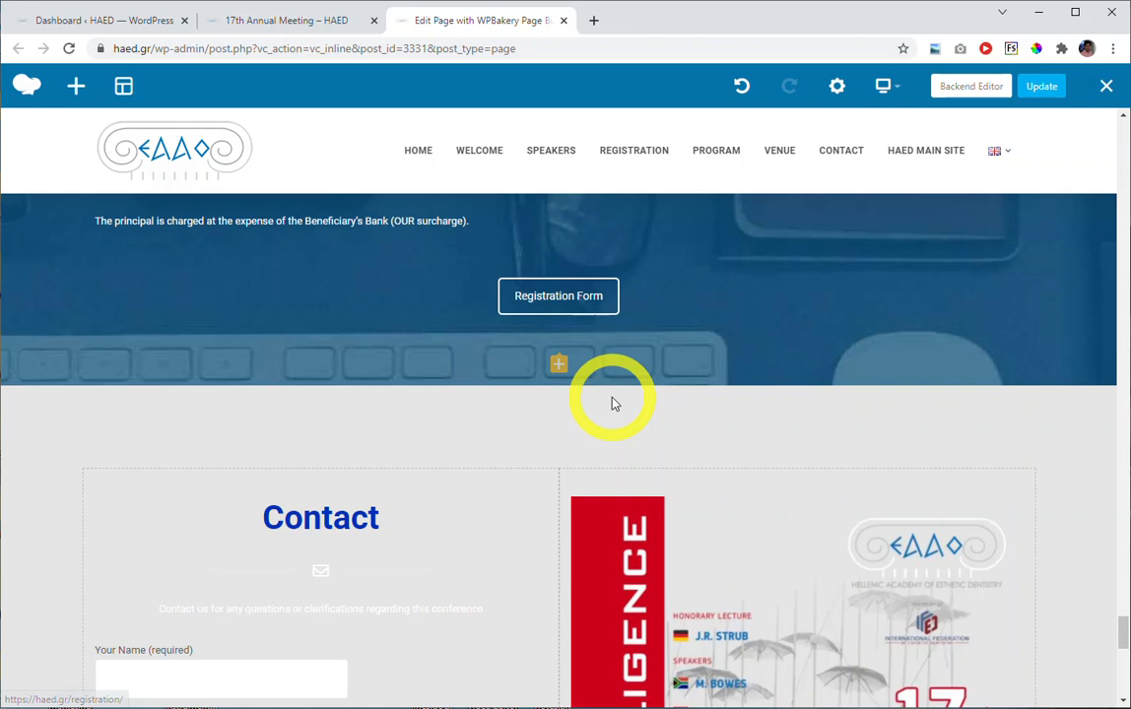
pyautogui.scroll(-2, 612, 404)
pyautogui.scroll(-1, 354, 412)
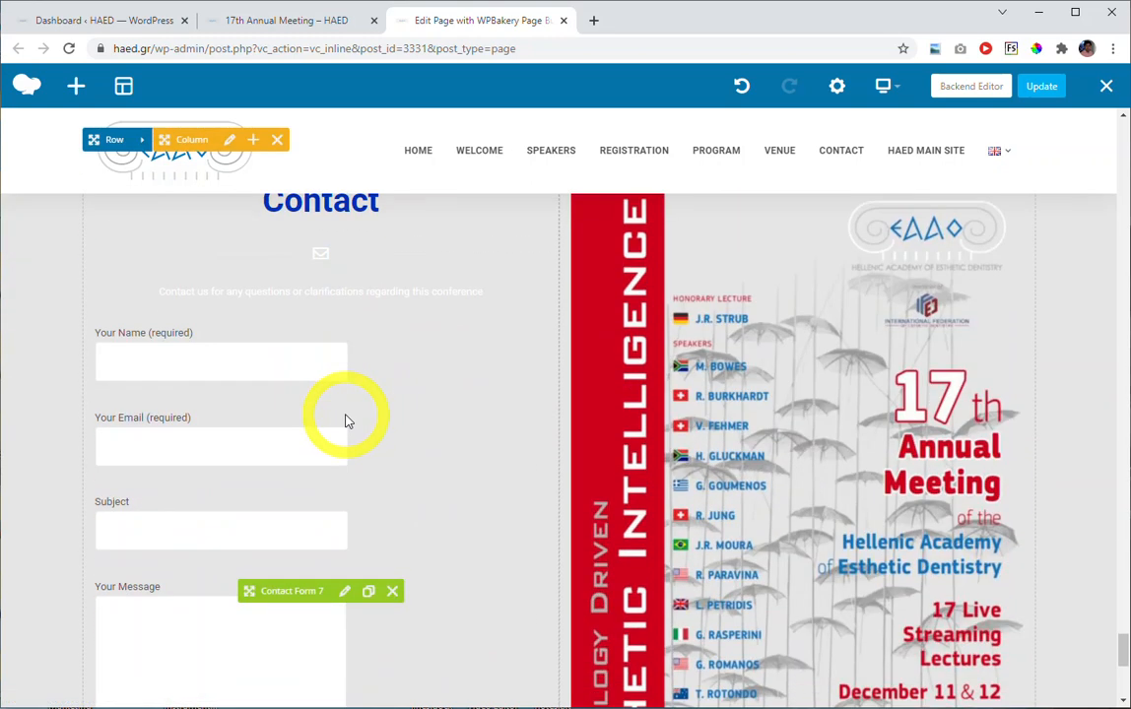
pyautogui.scroll(8, 543, 449)
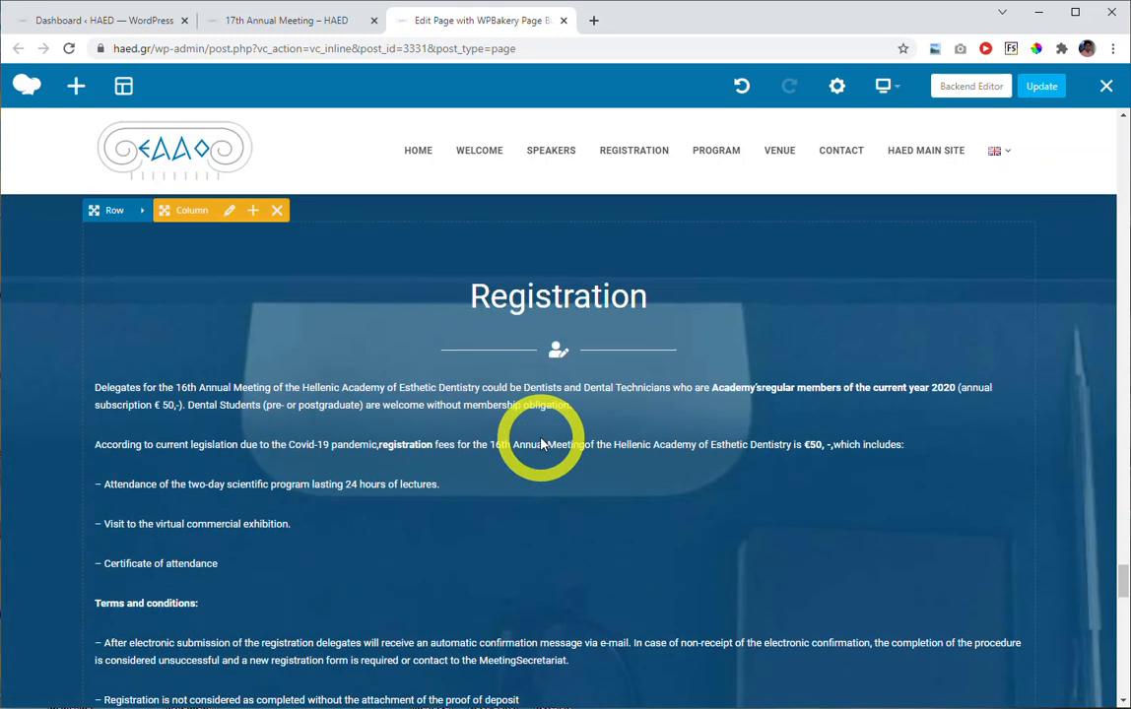
pyautogui.scroll(-3, 537, 434)
pyautogui.scroll(-5, 516, 450)
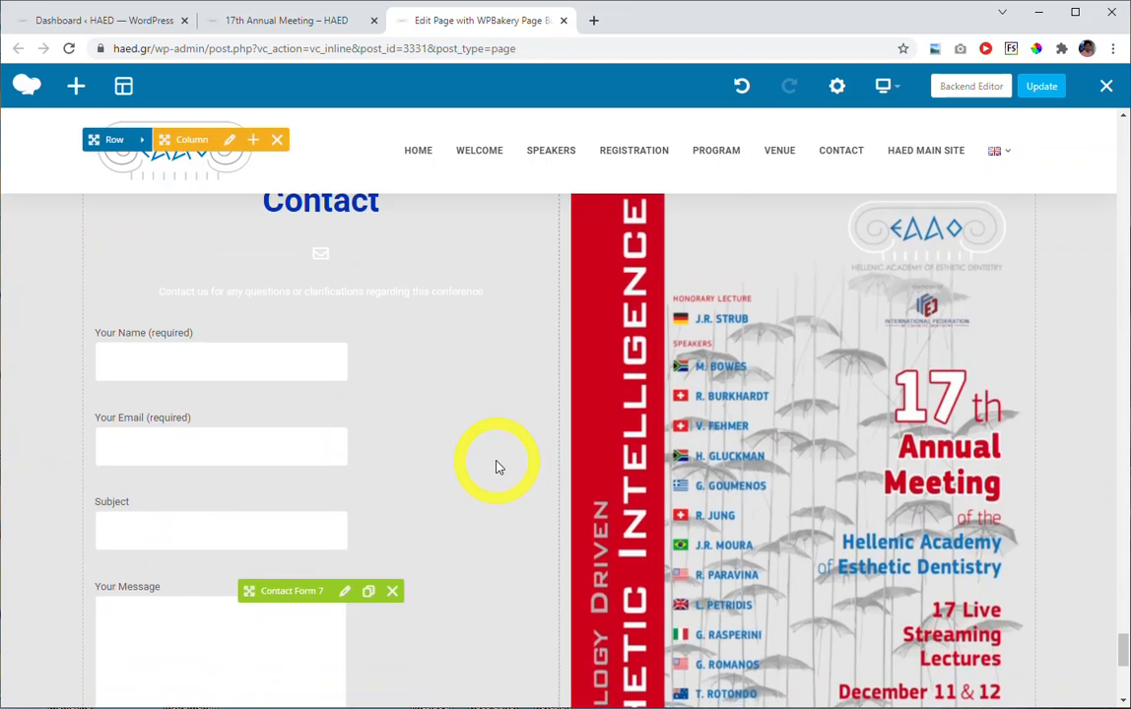
# Review the Contact heading's settings, from size, style and alignment to titles, description text, separator and icon, and close them.
pyautogui.scroll(1, 492, 449)
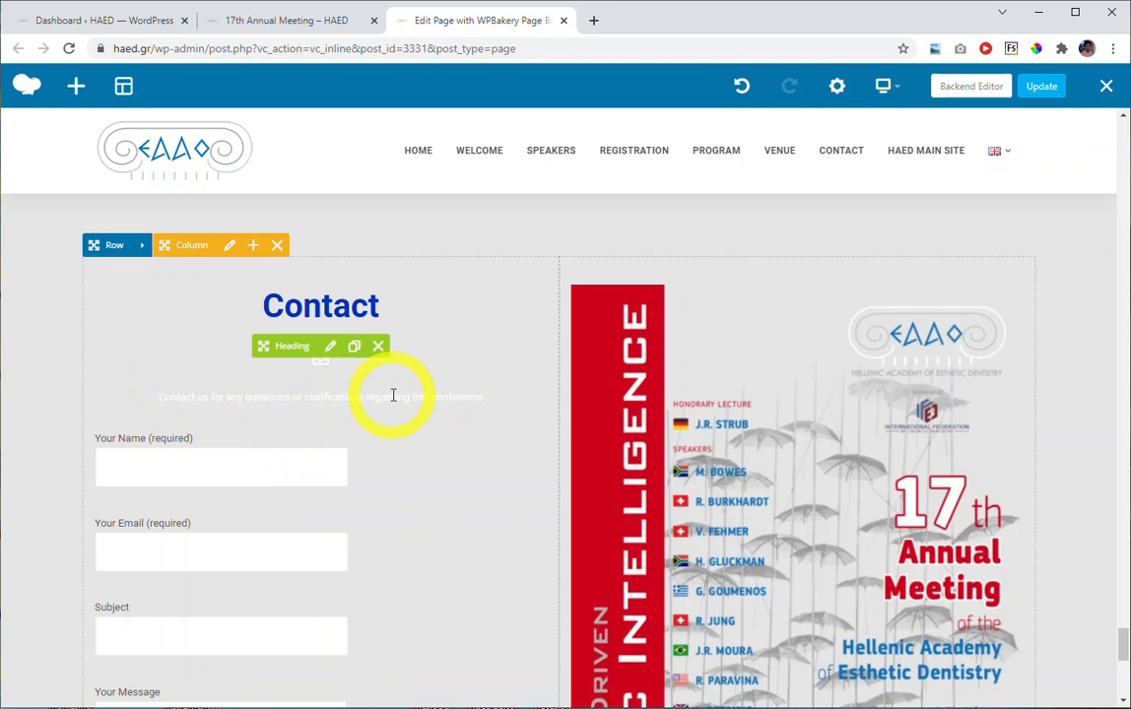
pyautogui.click(333, 348)
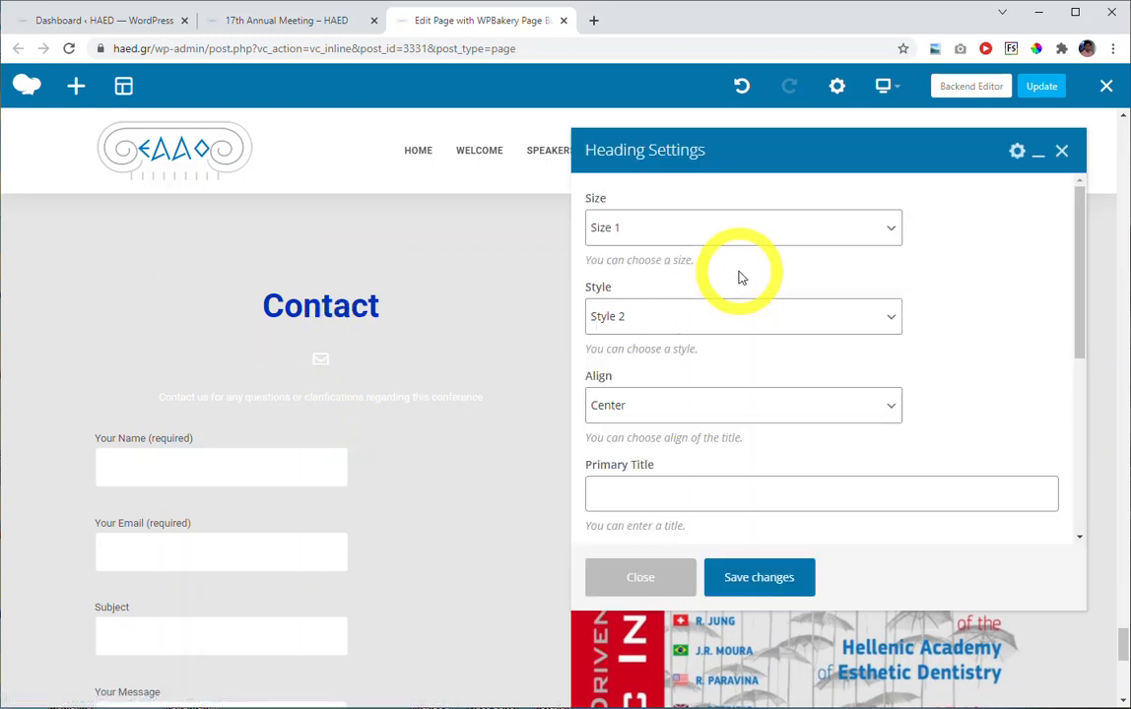
pyautogui.scroll(-3, 754, 331)
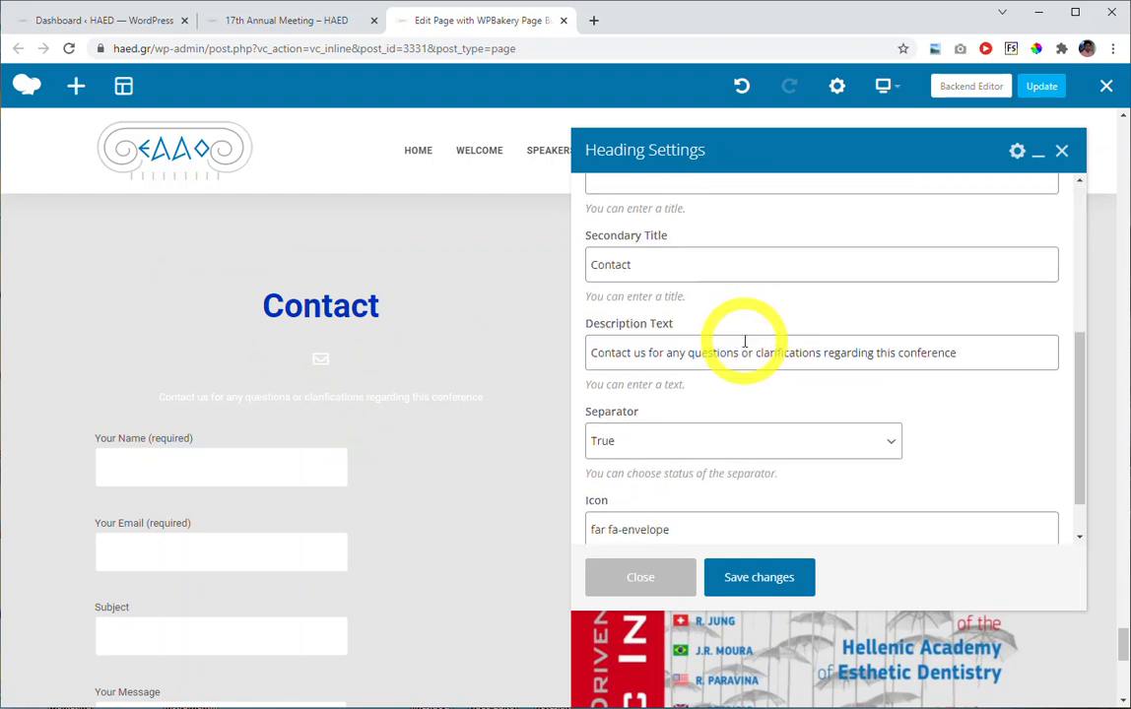
pyautogui.scroll(-1, 818, 355)
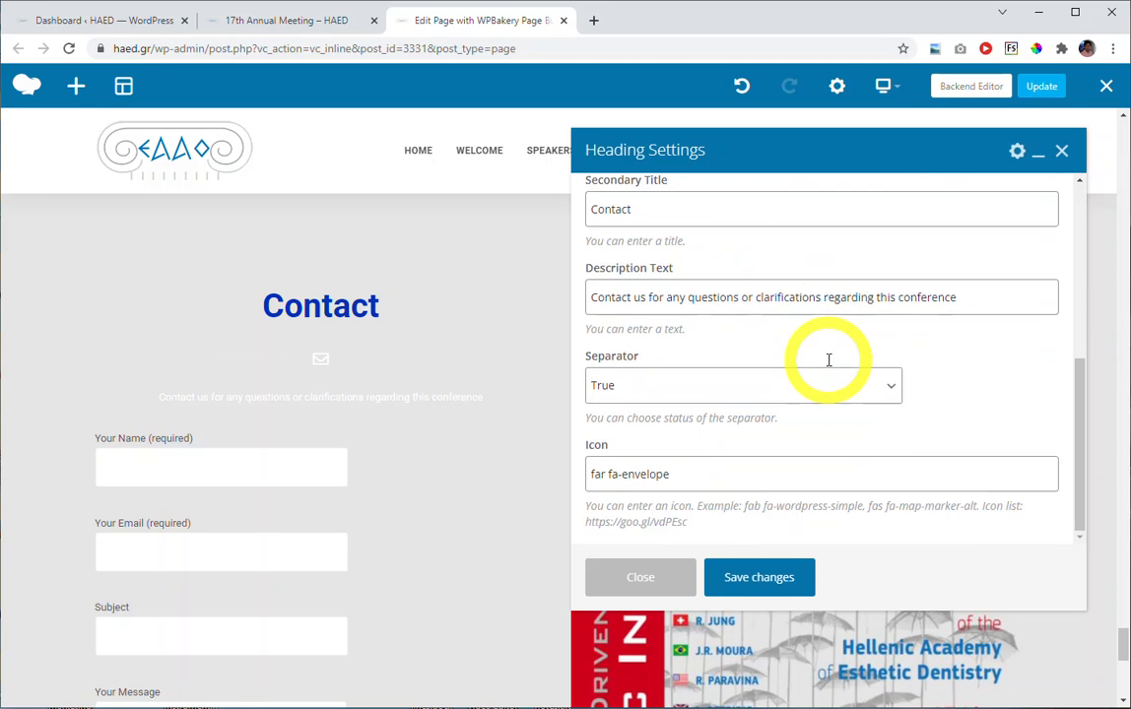
pyautogui.scroll(4, 827, 367)
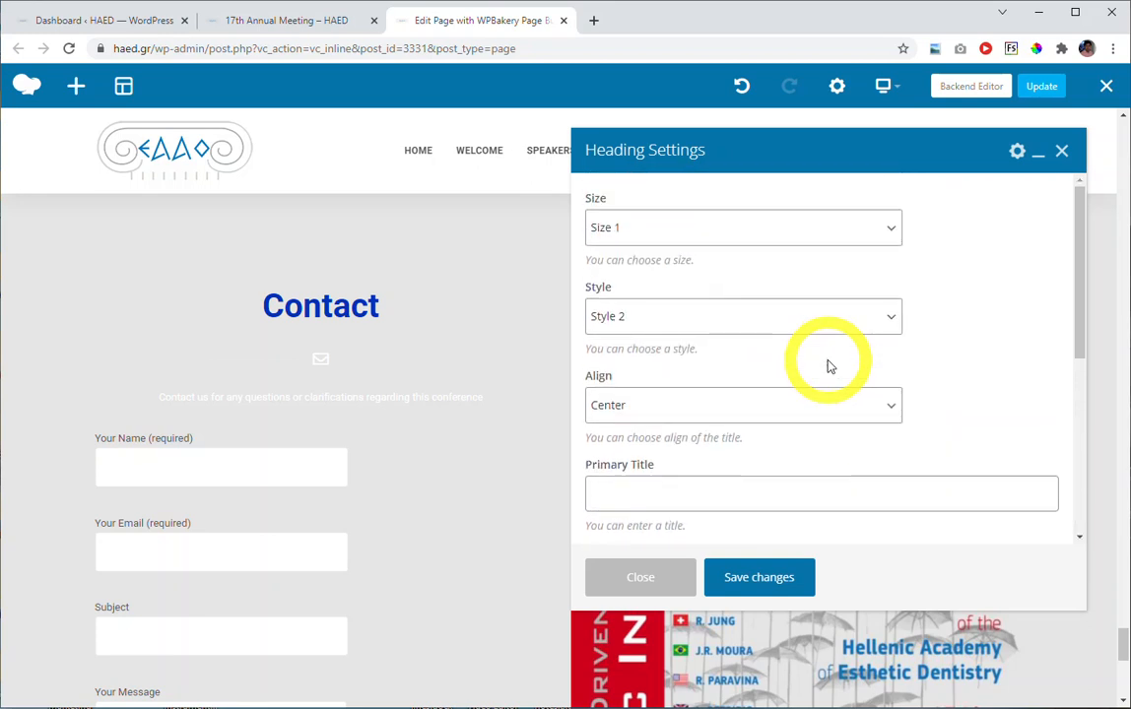
pyautogui.scroll(-4, 829, 337)
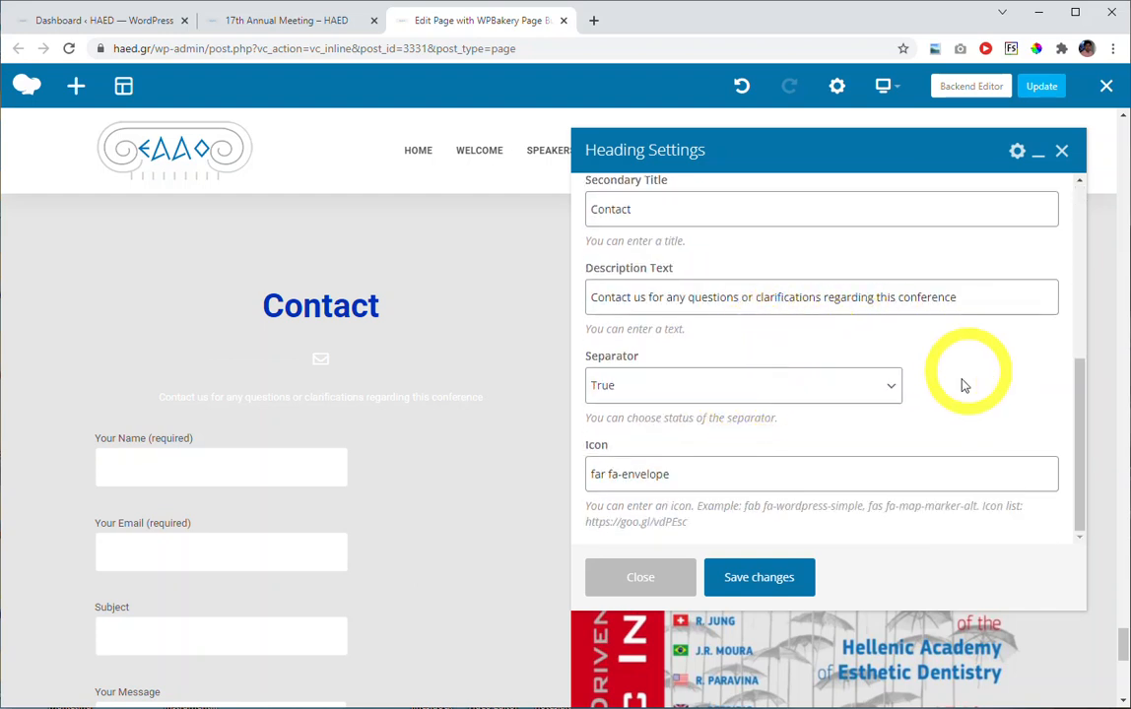
pyautogui.scroll(4, 815, 455)
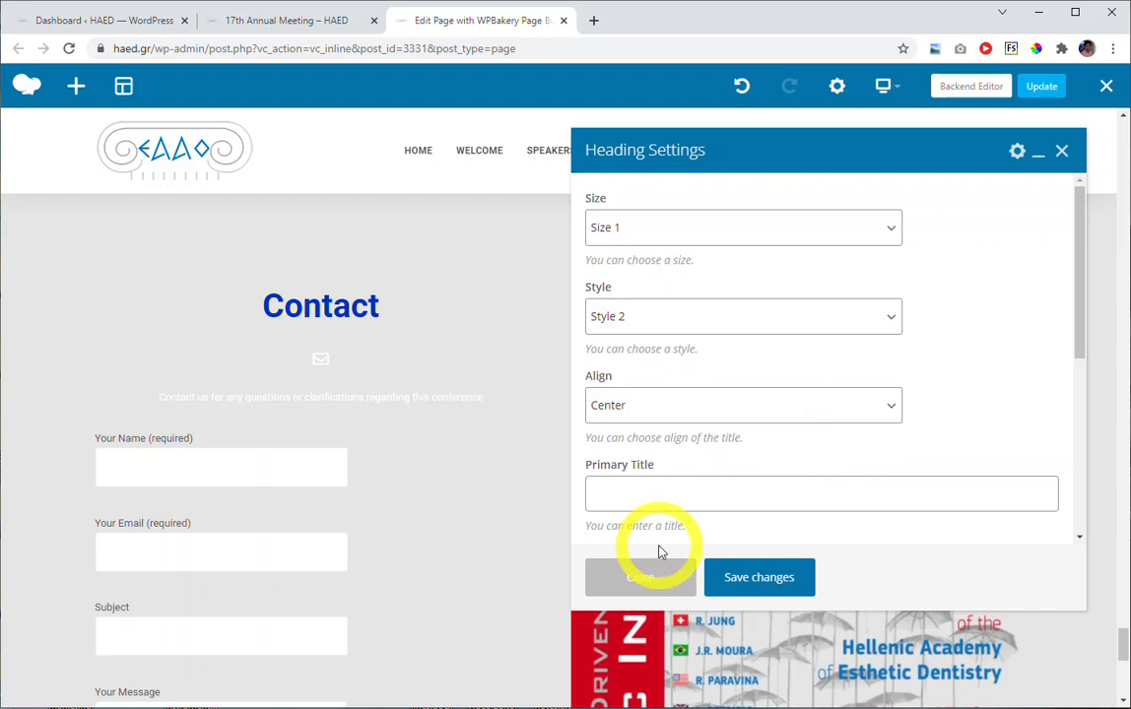
pyautogui.click(630, 577)
# Look over the Contact Form 7 element and the annual meeting poster beside it.
pyautogui.scroll(-3, 440, 484)
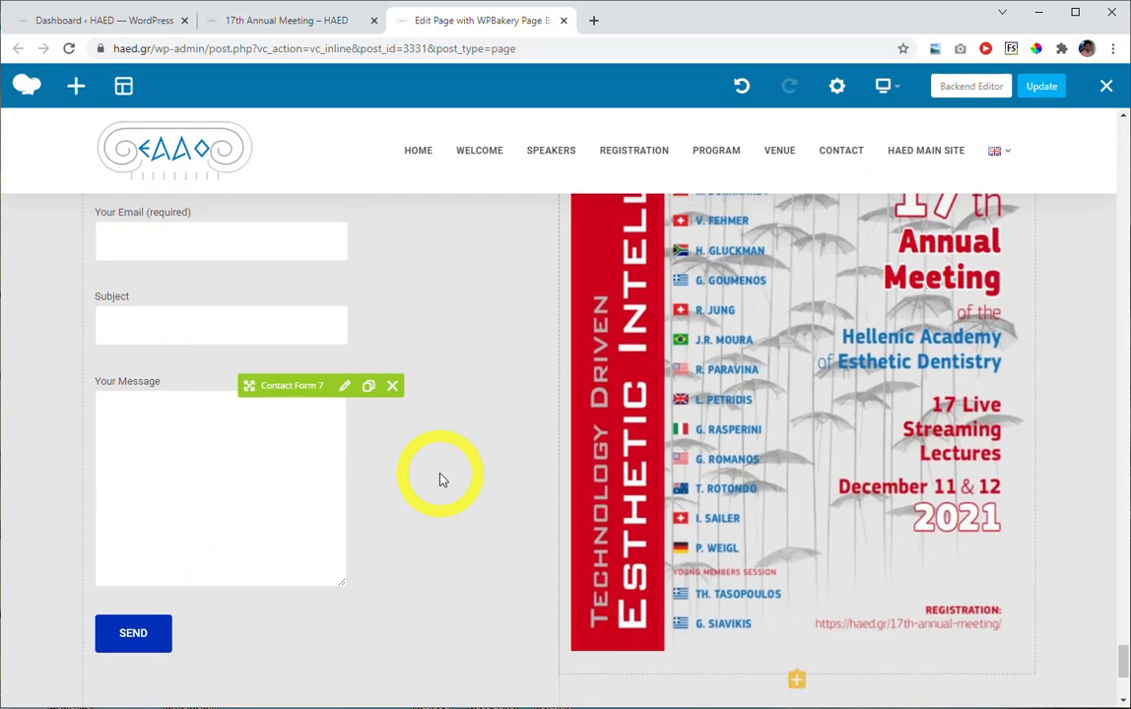
pyautogui.scroll(4, 442, 479)
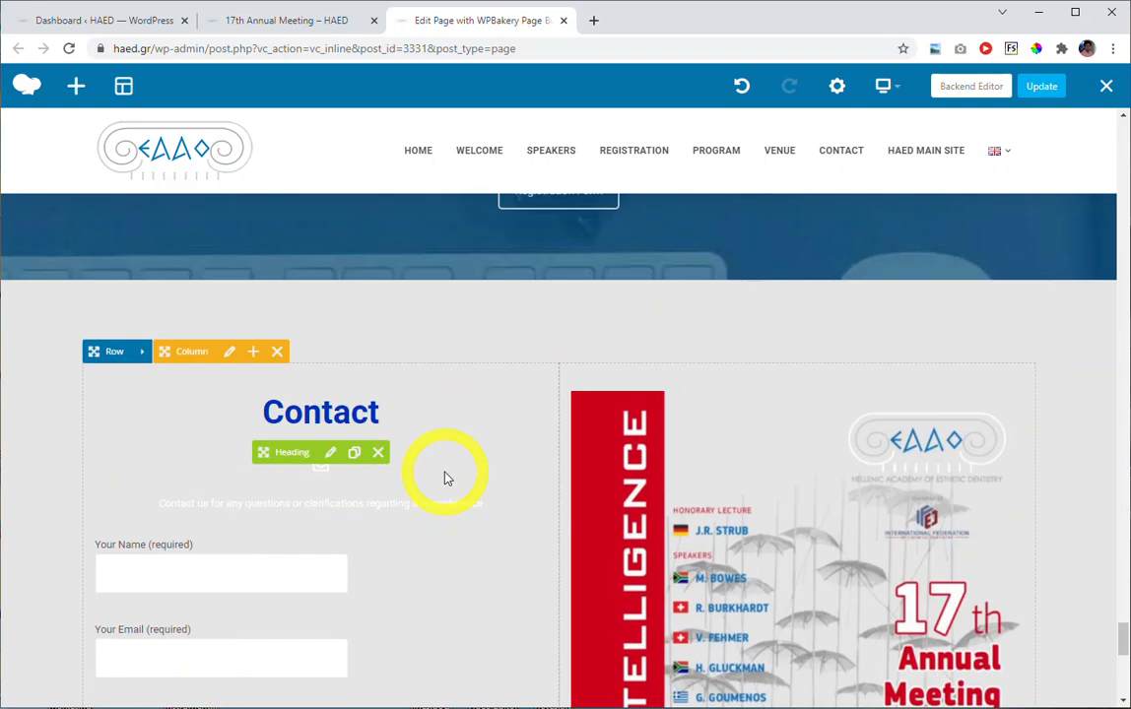
pyautogui.scroll(3, 445, 477)
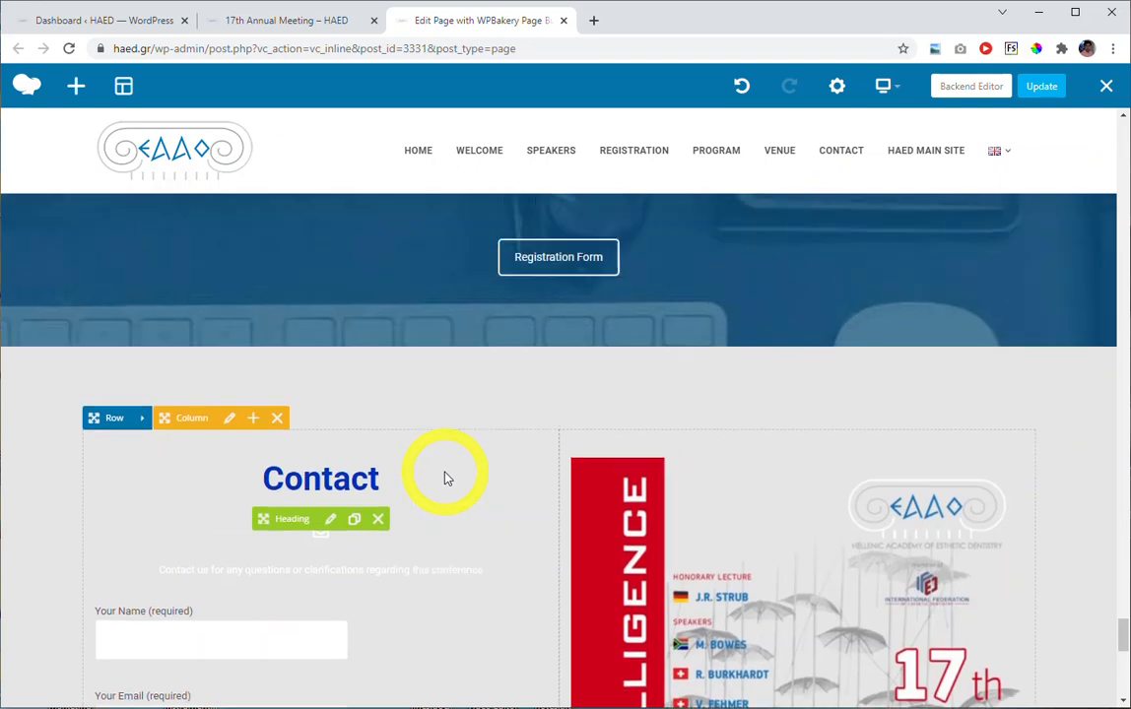
pyautogui.scroll(-3, 445, 478)
pyautogui.scroll(-4, 450, 478)
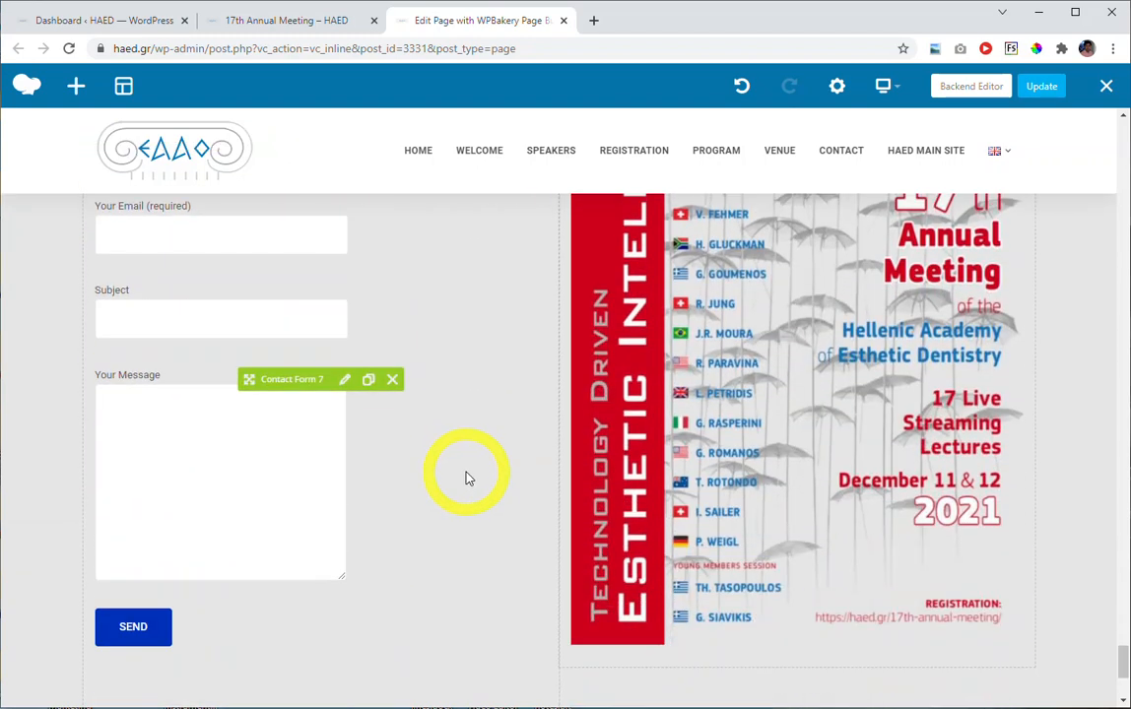
# Go back up the page to the Invited Speakers section and open the Speaker Listing element's settings.
pyautogui.scroll(1, 469, 479)
pyautogui.scroll(7, 468, 479)
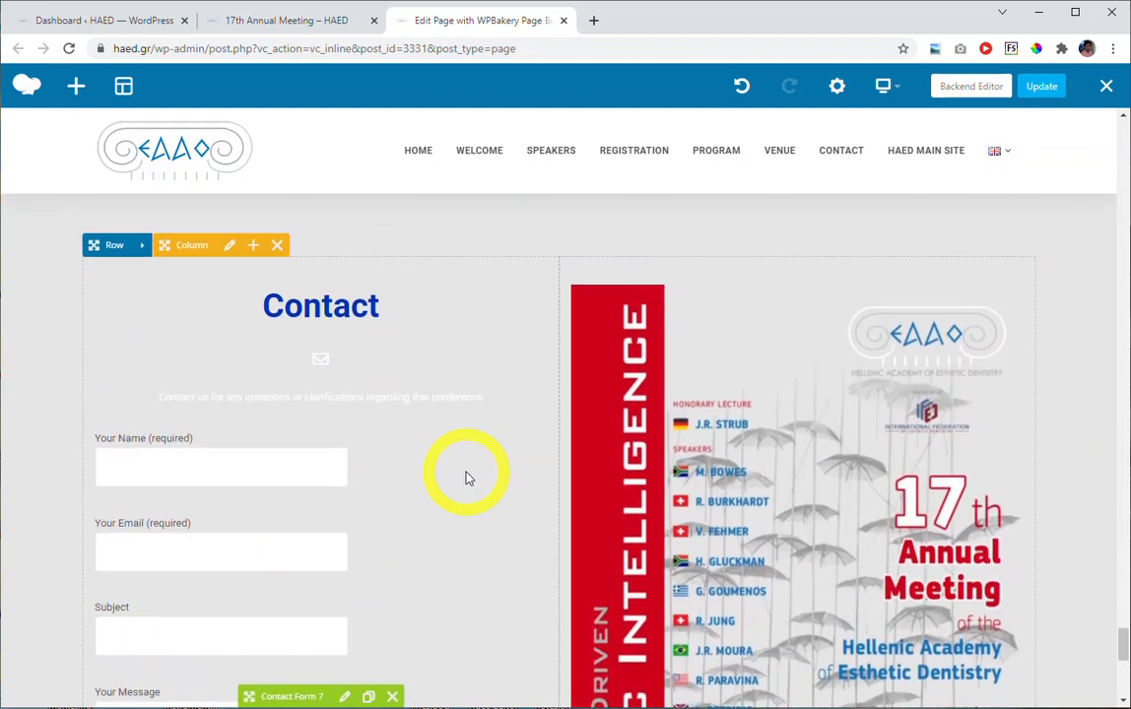
pyautogui.scroll(10, 483, 473)
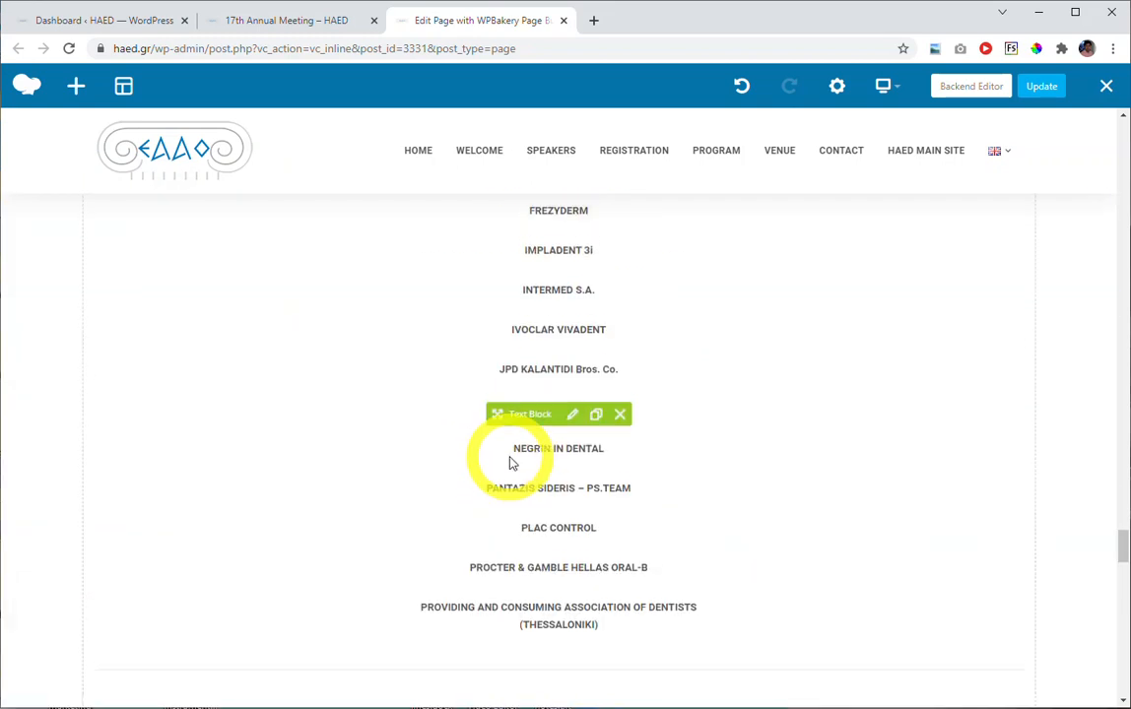
pyautogui.scroll(10, 478, 460)
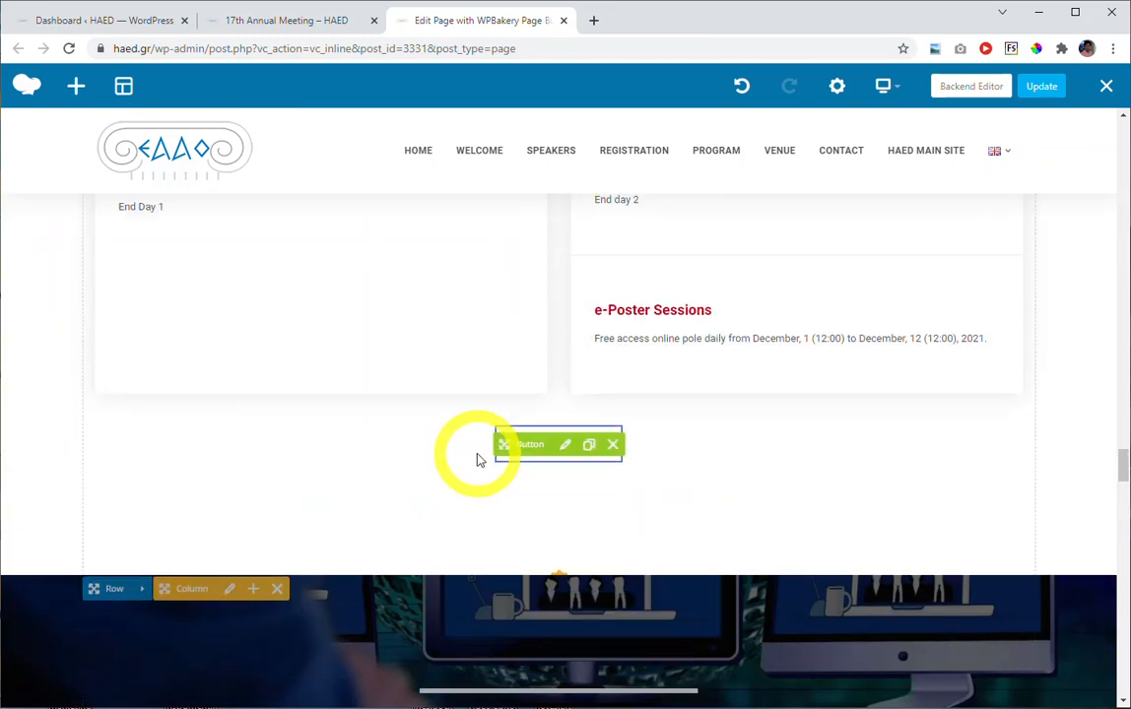
pyautogui.scroll(10, 477, 460)
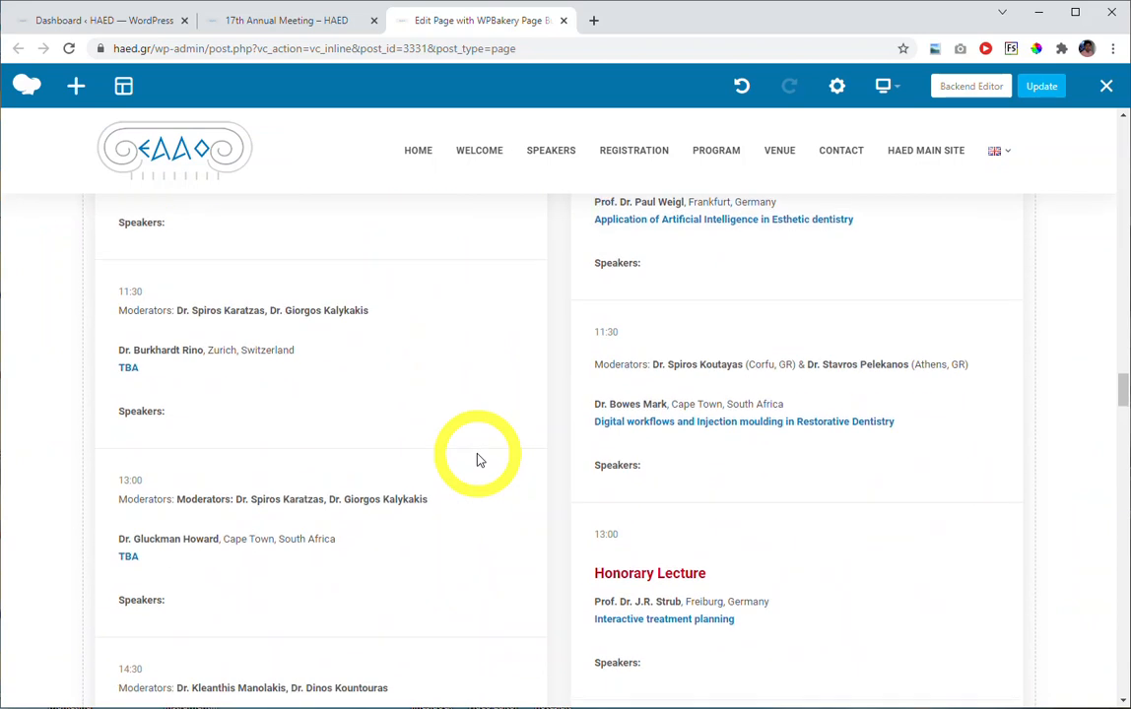
pyautogui.scroll(10, 480, 458)
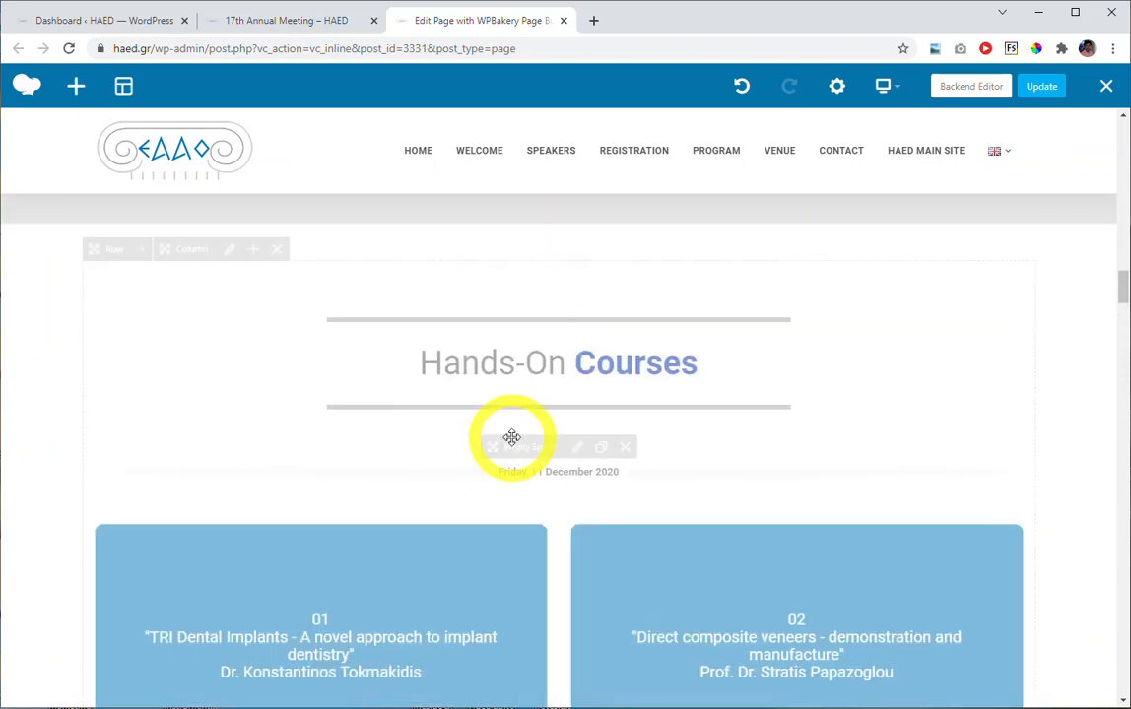
pyautogui.scroll(4, 512, 443)
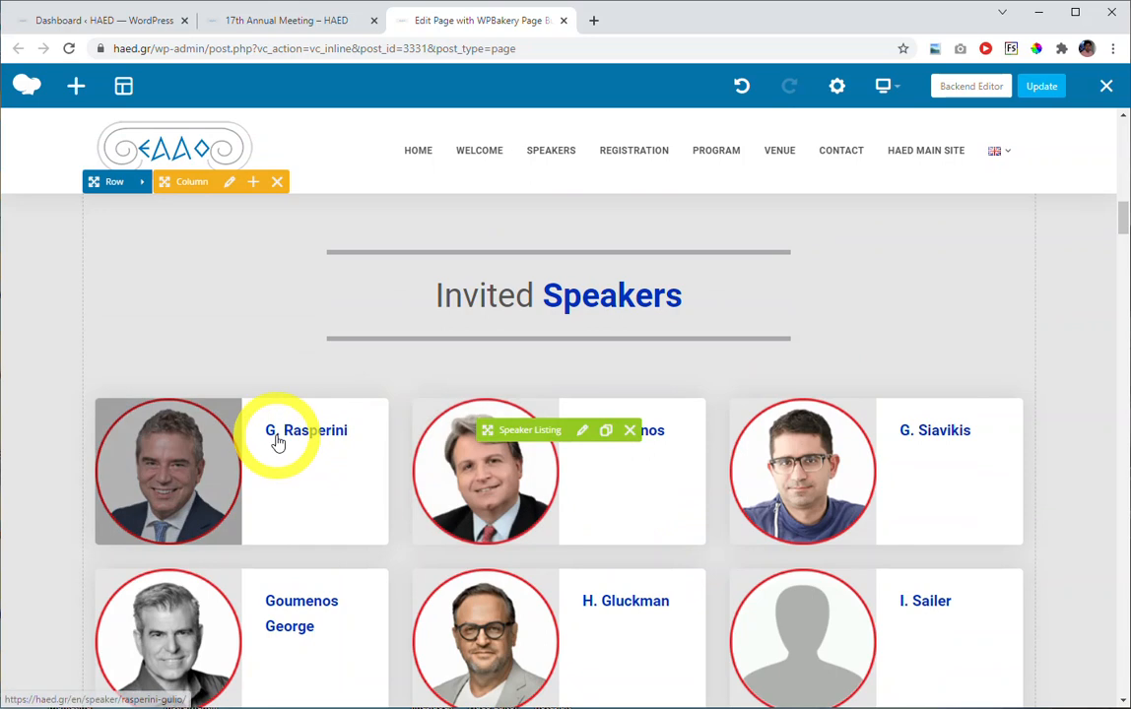
pyautogui.click(581, 433)
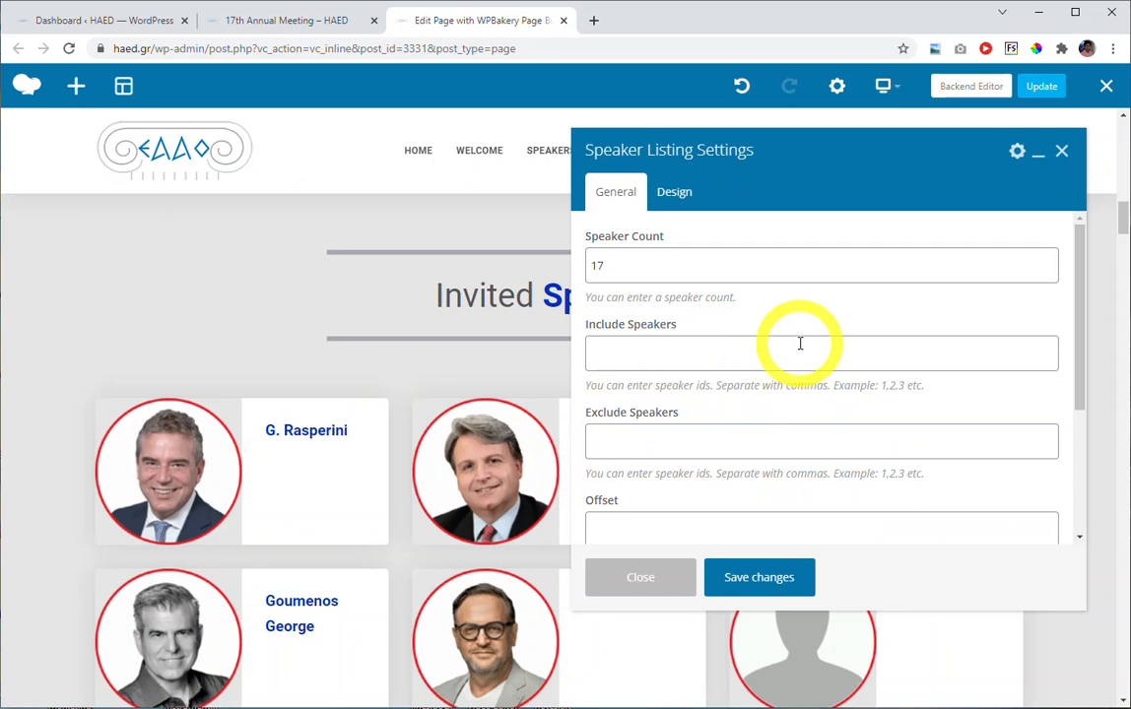
# Review the Speaker Listing's count, include, exclude, offset, order and order type settings, and close them without changes.
pyautogui.scroll(-2, 749, 347)
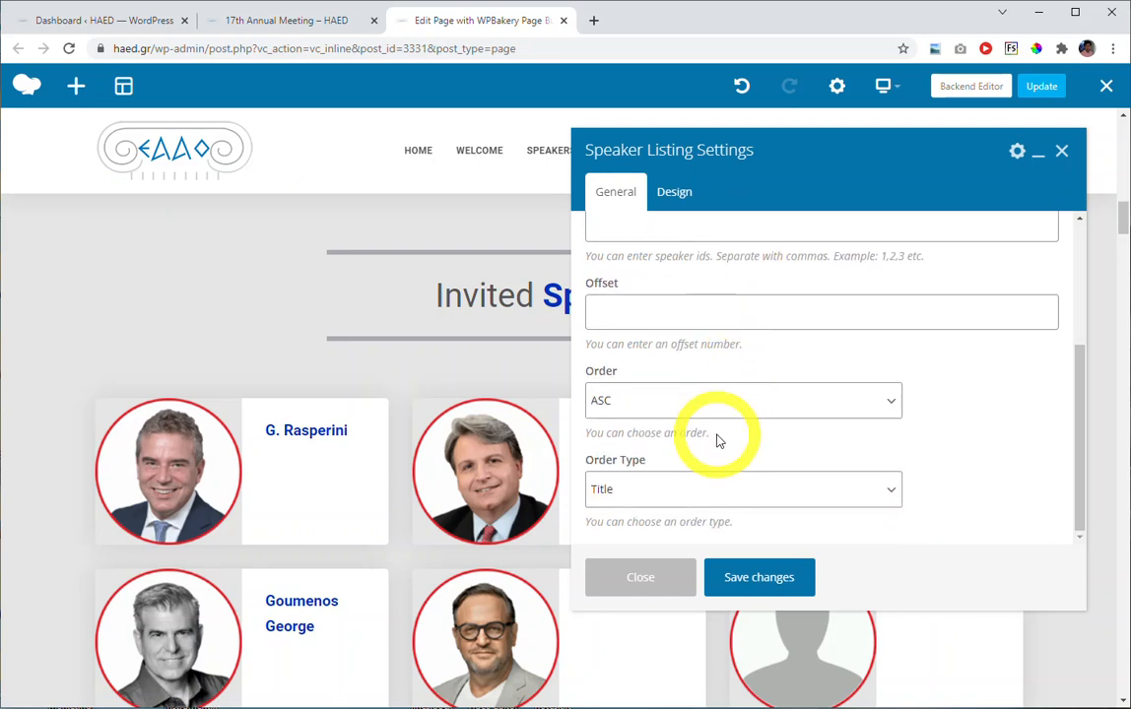
pyautogui.scroll(2, 790, 430)
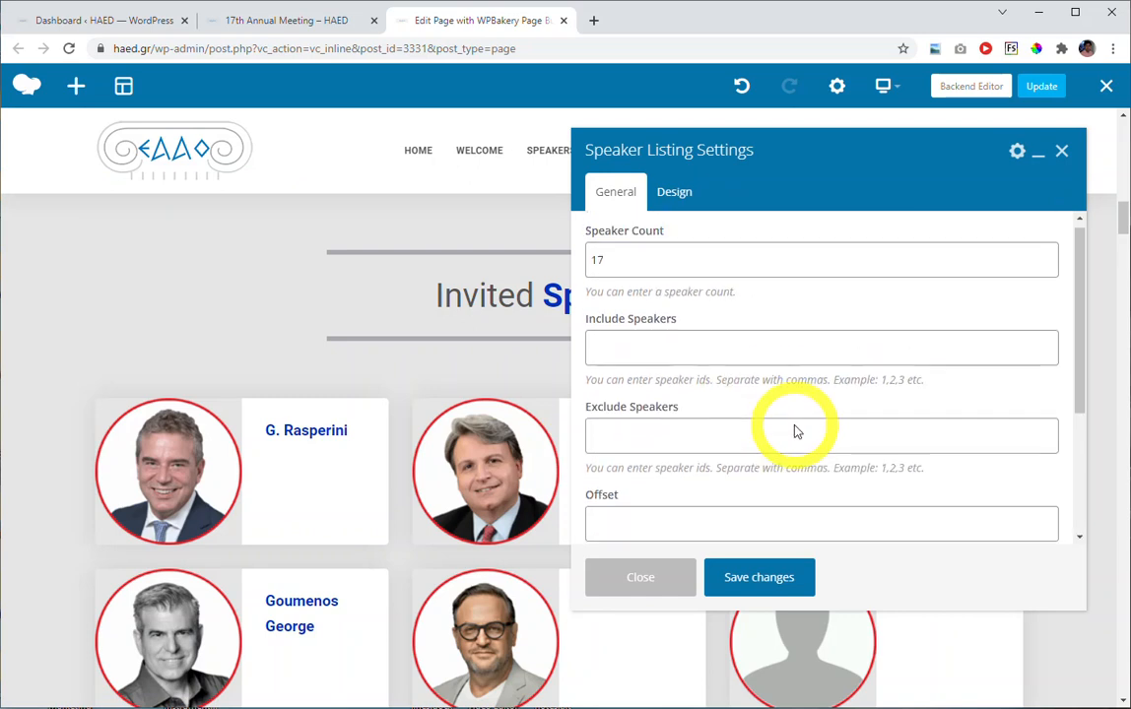
pyautogui.scroll(-2, 795, 425)
pyautogui.scroll(2, 796, 425)
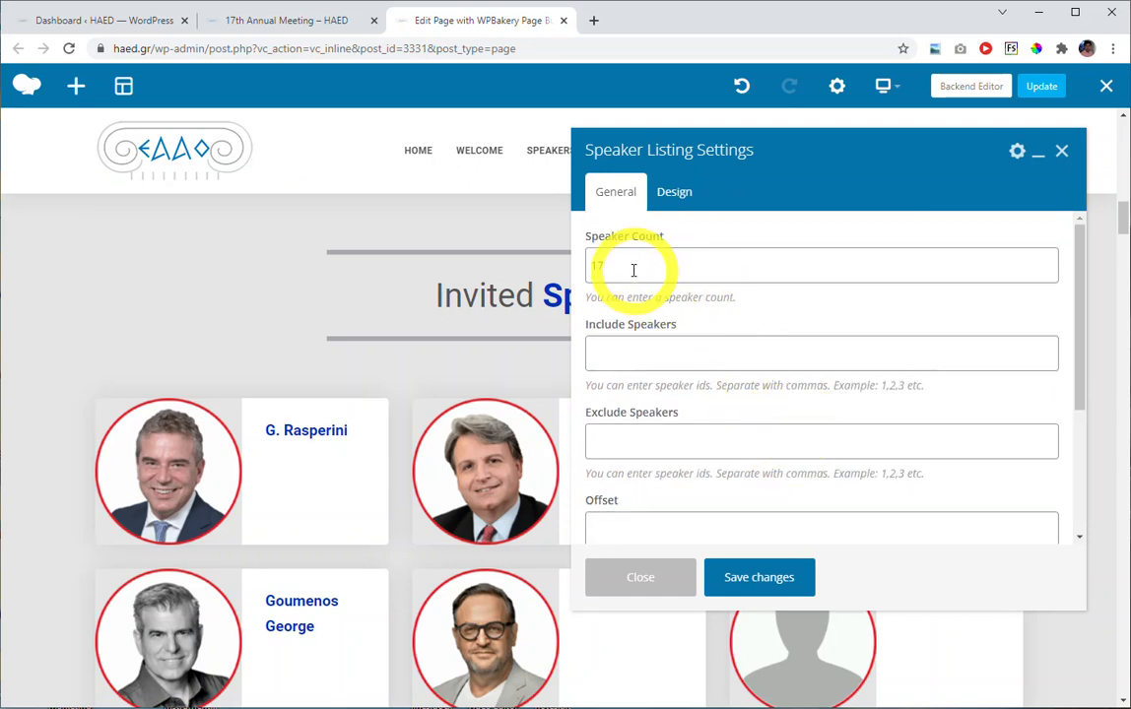
pyautogui.scroll(-2, 817, 381)
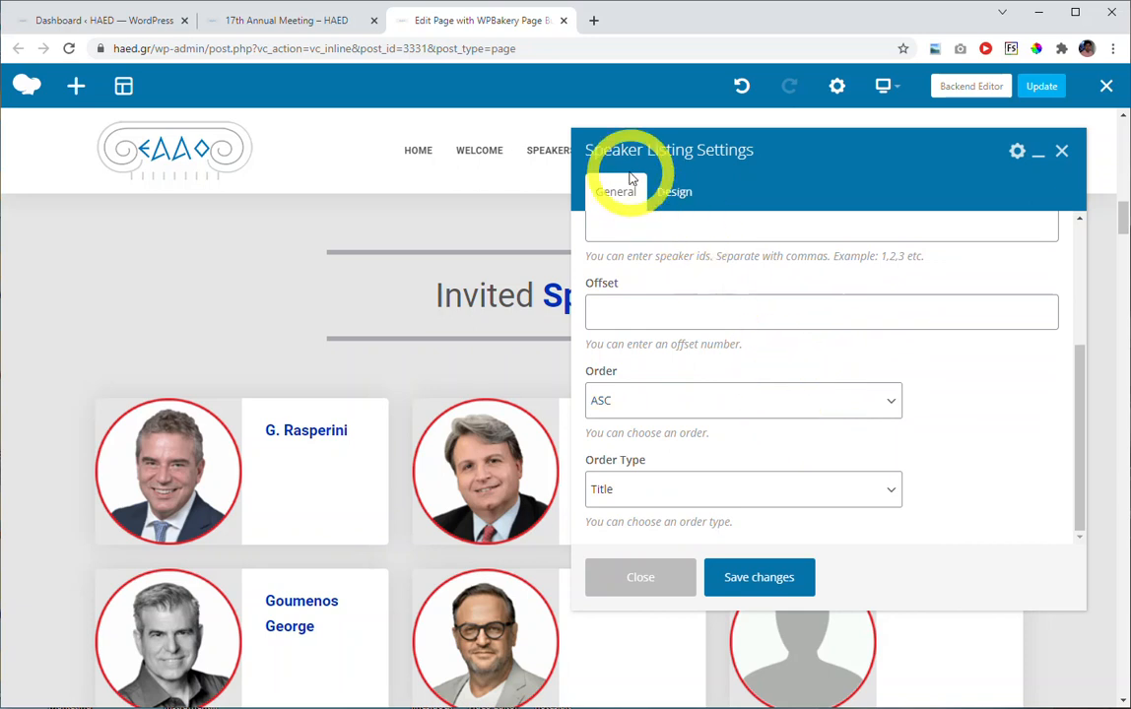
pyautogui.moveTo(694, 150); pyautogui.dragTo(572, 153)
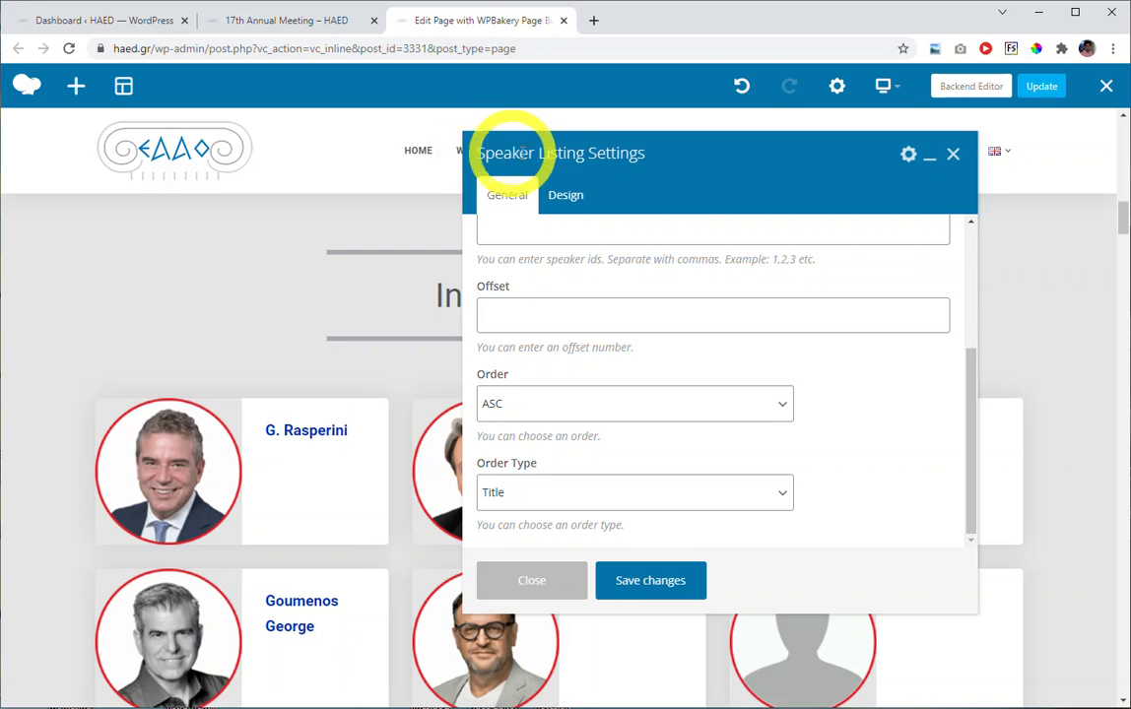
pyautogui.click(952, 153)
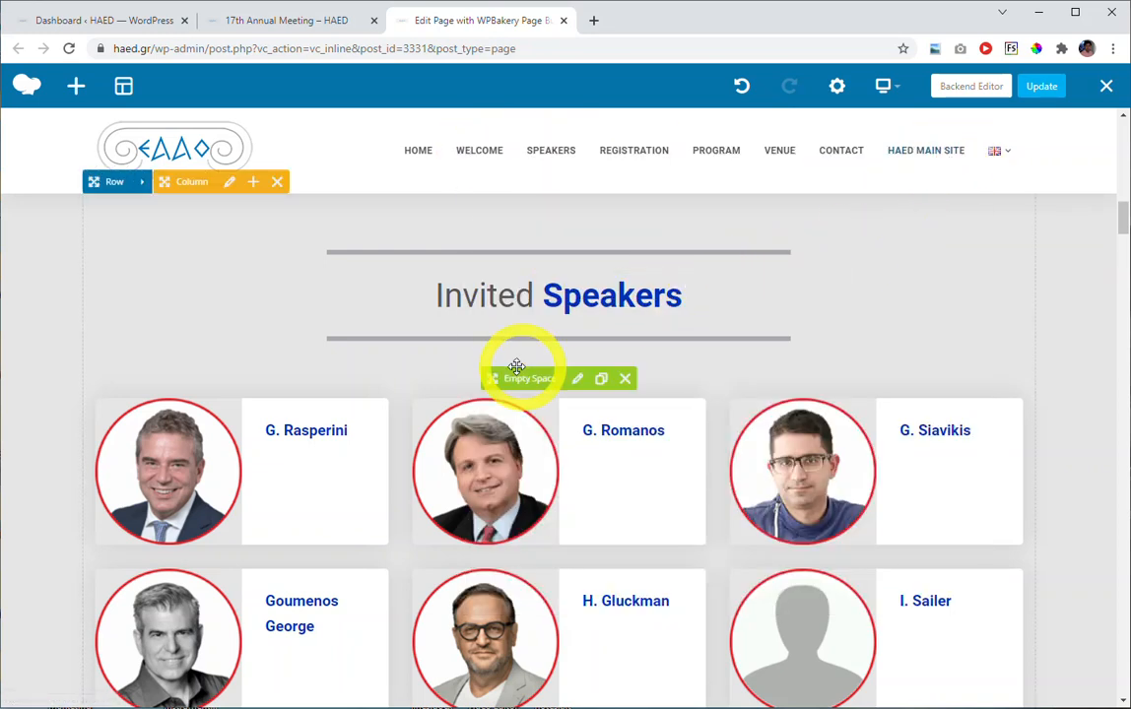
# Switch to the WordPress dashboard and open the list of all speakers.
pyautogui.click(121, 24)
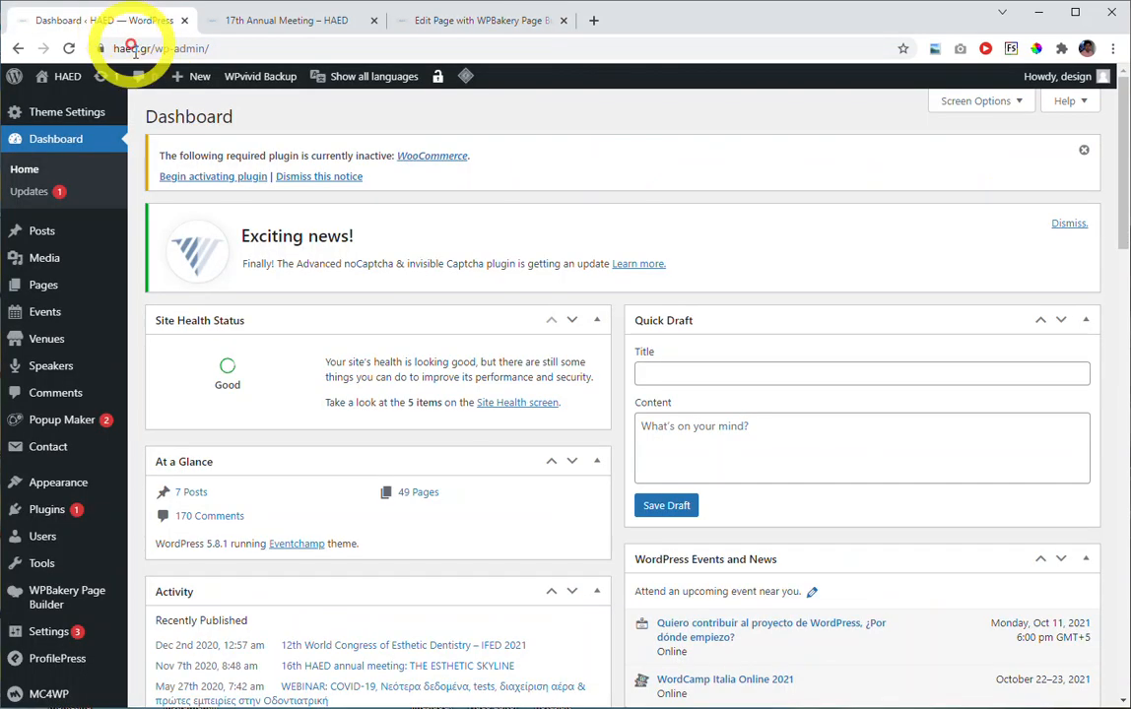
pyautogui.moveTo(113, 365)
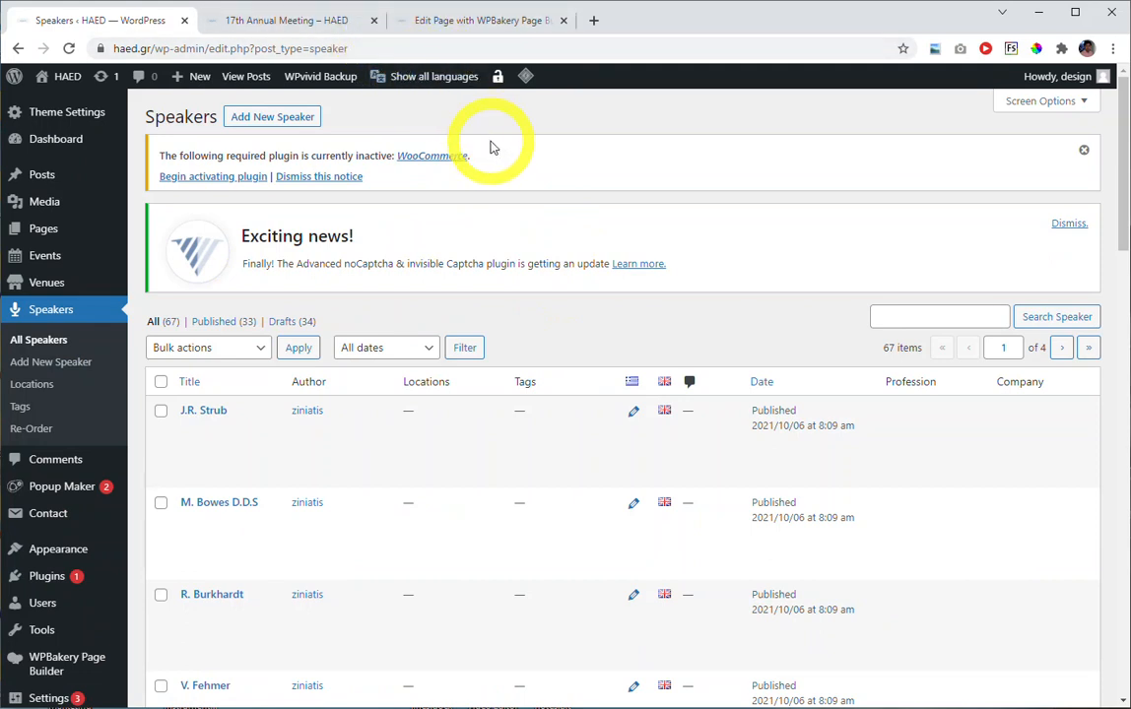
# Look at the live 17th Annual Meeting page's language choices and its sections down to the Invited Speakers listing.
pyautogui.click(296, 20)
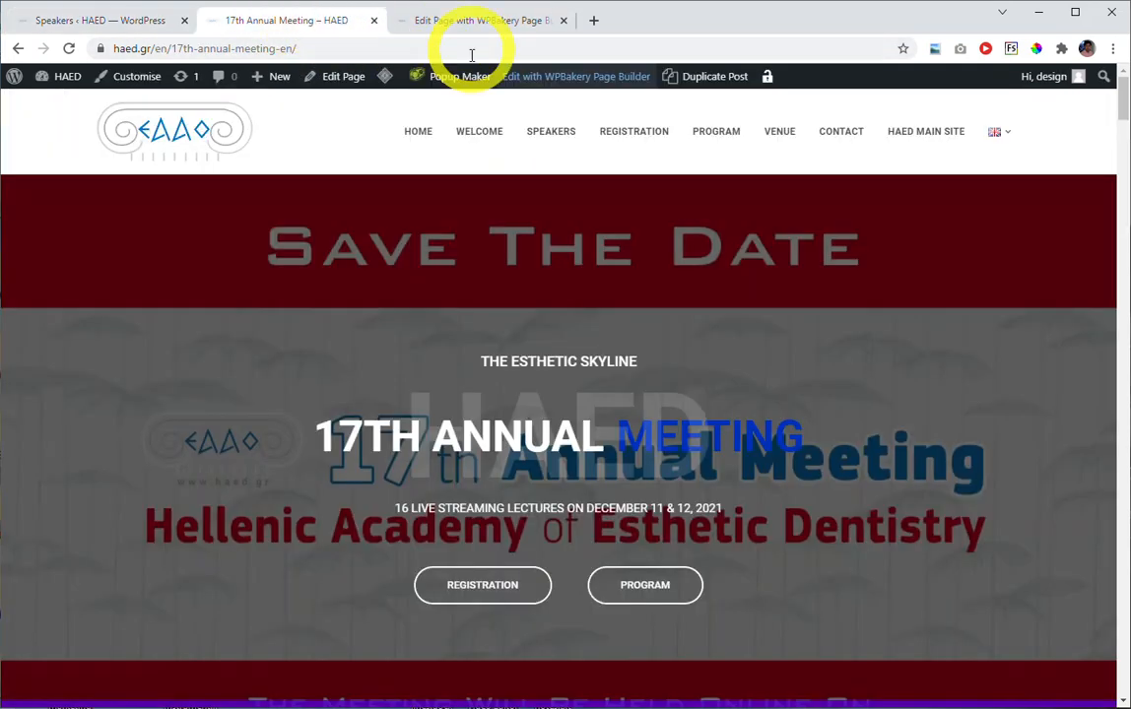
pyautogui.moveTo(1004, 144)
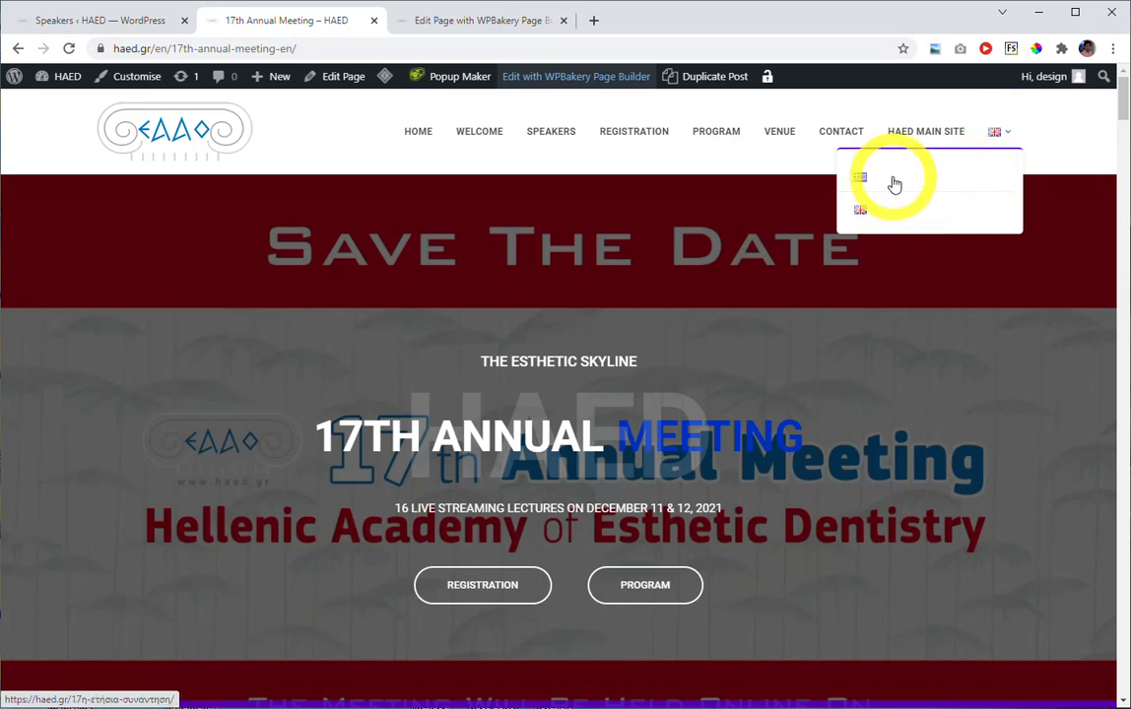
pyautogui.scroll(-1, 551, 335)
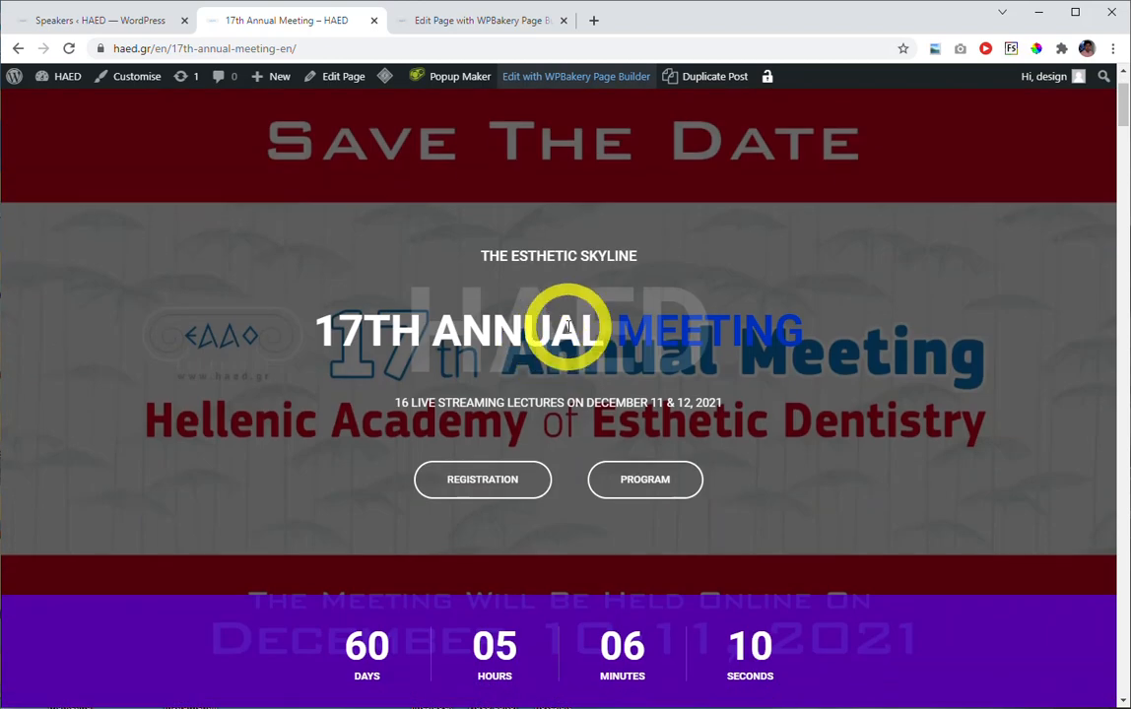
pyautogui.scroll(-5, 556, 325)
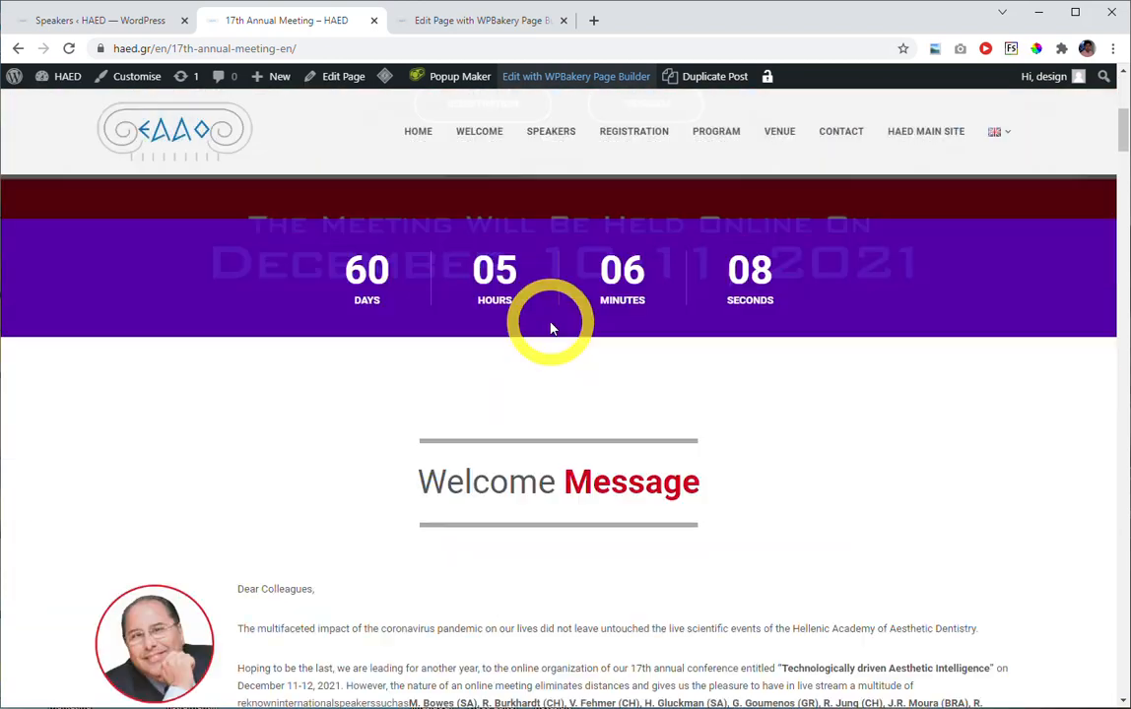
pyautogui.scroll(-8, 555, 359)
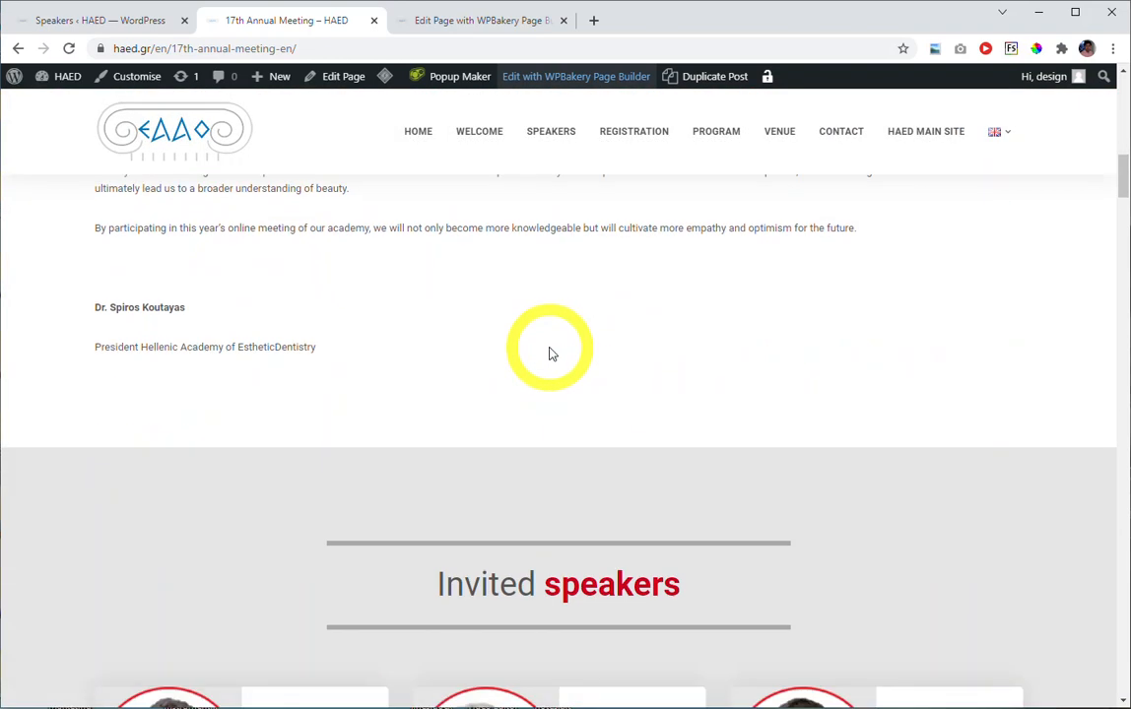
pyautogui.scroll(-1, 529, 384)
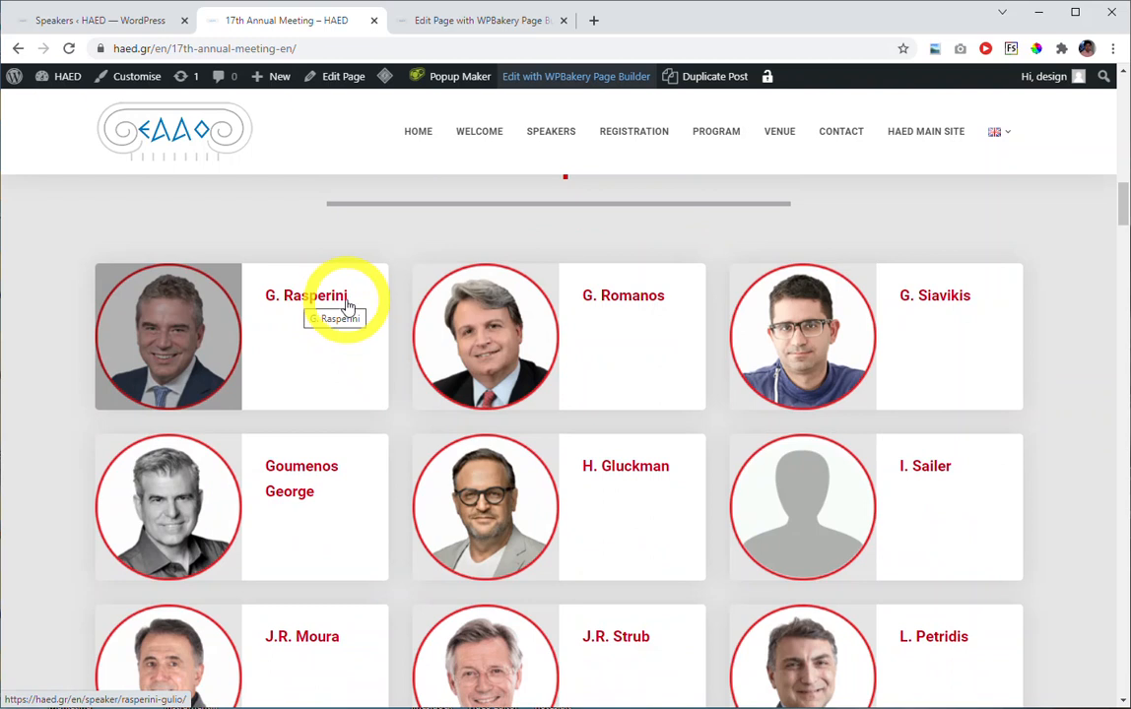
# In the dashboard's speakers list, find the speaker who appears first in the live page's Invited Speakers listing and open the entry for editing.
pyautogui.click(104, 22)
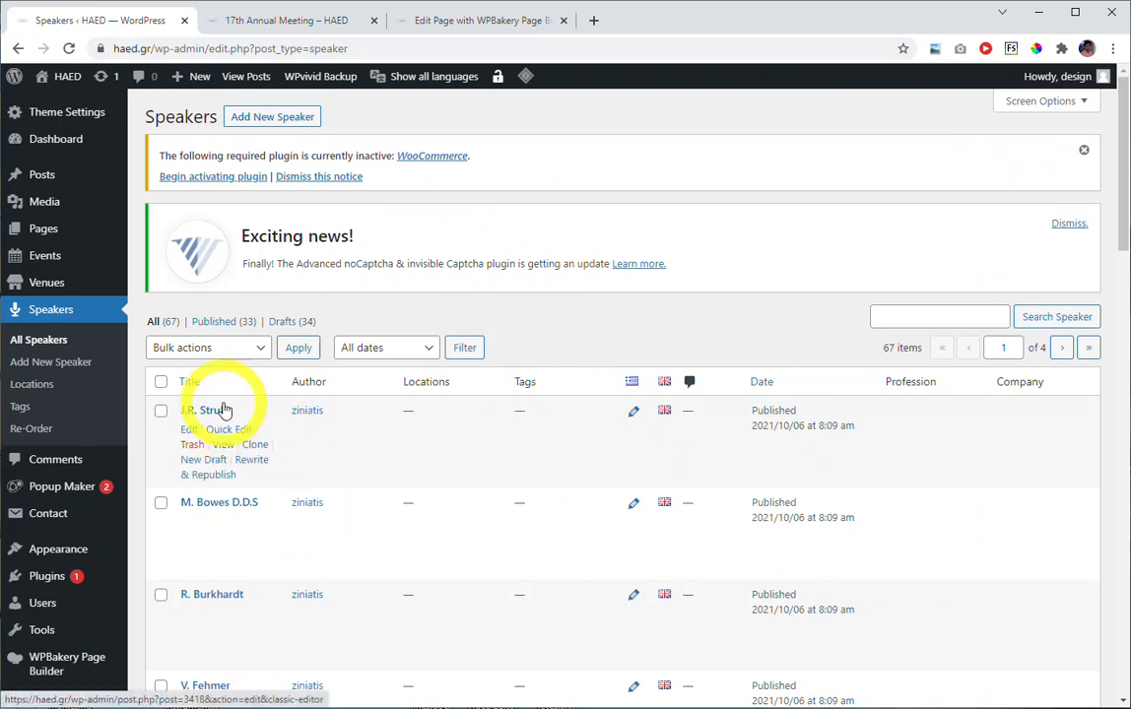
pyautogui.click(285, 21)
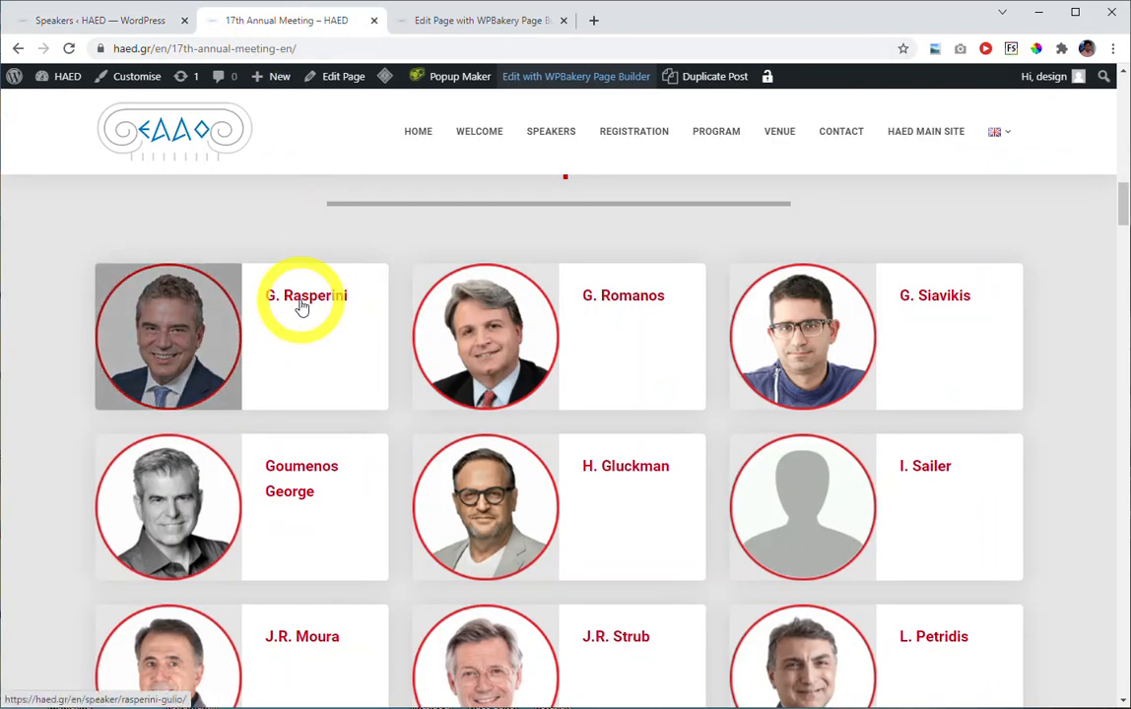
pyautogui.click(131, 21)
pyautogui.scroll(-2, 364, 355)
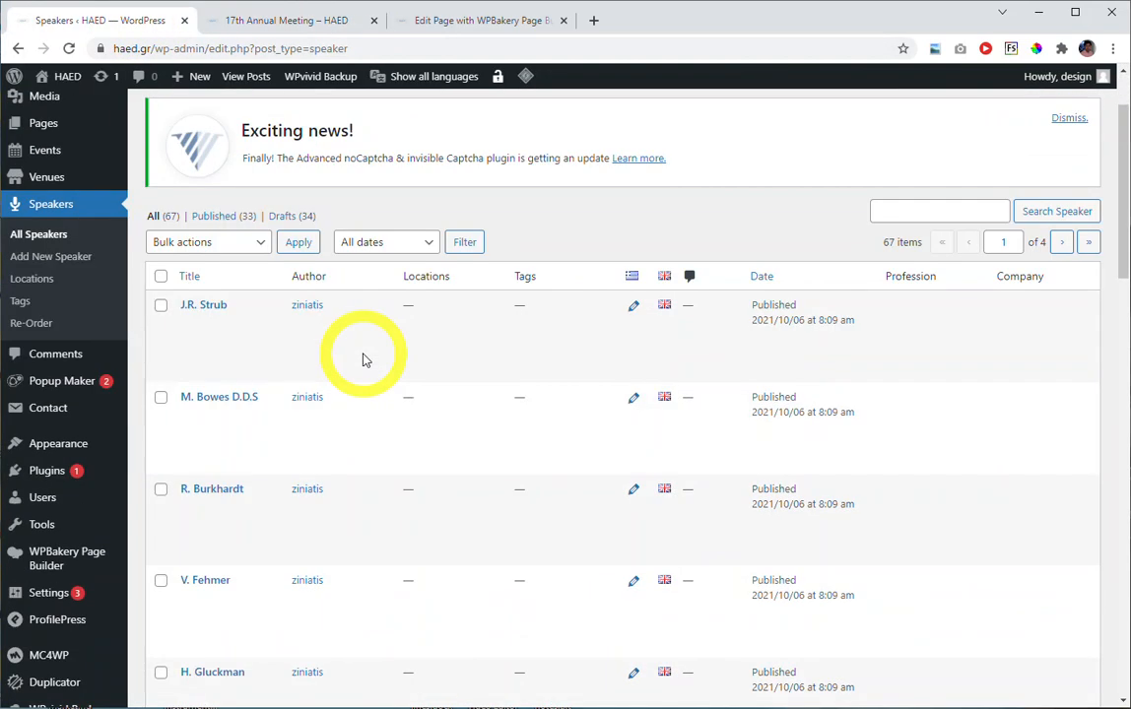
pyautogui.scroll(-4, 365, 356)
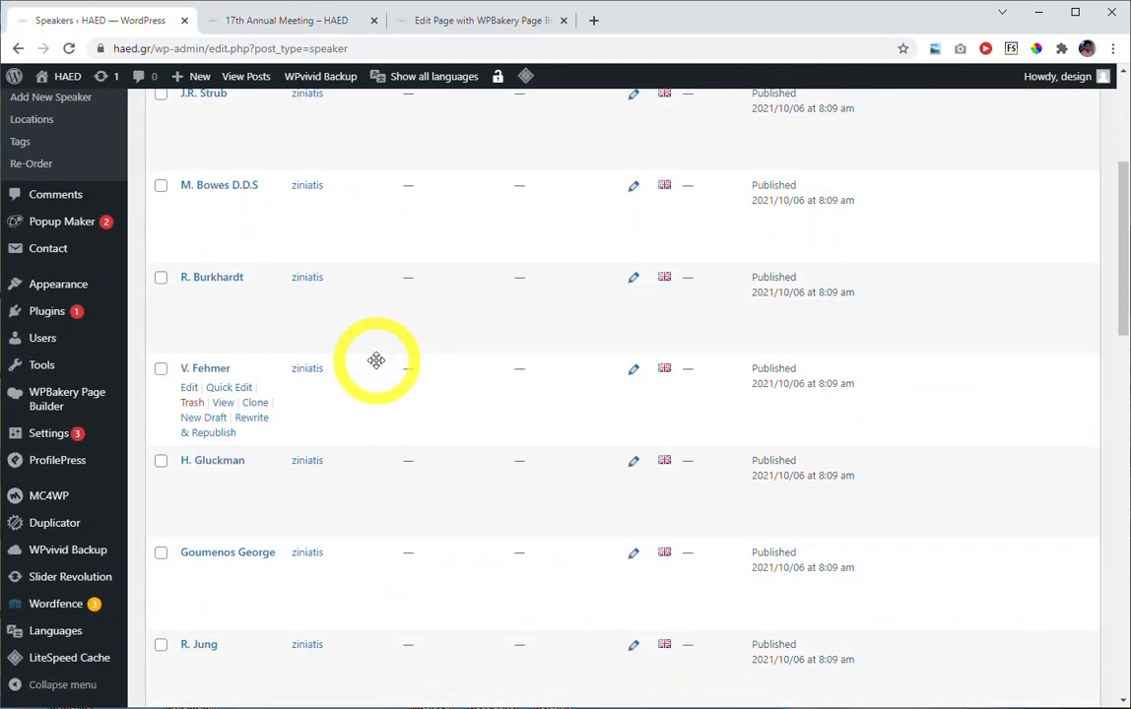
pyautogui.scroll(-3, 377, 360)
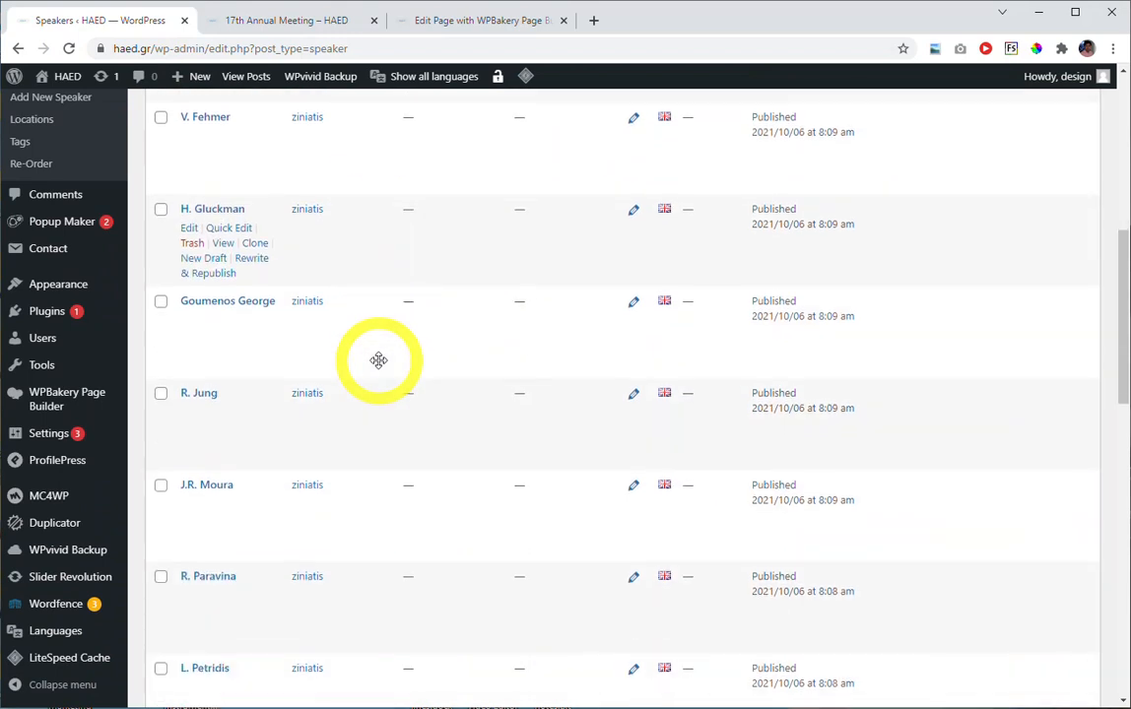
pyautogui.scroll(-1, 378, 359)
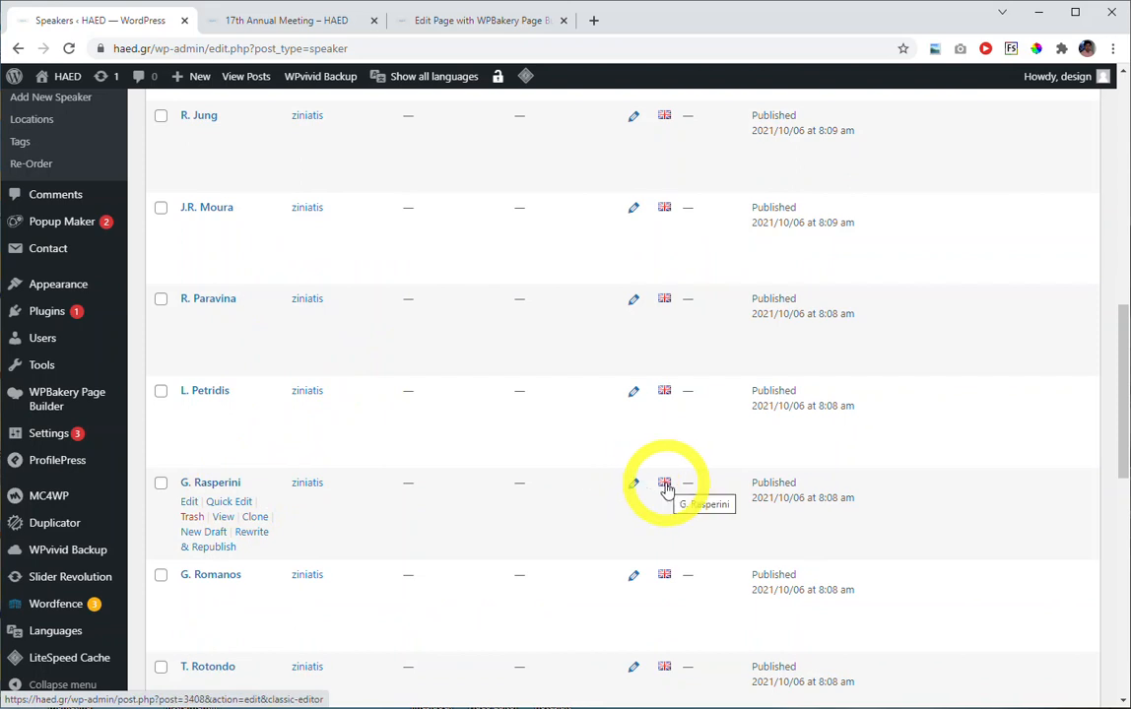
pyautogui.click(225, 484)
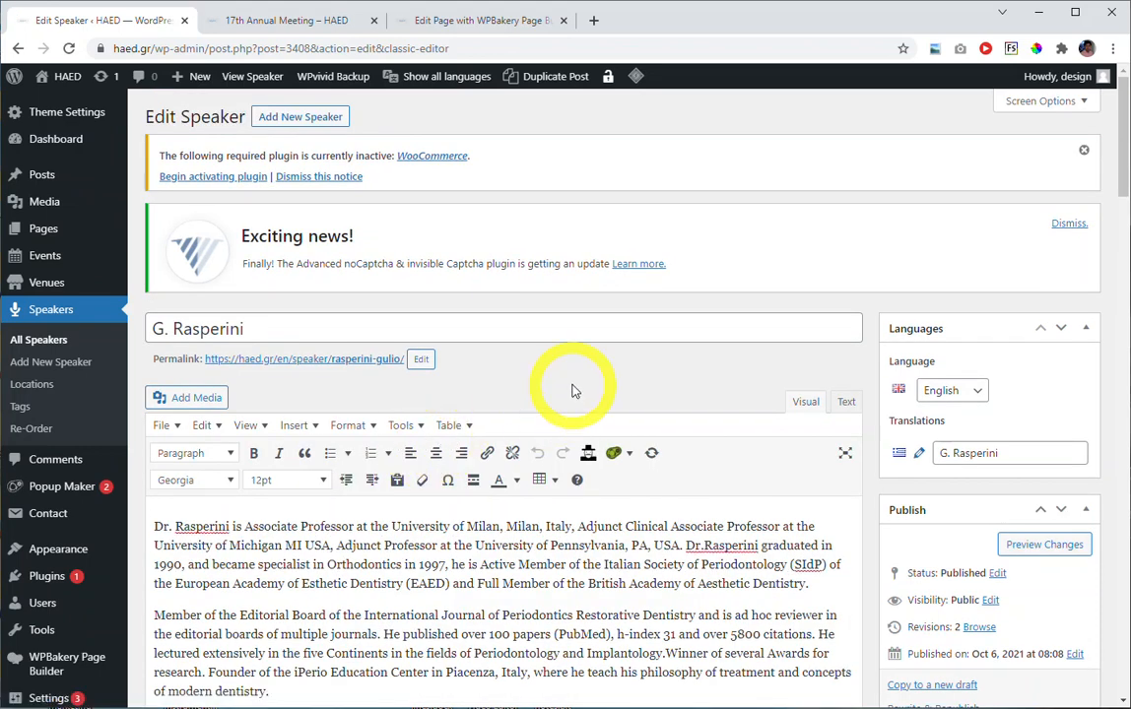
# Insert the missing space between "Implantology." and "Winner" in the speaker's biography and update the entry.
pyautogui.scroll(-2, 572, 390)
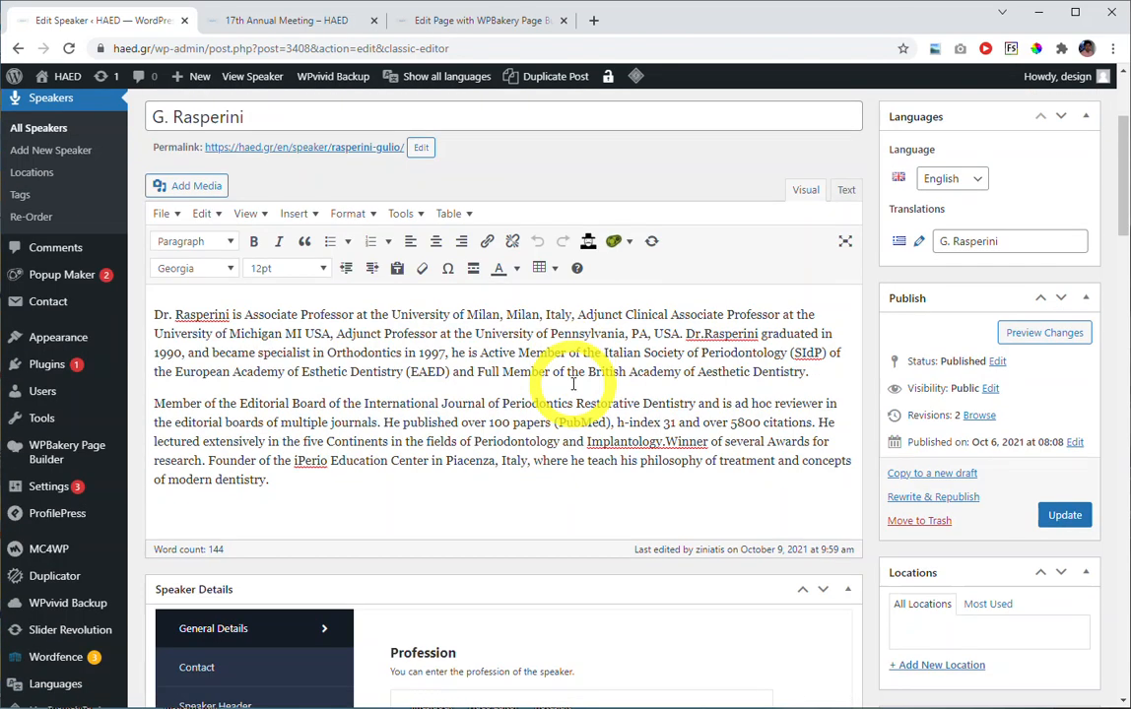
pyautogui.scroll(1, 572, 384)
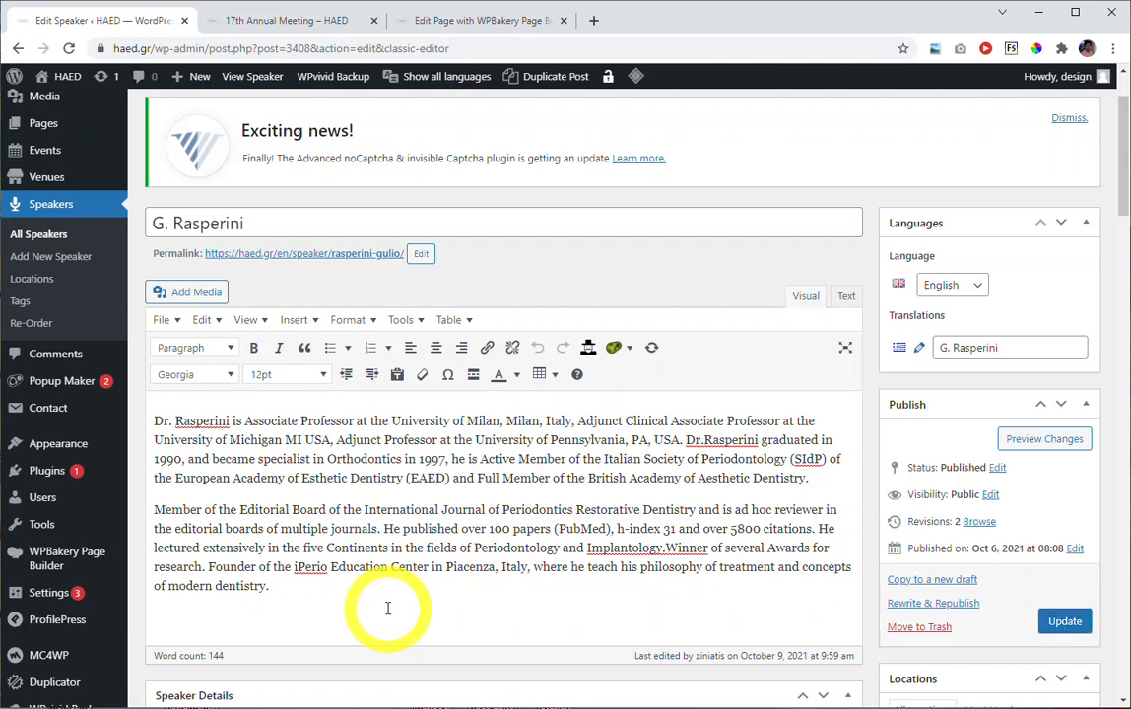
pyautogui.scroll(2, 787, 498)
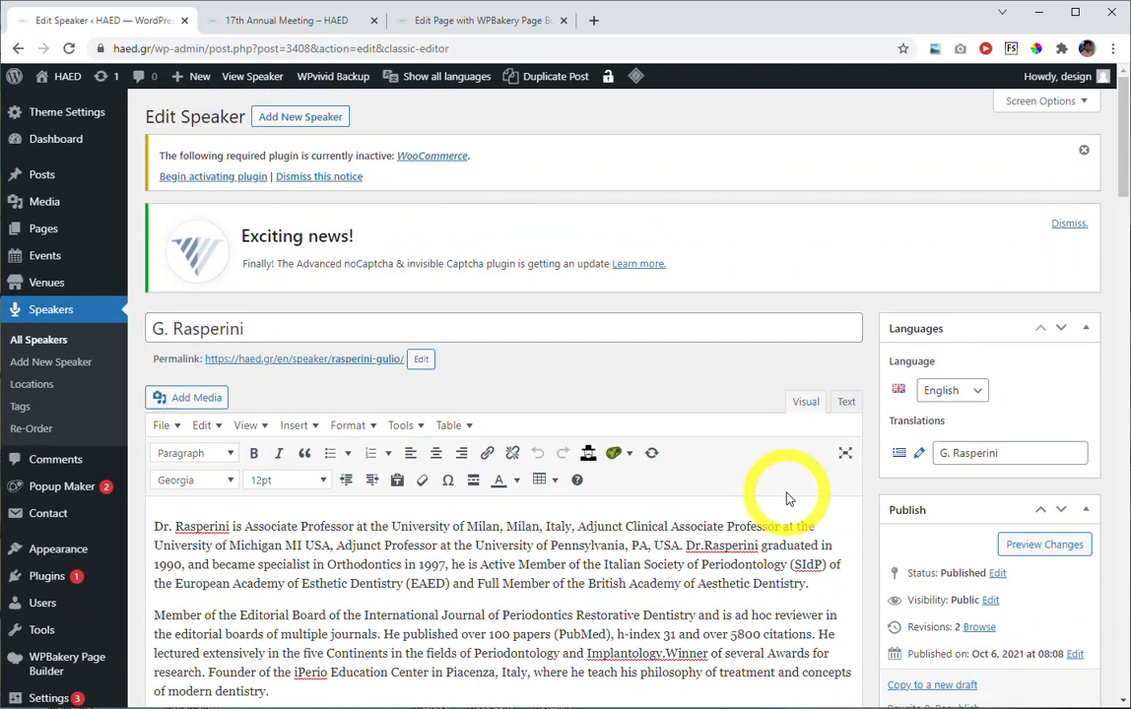
pyautogui.scroll(-4, 773, 492)
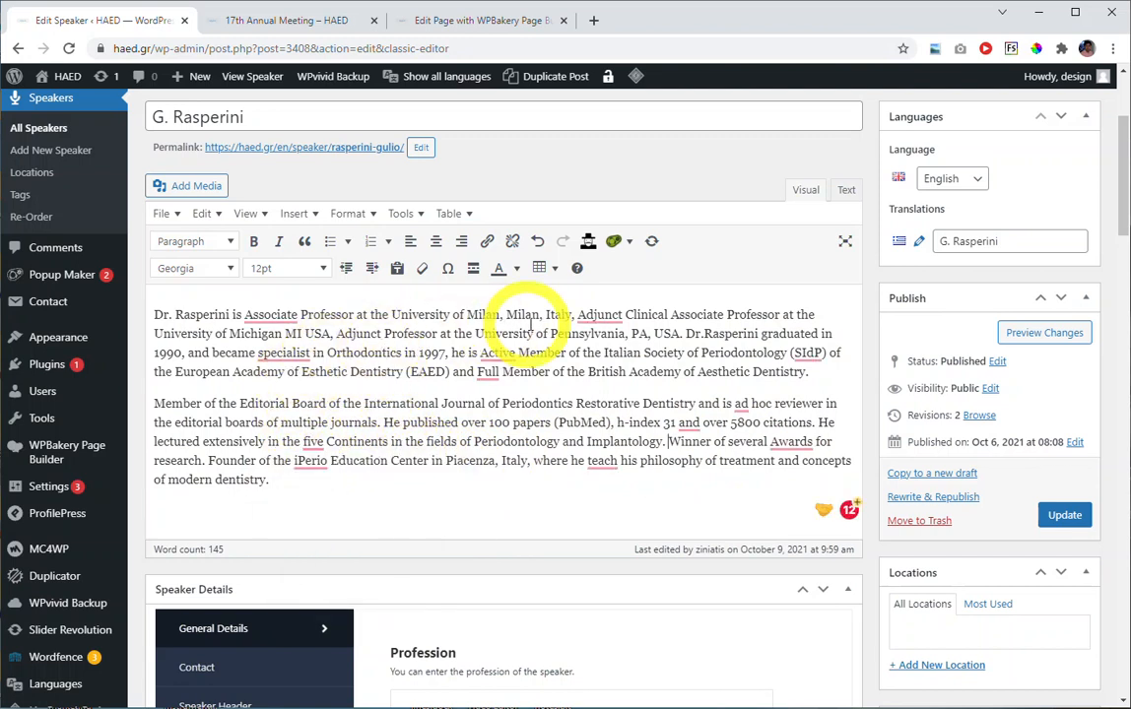
pyautogui.click(1062, 515)
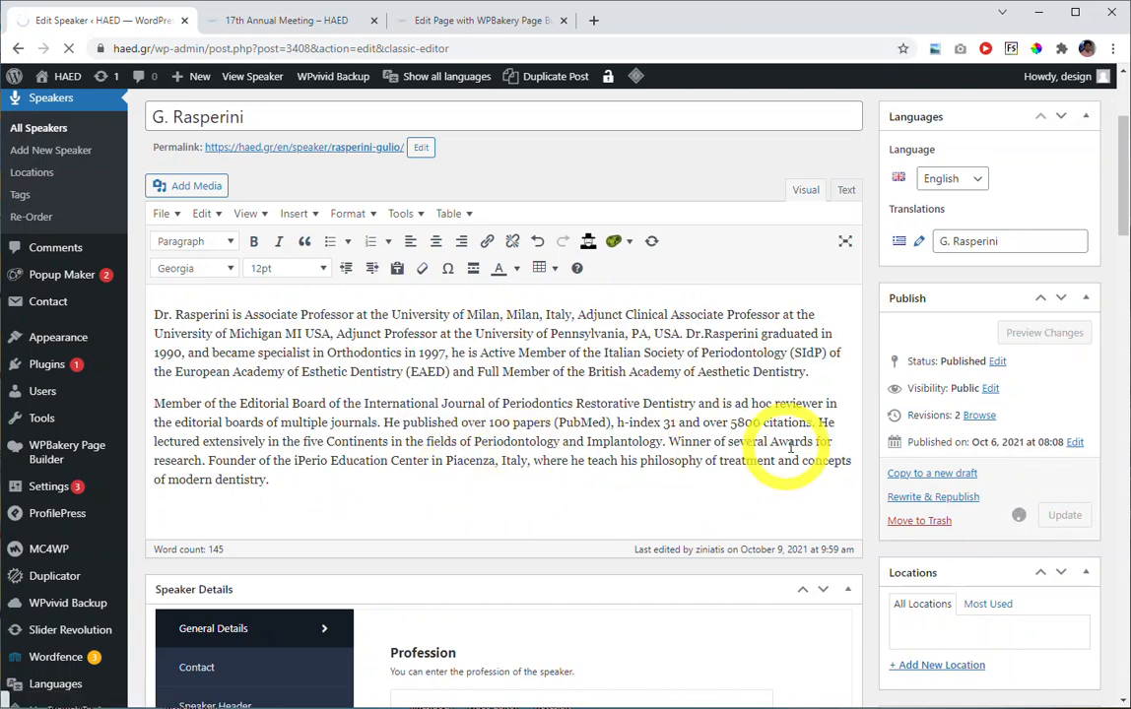
pyautogui.scroll(-2, 802, 453)
pyautogui.scroll(5, 842, 357)
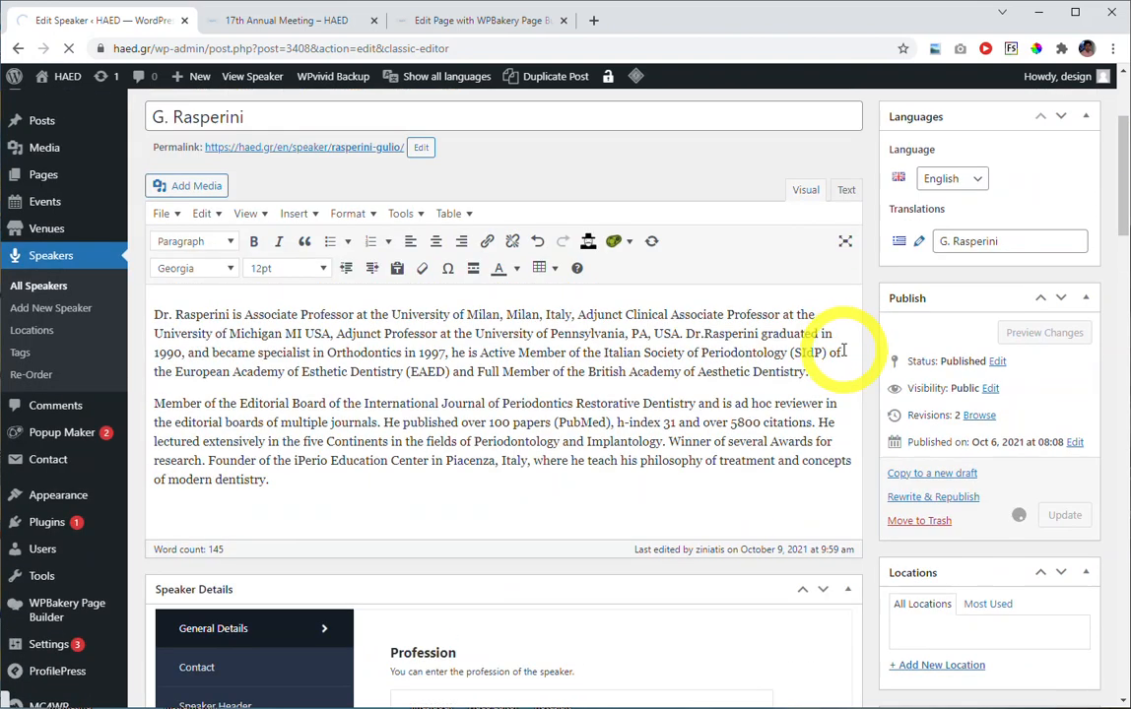
pyautogui.scroll(-3, 812, 361)
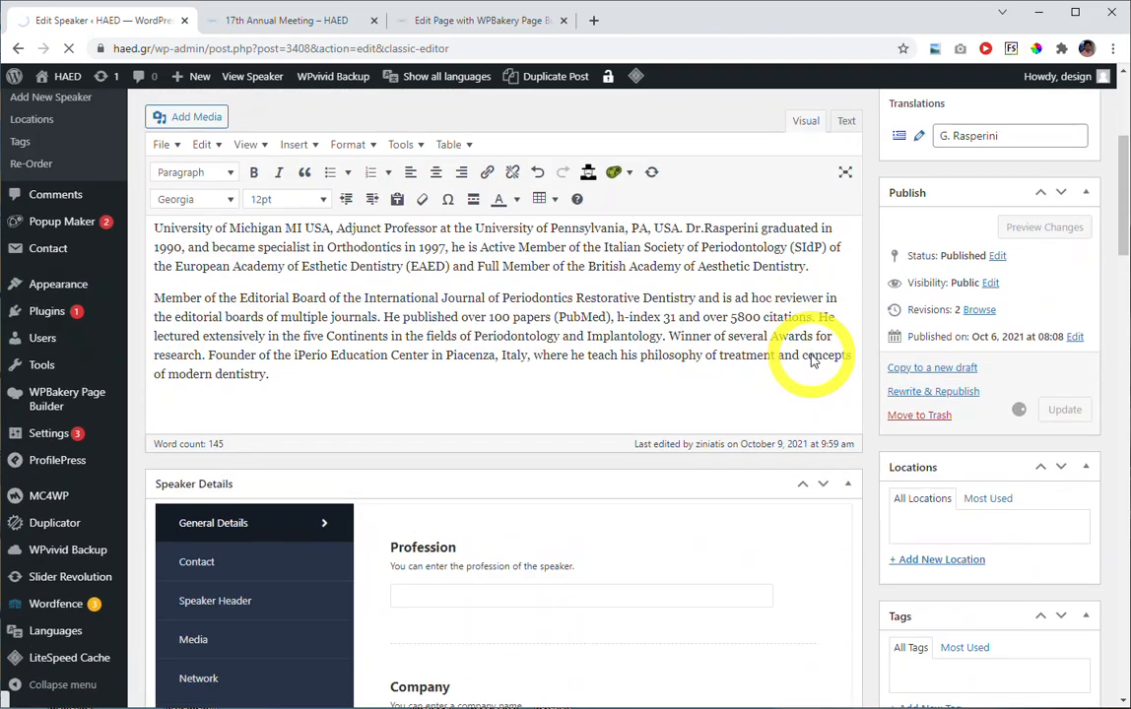
pyautogui.scroll(3, 811, 360)
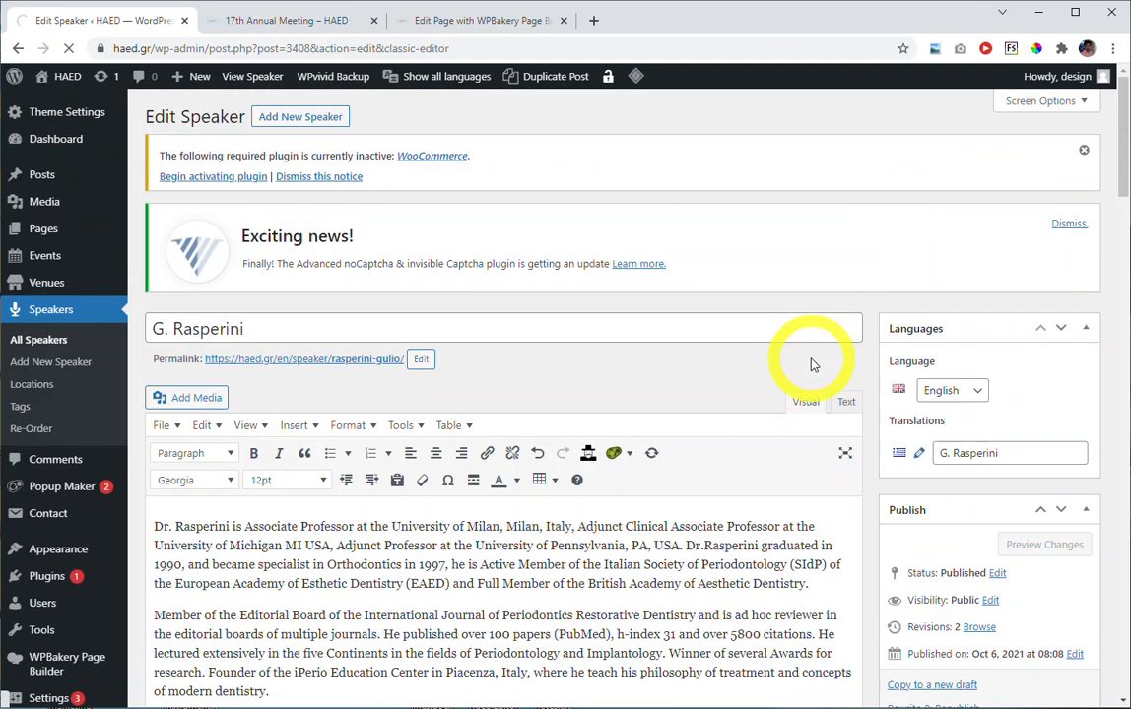
pyautogui.scroll(-1, 802, 383)
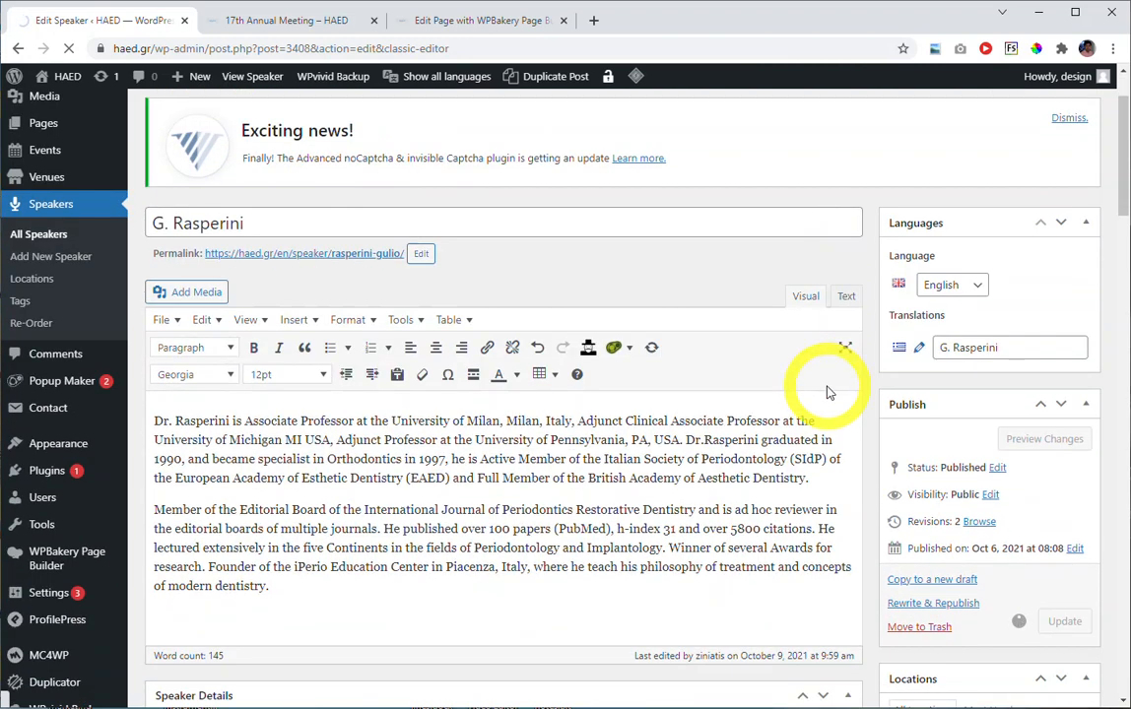
pyautogui.scroll(-5, 827, 391)
pyautogui.scroll(-1, 848, 396)
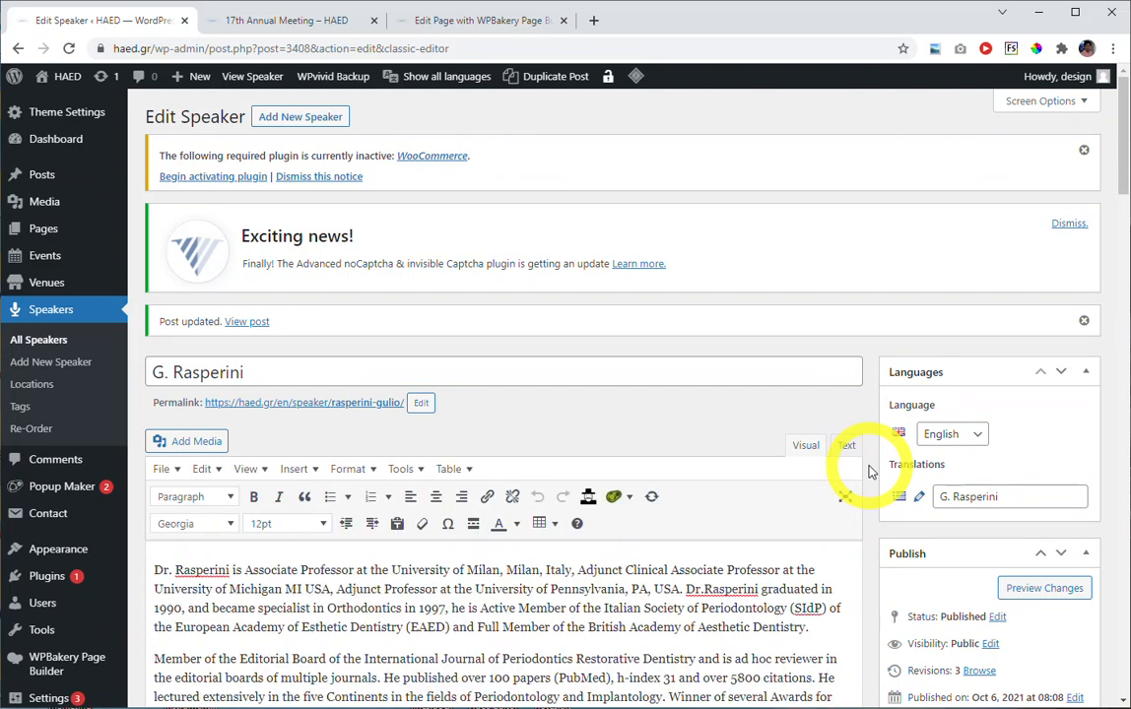
# Look through the updated speaker entry's biography, Speaker Details fields and featured image.
pyautogui.scroll(-3, 869, 472)
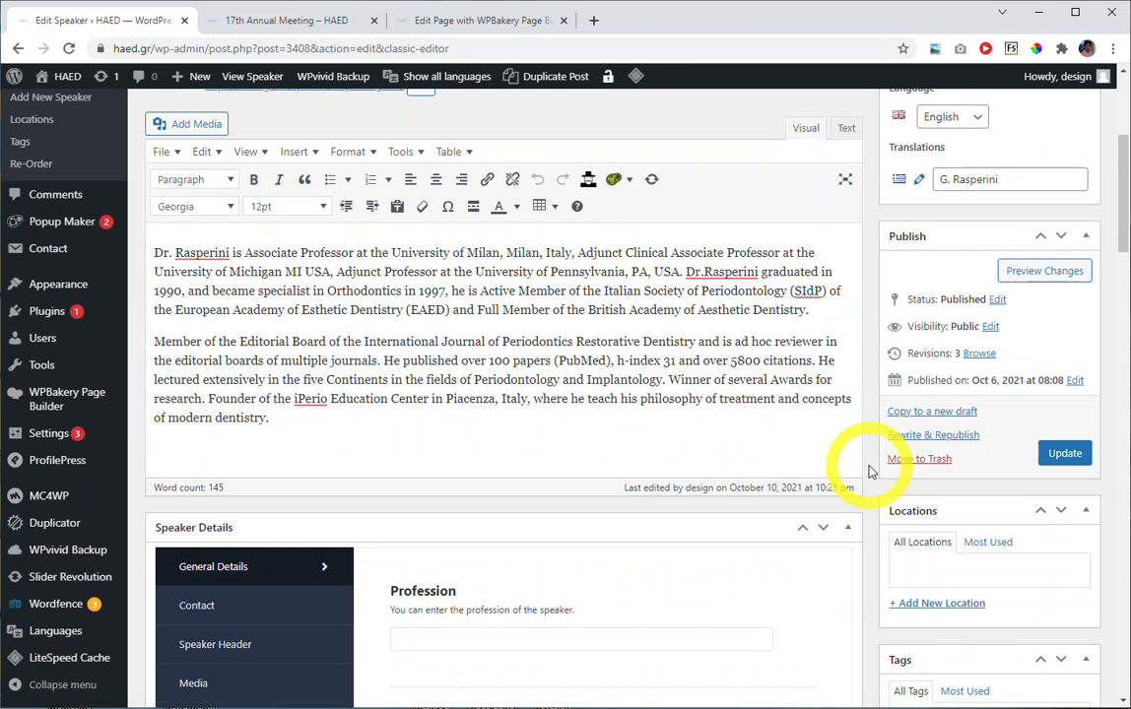
pyautogui.scroll(-4, 870, 472)
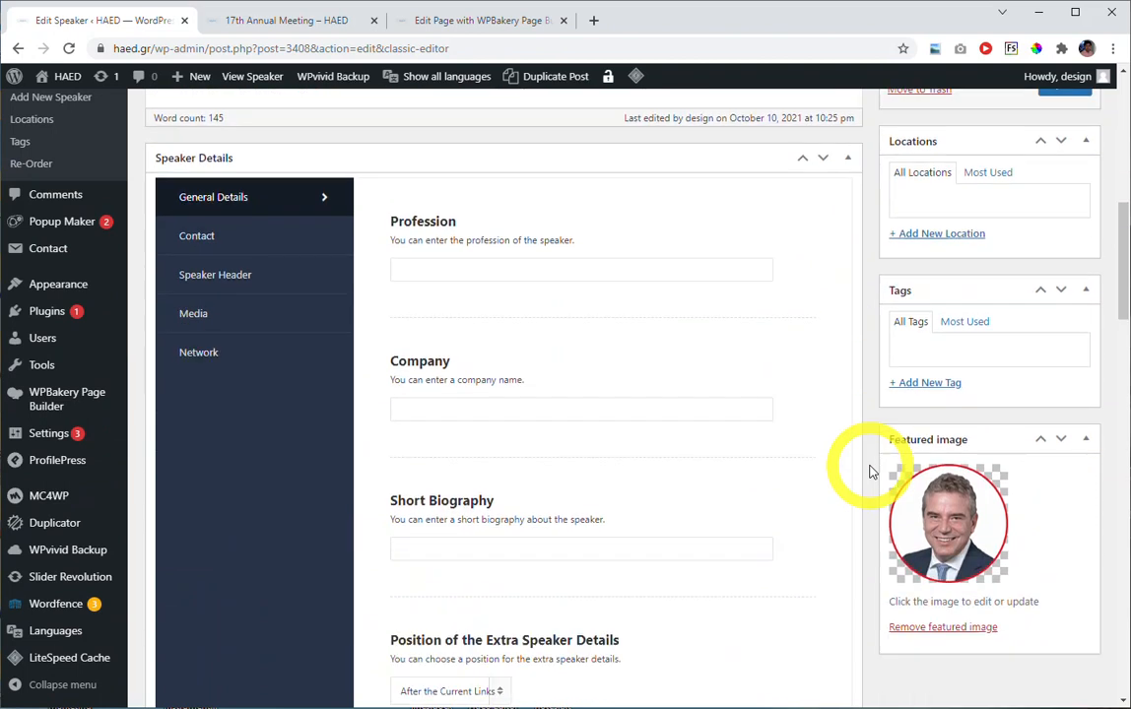
pyautogui.scroll(-3, 870, 472)
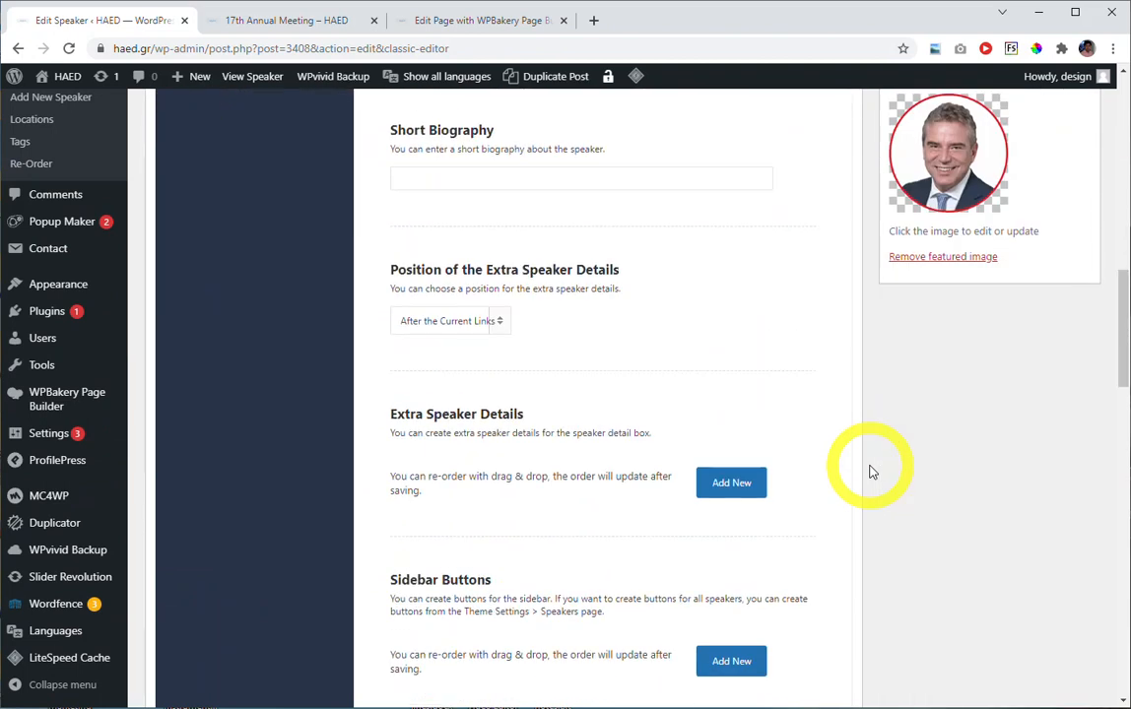
pyautogui.scroll(2, 870, 471)
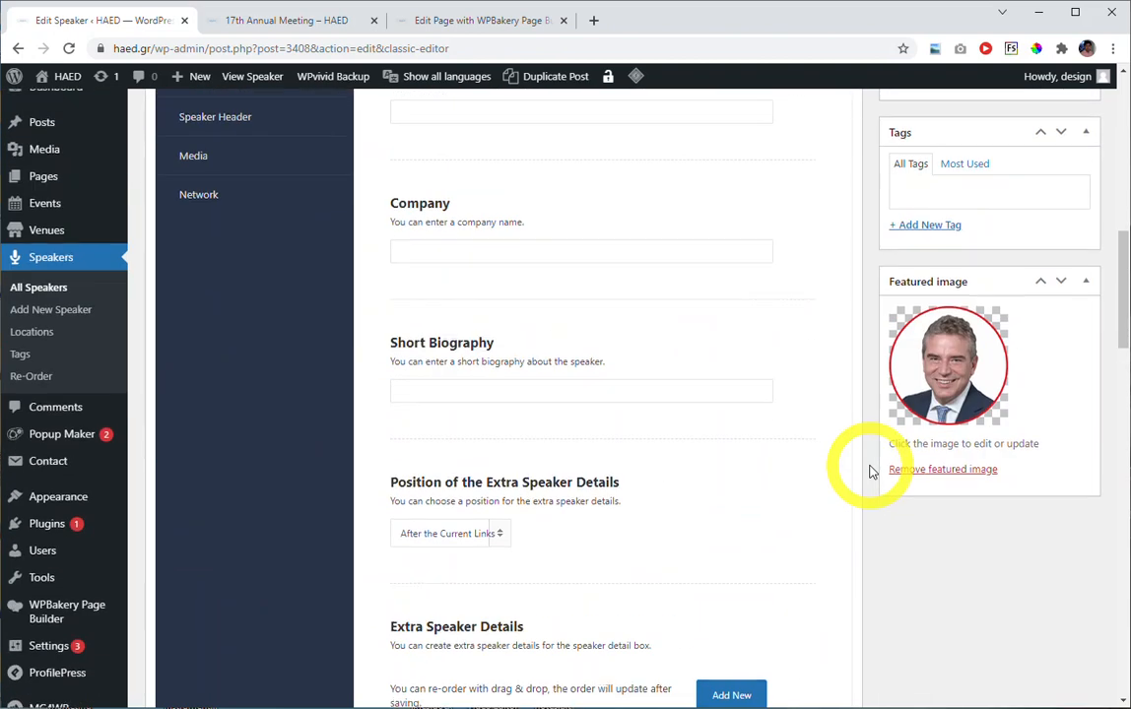
pyautogui.scroll(1, 869, 472)
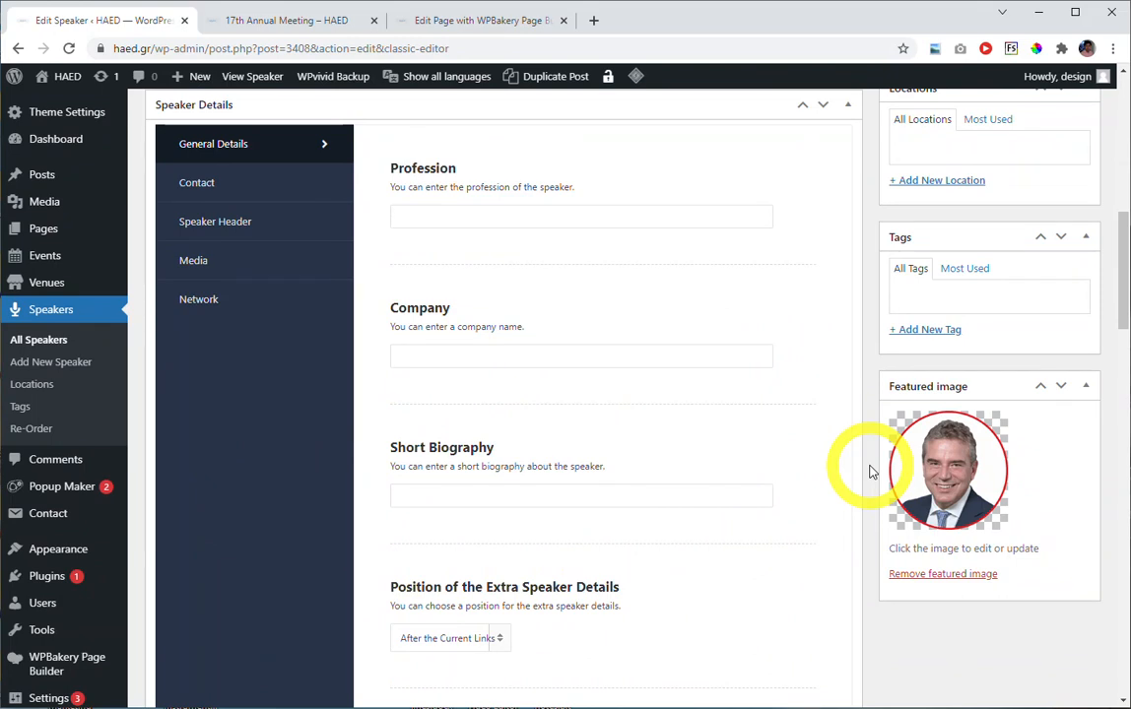
pyautogui.scroll(4, 870, 472)
pyautogui.scroll(4, 870, 472)
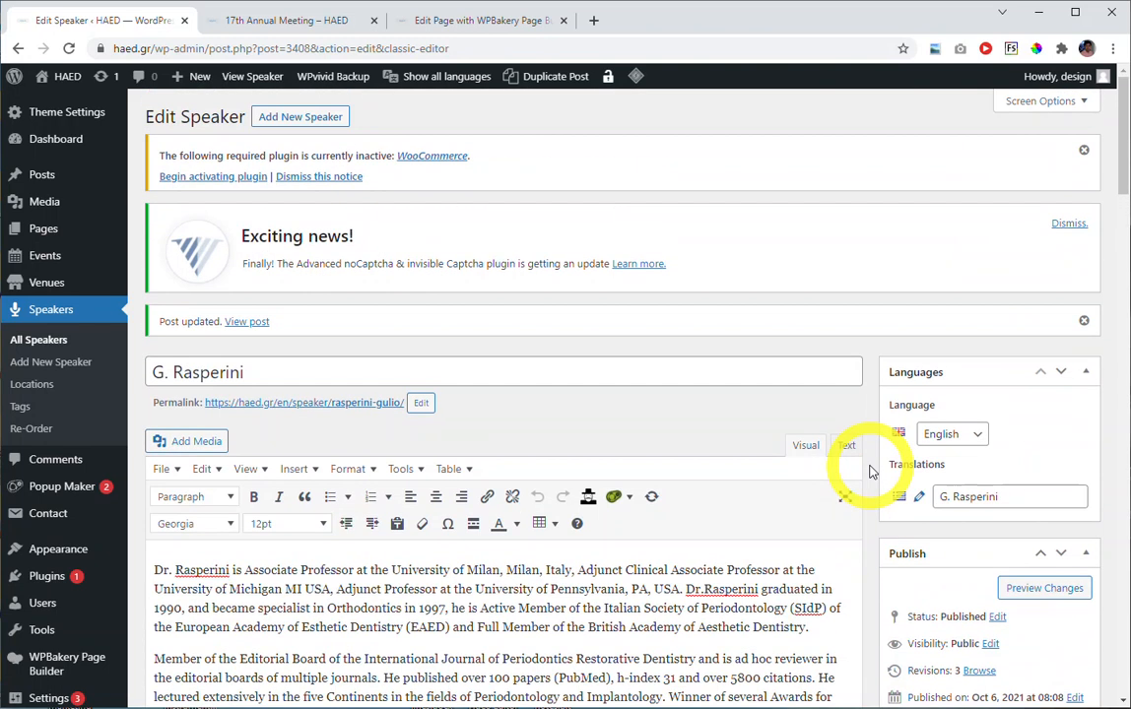
# Switch to the live 17th Annual Meeting page and examine the two-day schedule in its Program section.
pyautogui.click(279, 28)
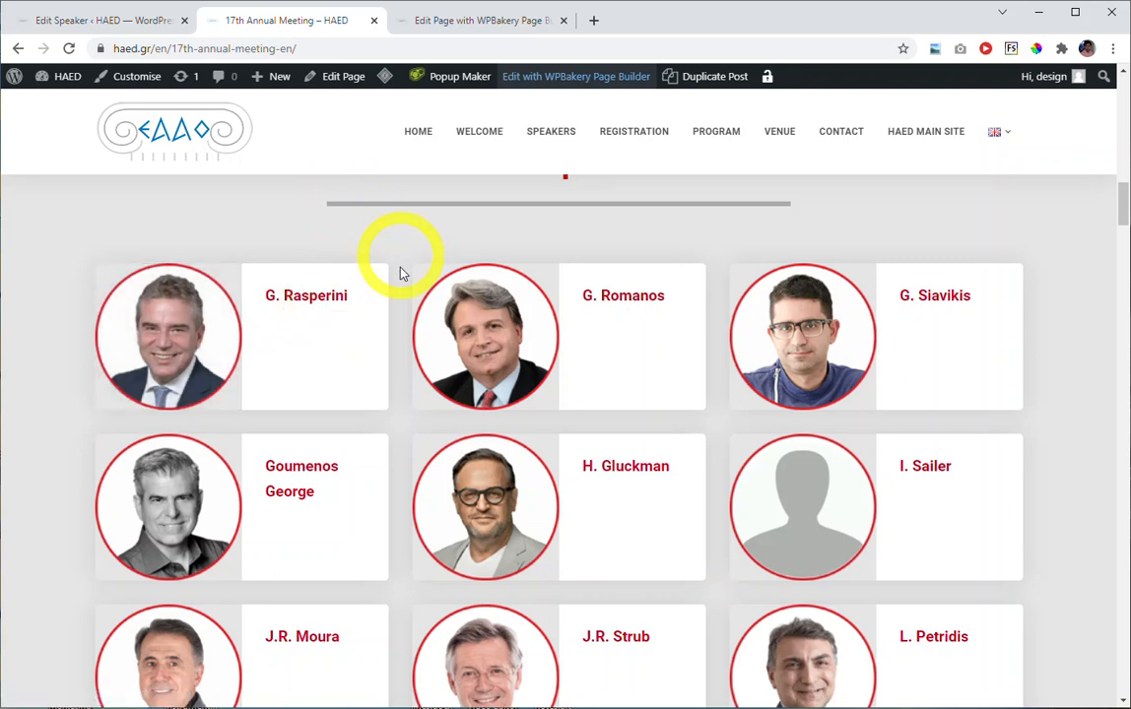
pyautogui.scroll(-8, 404, 314)
pyautogui.scroll(-5, 399, 358)
pyautogui.scroll(-1, 399, 374)
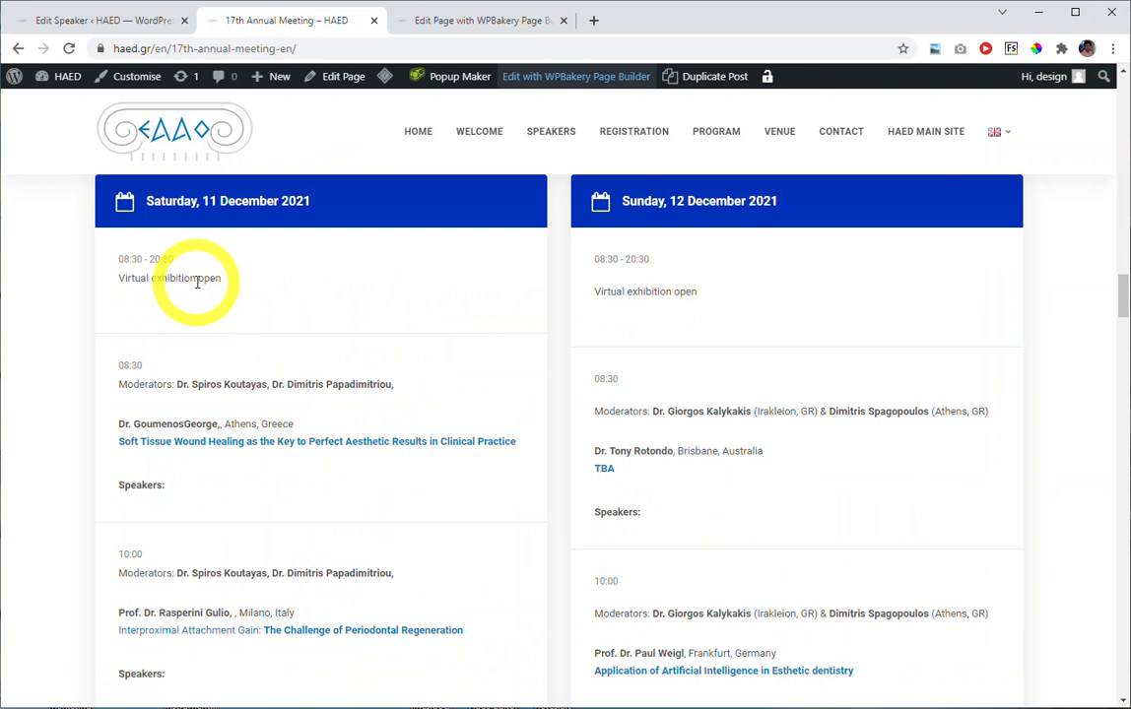
pyautogui.scroll(2, 328, 309)
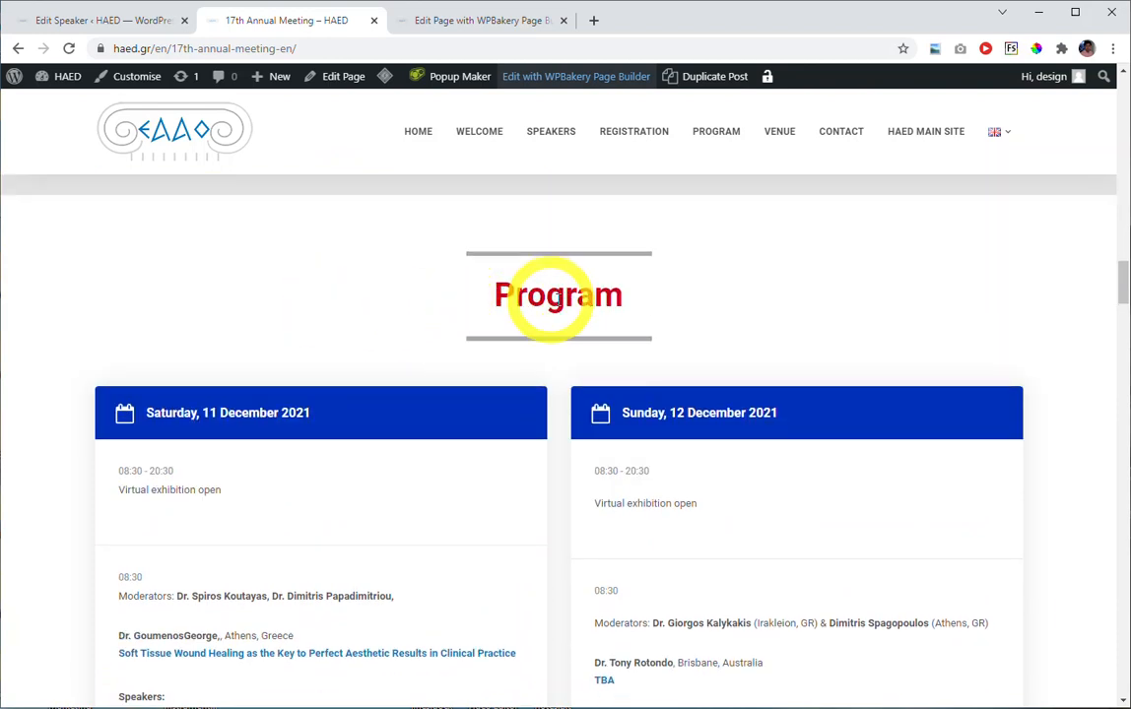
pyautogui.scroll(-3, 555, 325)
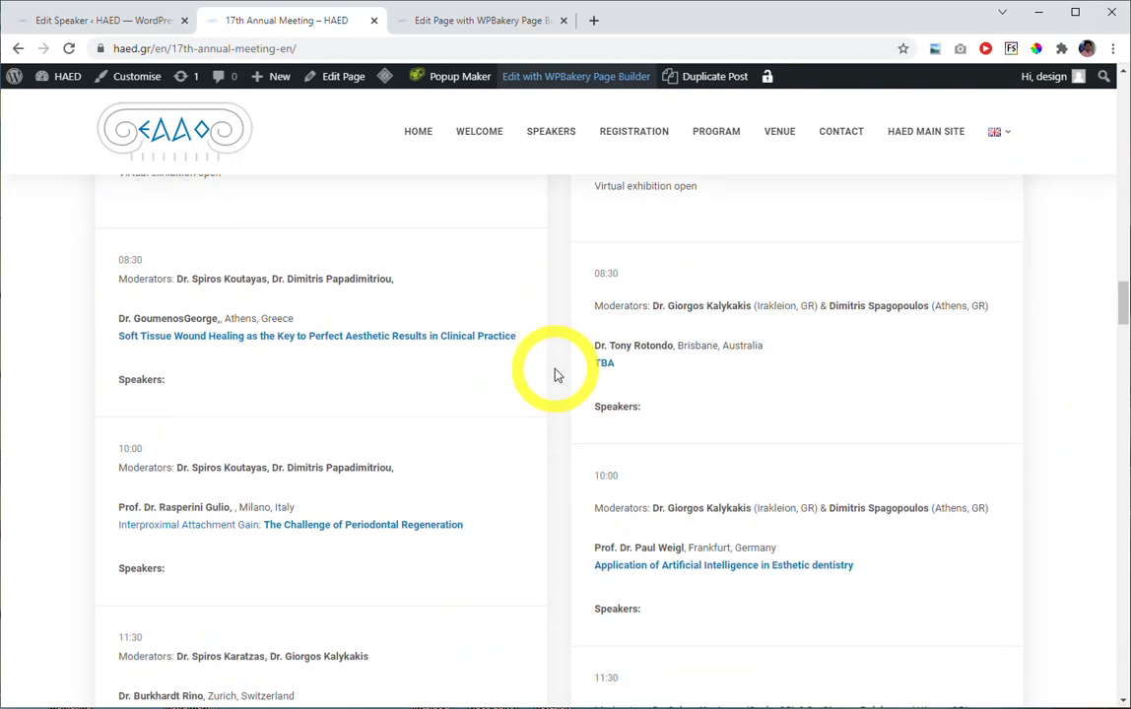
pyautogui.scroll(-3, 554, 374)
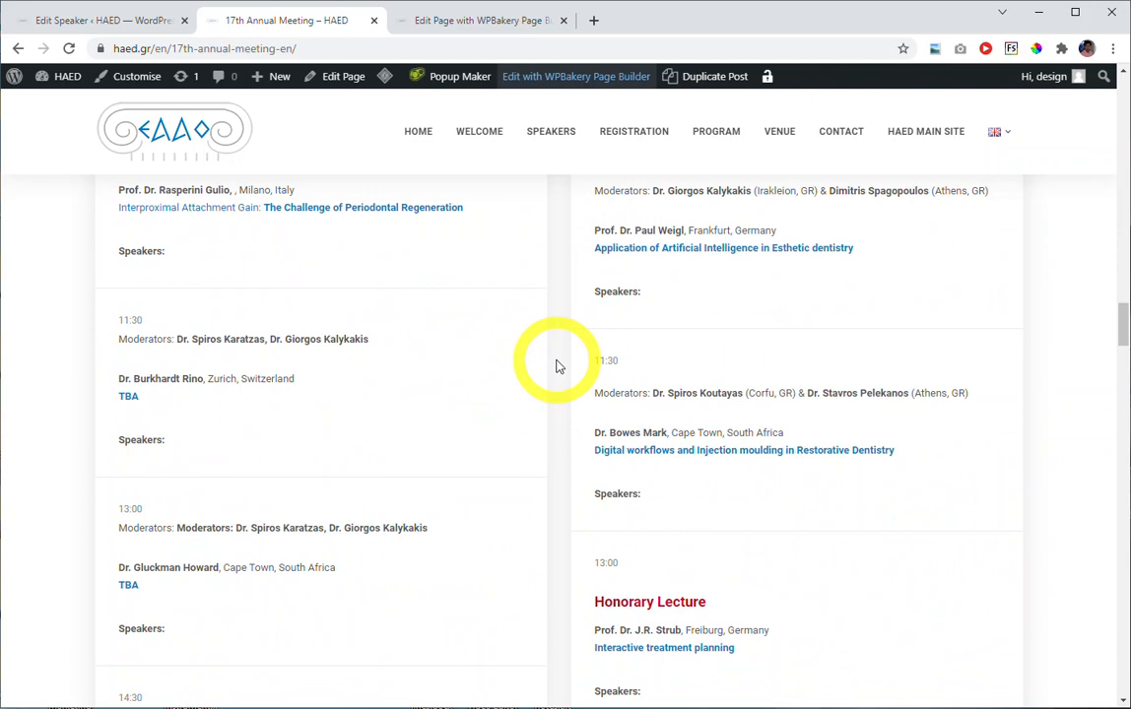
pyautogui.scroll(6, 556, 367)
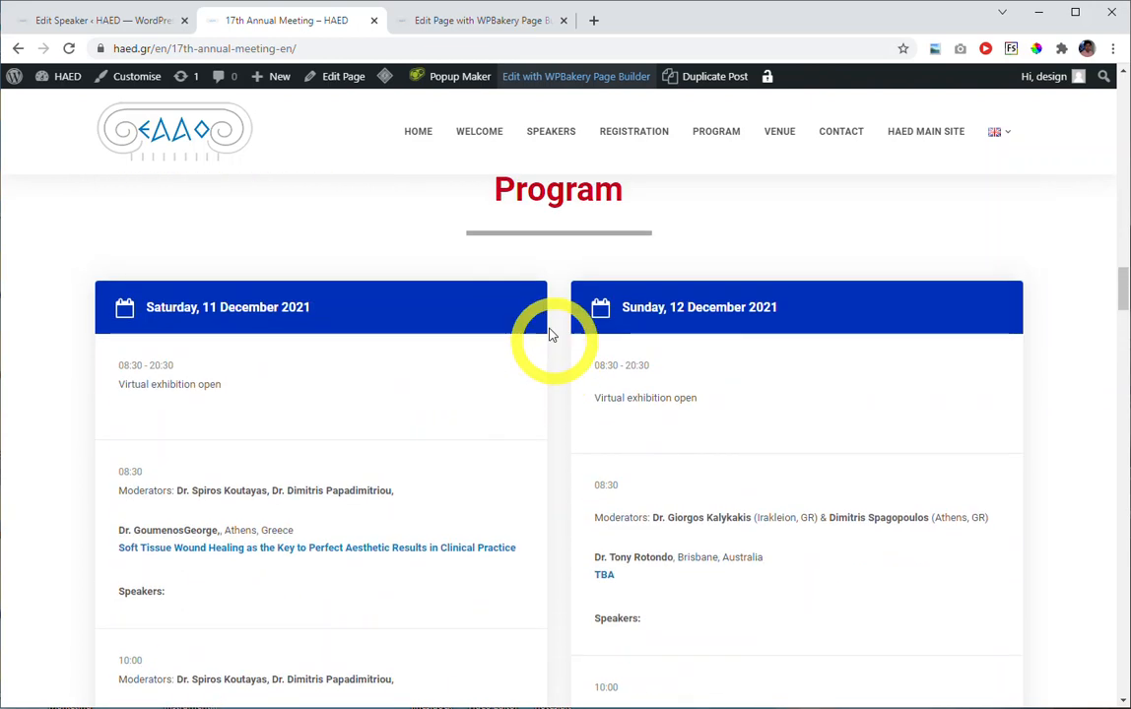
# In the page builder, check the event ID and content type of the Program section's Get an Event Content element, then close its settings.
pyautogui.click(450, 21)
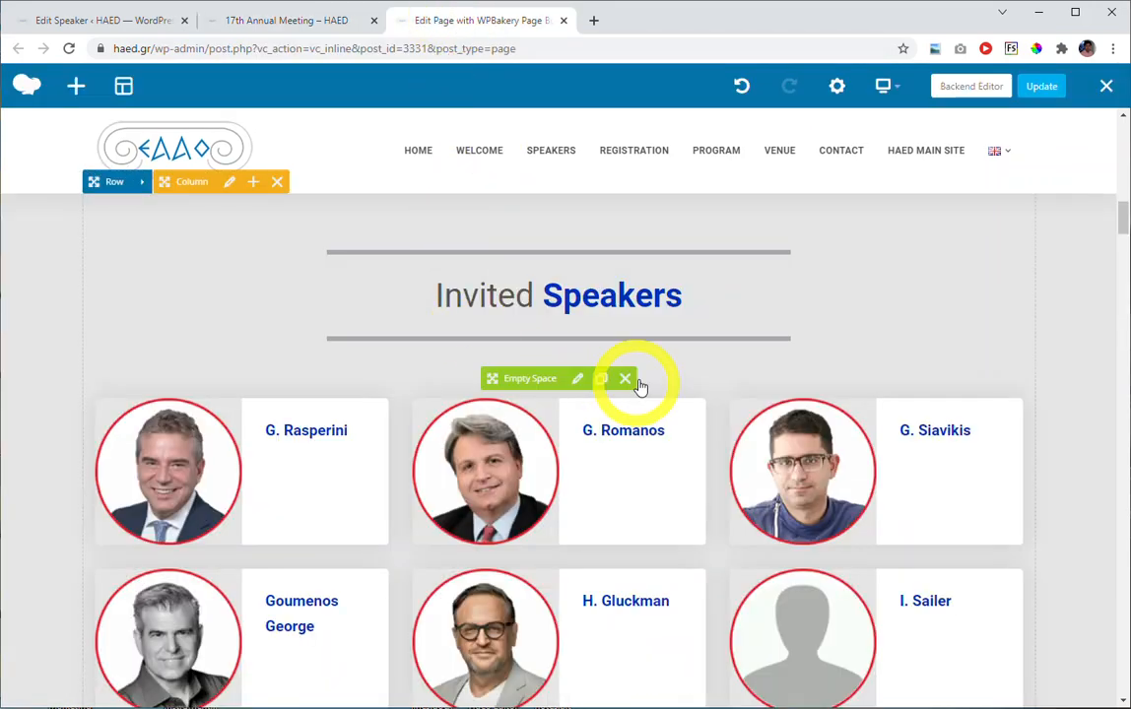
pyautogui.scroll(-12, 620, 395)
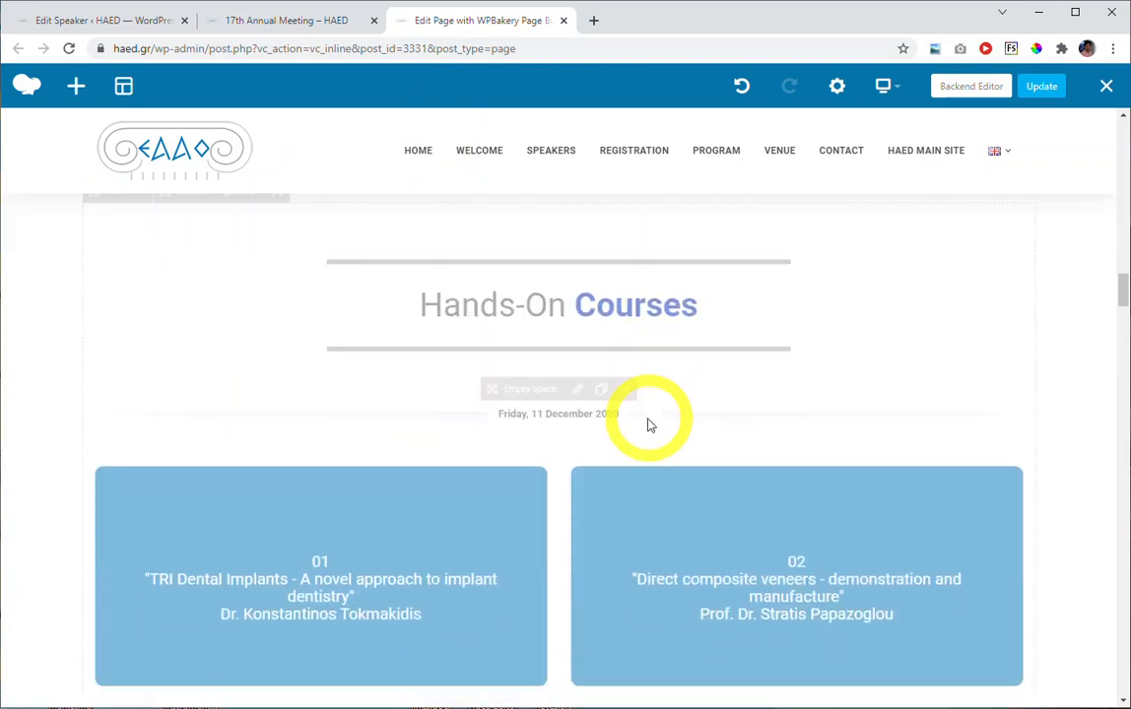
pyautogui.scroll(-15, 648, 425)
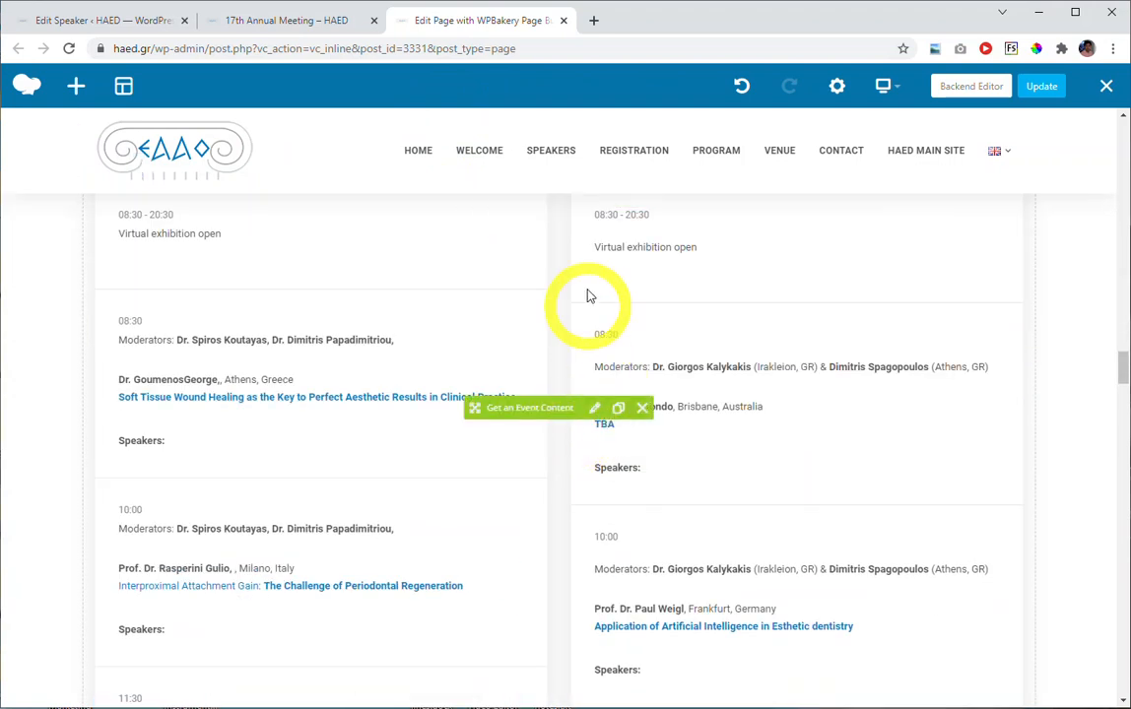
pyautogui.click(594, 410)
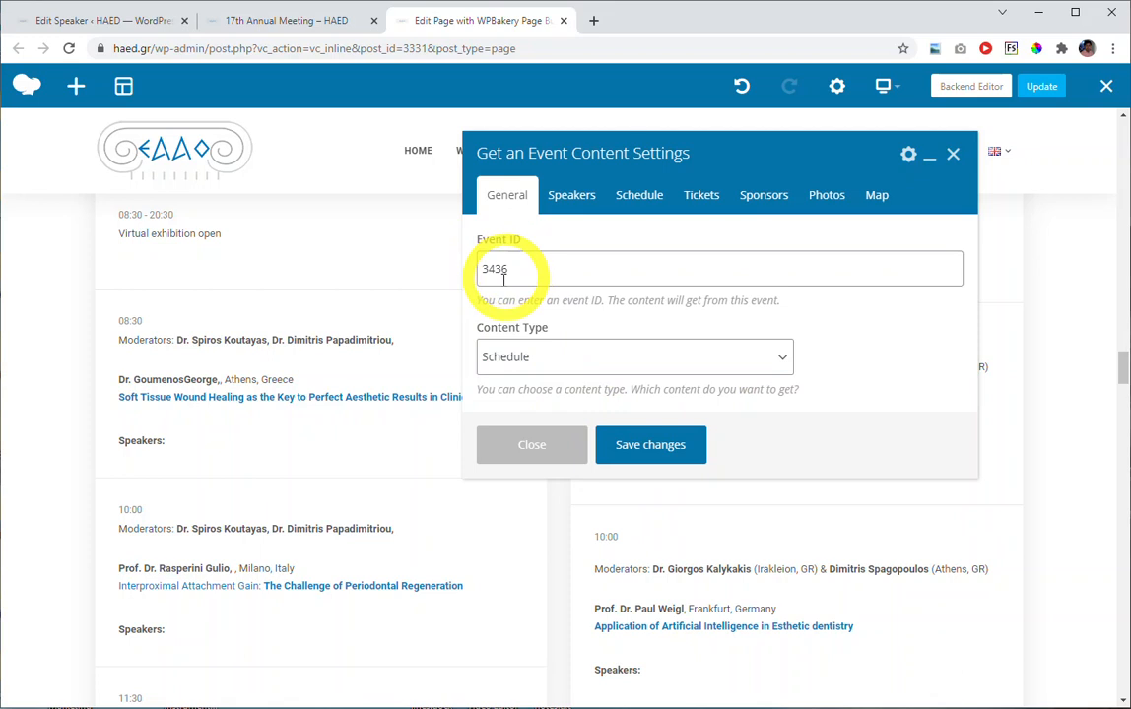
pyautogui.click(542, 444)
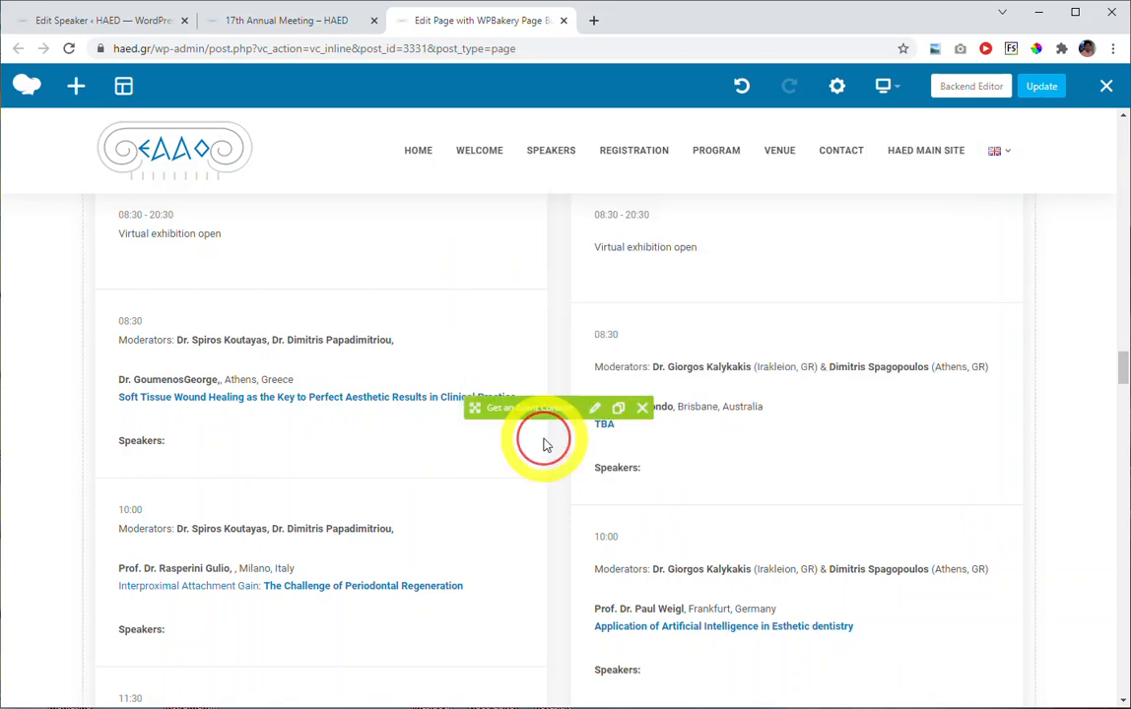
# Switch back to the WordPress dashboard and open the list of all events.
pyautogui.click(121, 33)
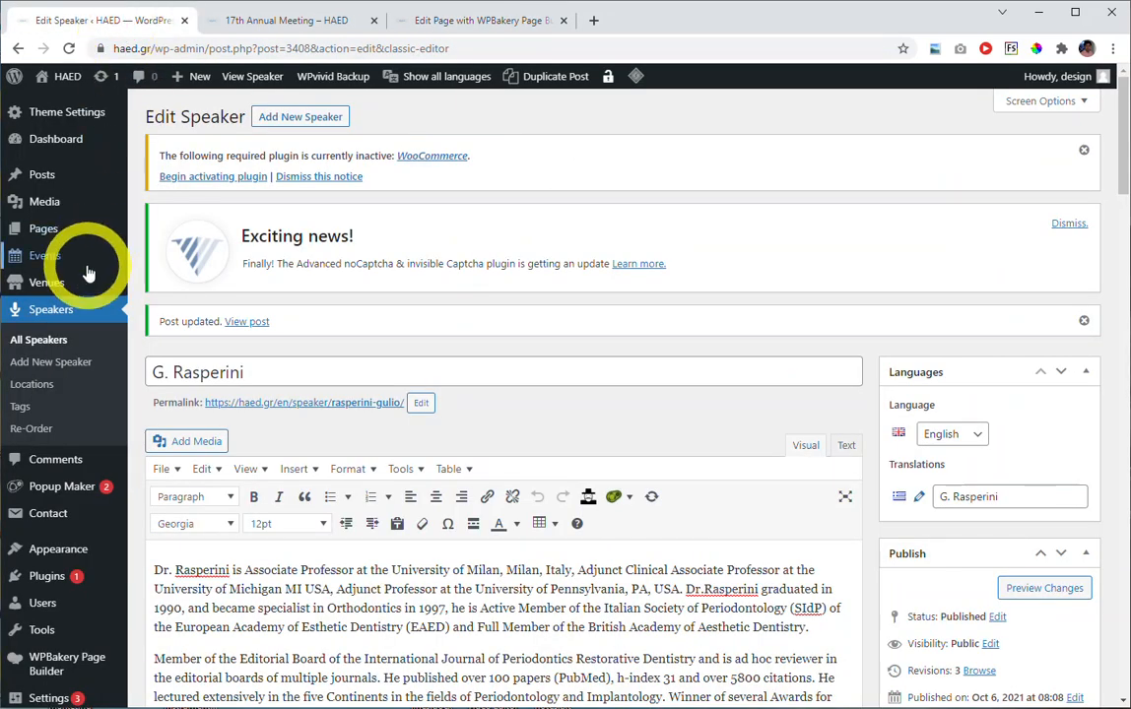
pyautogui.moveTo(43, 260)
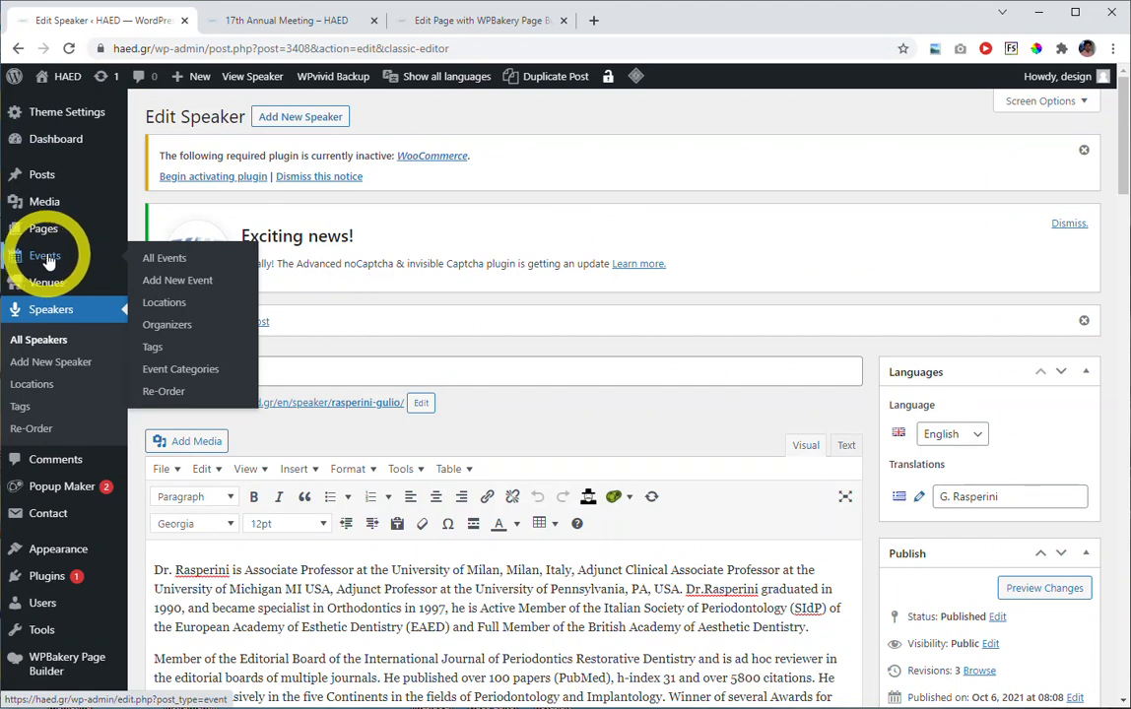
pyautogui.click(98, 264)
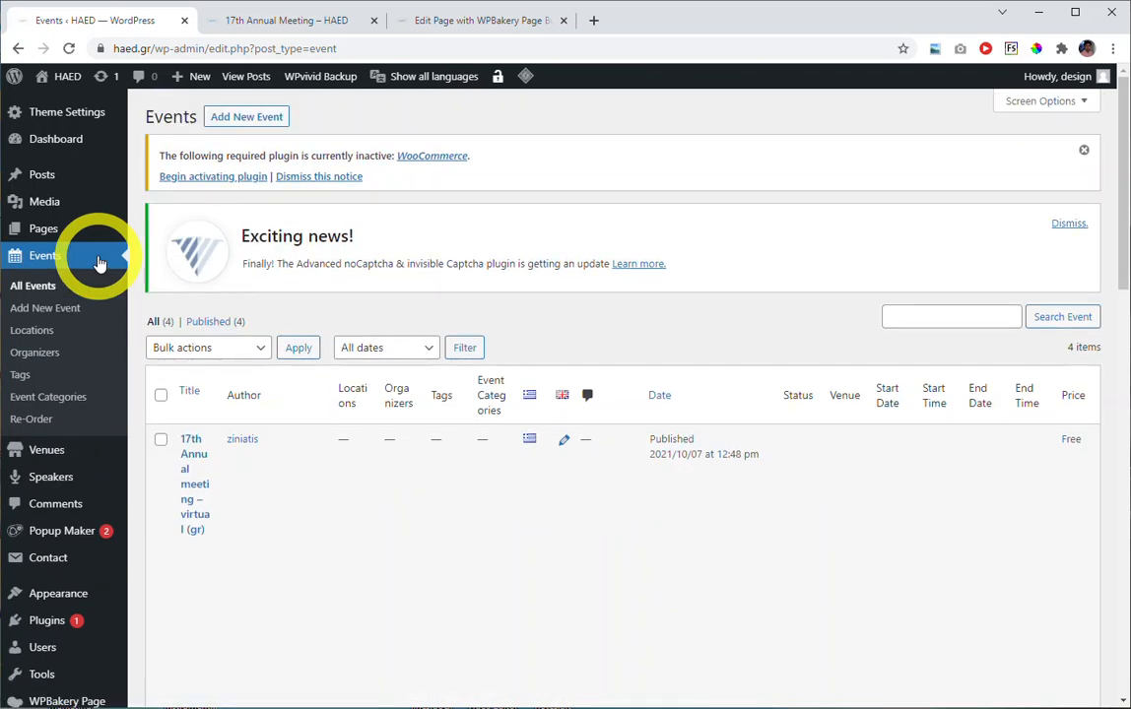
# Find the English "17th Annual meeting – virtual" event in the events list and open it for editing.
pyautogui.moveTo(265, 430)
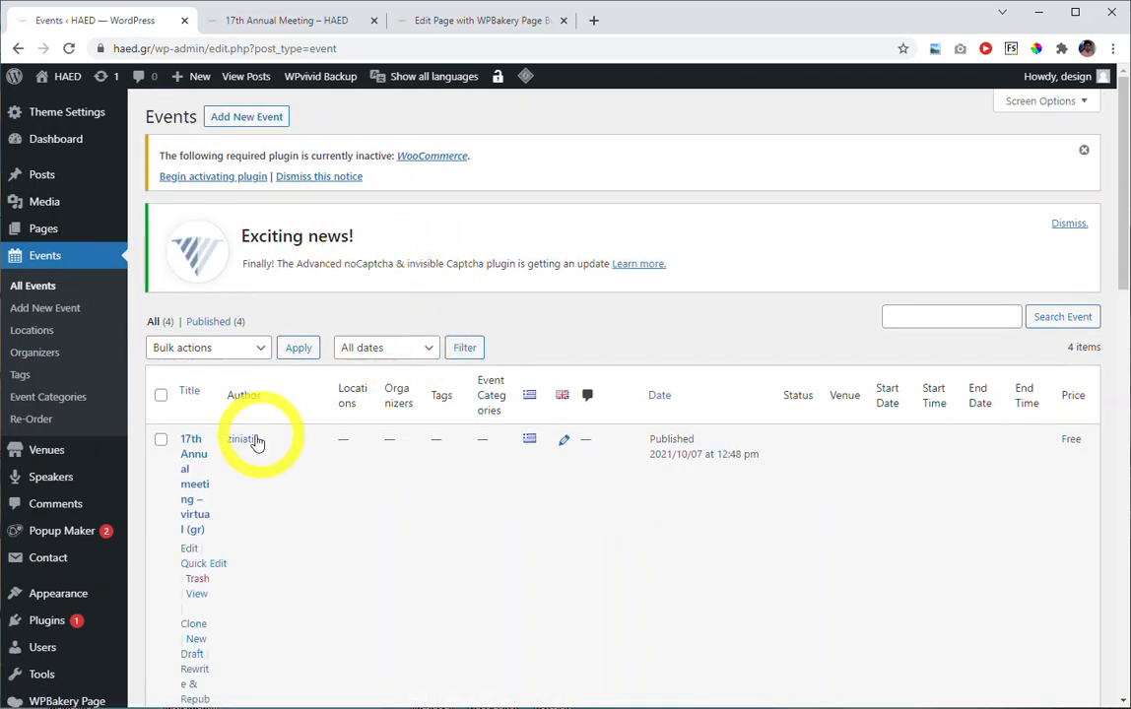
pyautogui.scroll(-3, 472, 328)
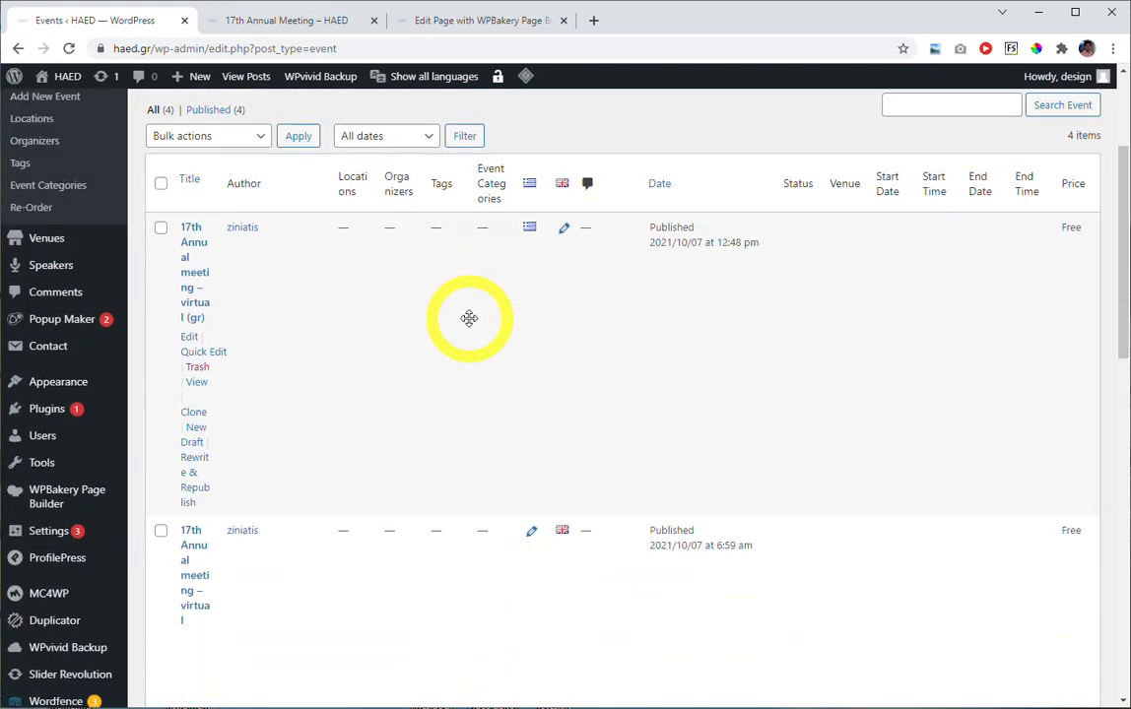
pyautogui.scroll(-2, 462, 322)
pyautogui.scroll(-1, 462, 322)
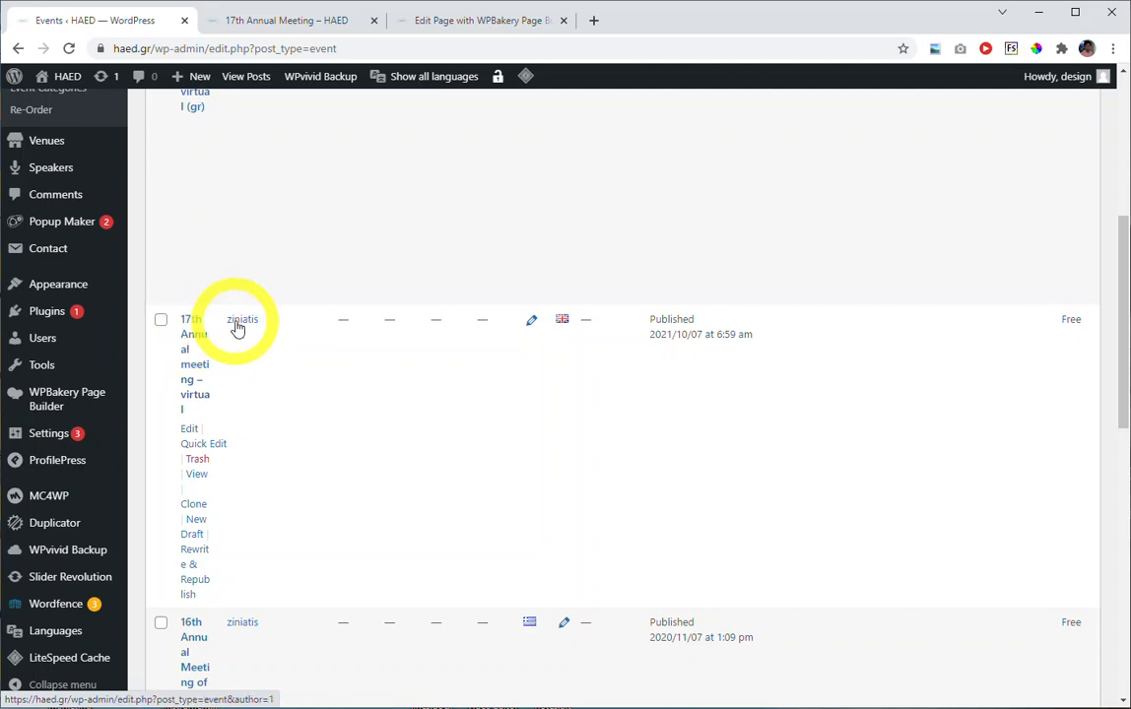
pyautogui.scroll(-1, 322, 329)
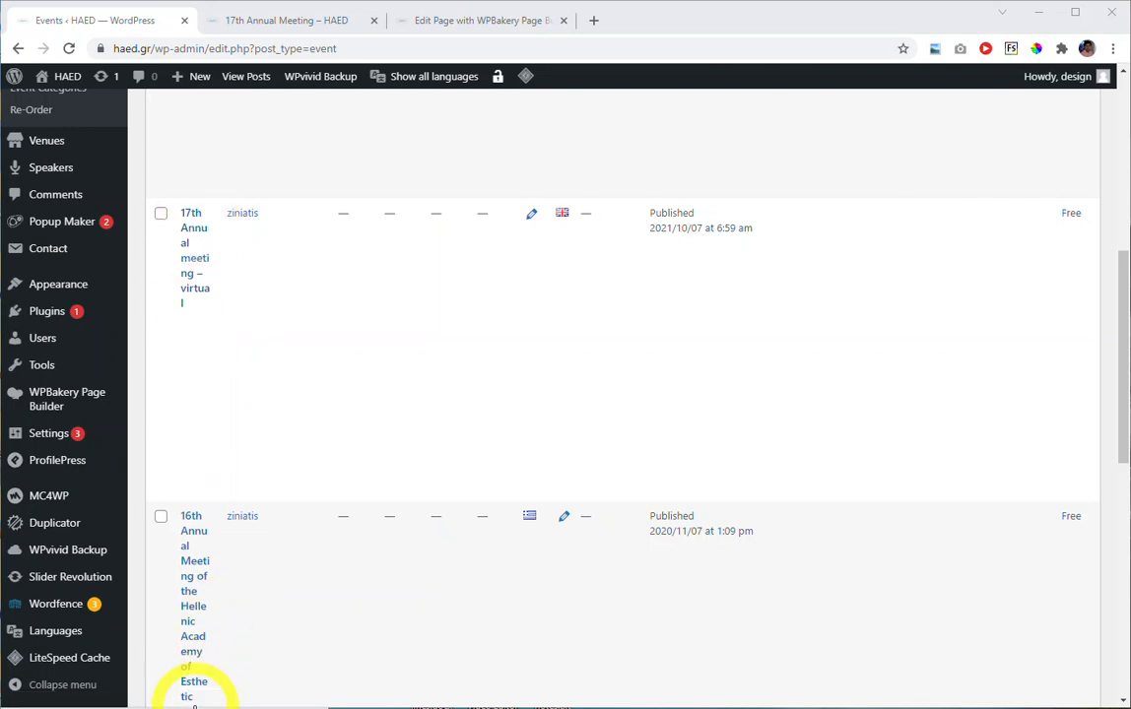
pyautogui.scroll(3, 321, 497)
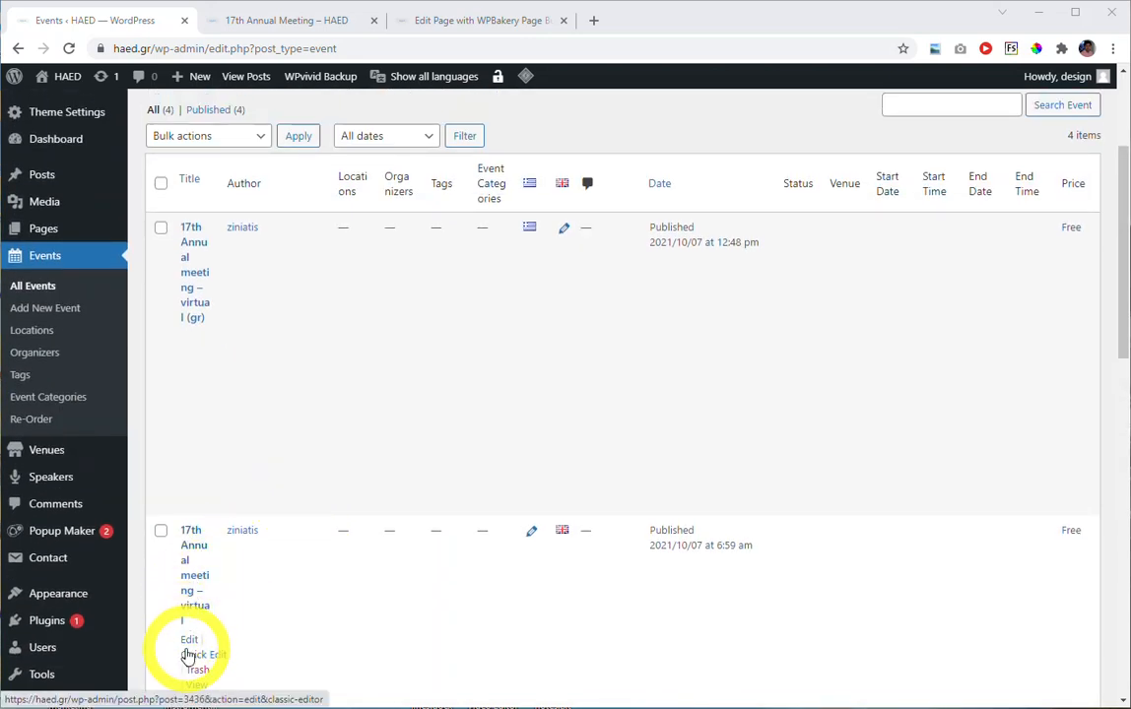
pyautogui.scroll(1, 195, 635)
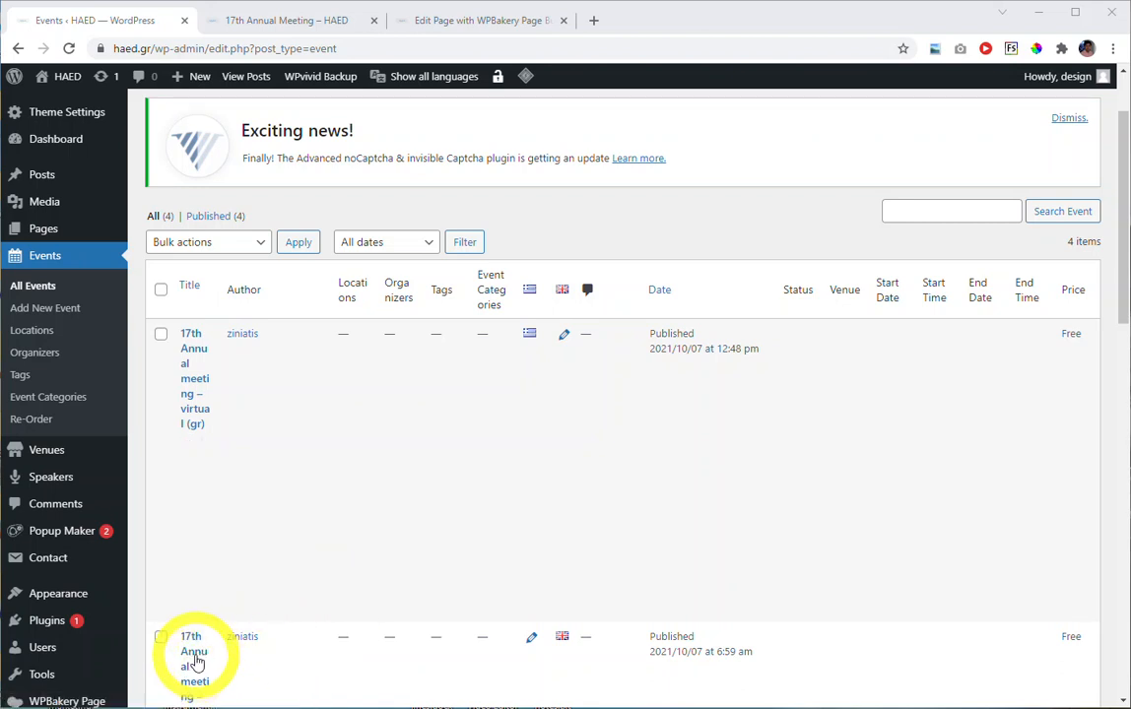
pyautogui.scroll(-4, 195, 663)
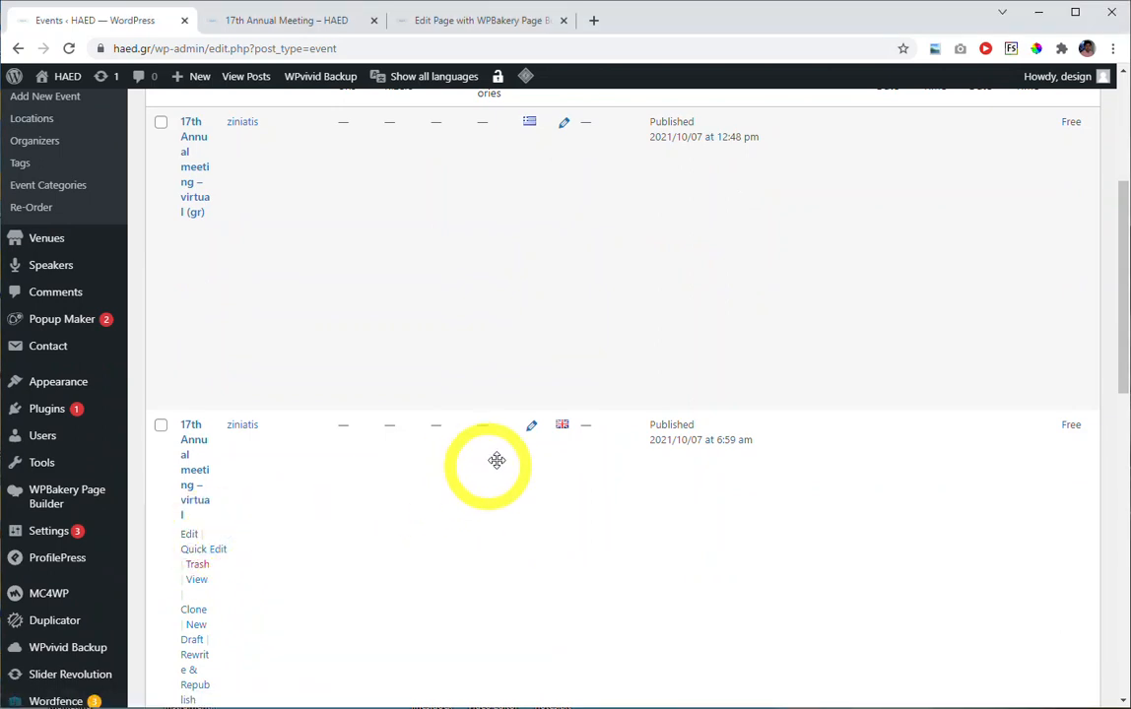
pyautogui.click(190, 462)
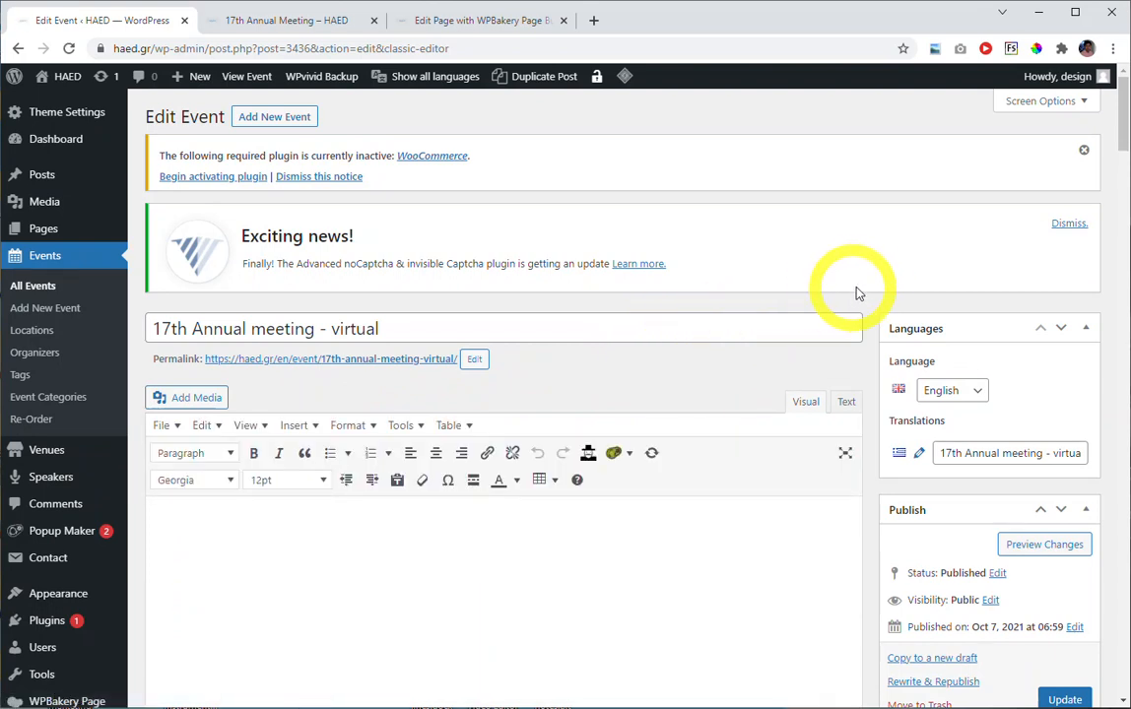
# Open the Schedule settings in the Event Details of the 17th Annual meeting event.
pyautogui.scroll(-1, 877, 319)
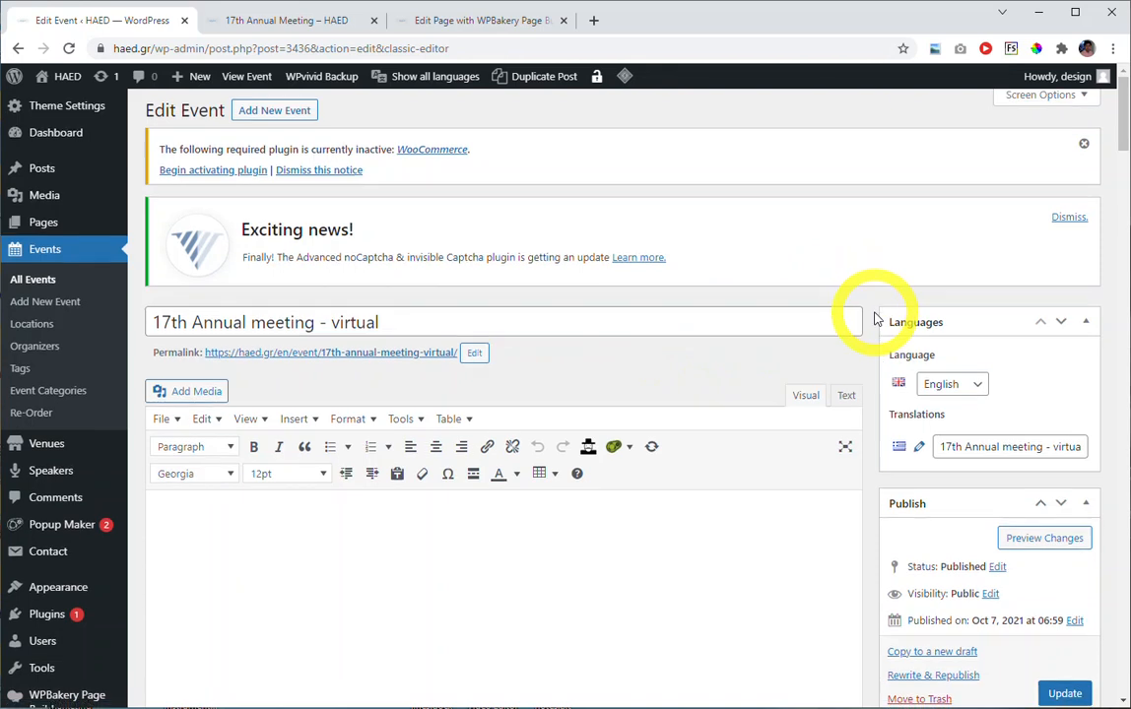
pyautogui.scroll(-2, 877, 319)
pyautogui.scroll(-1, 876, 319)
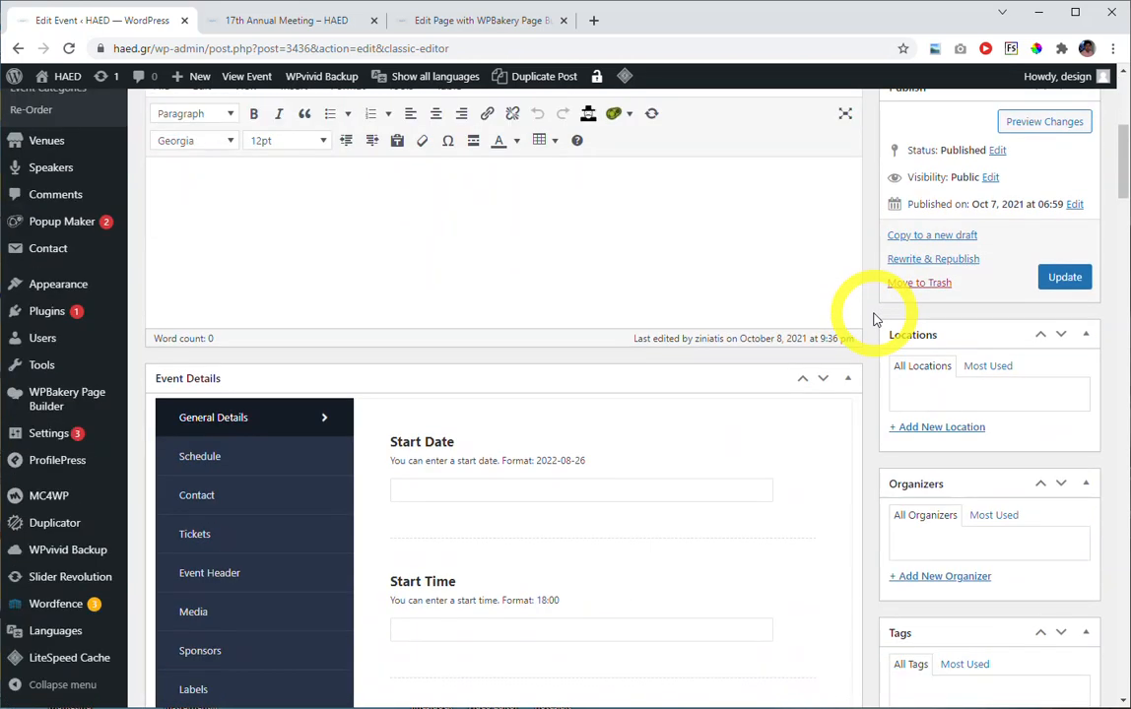
pyautogui.scroll(-1, 872, 321)
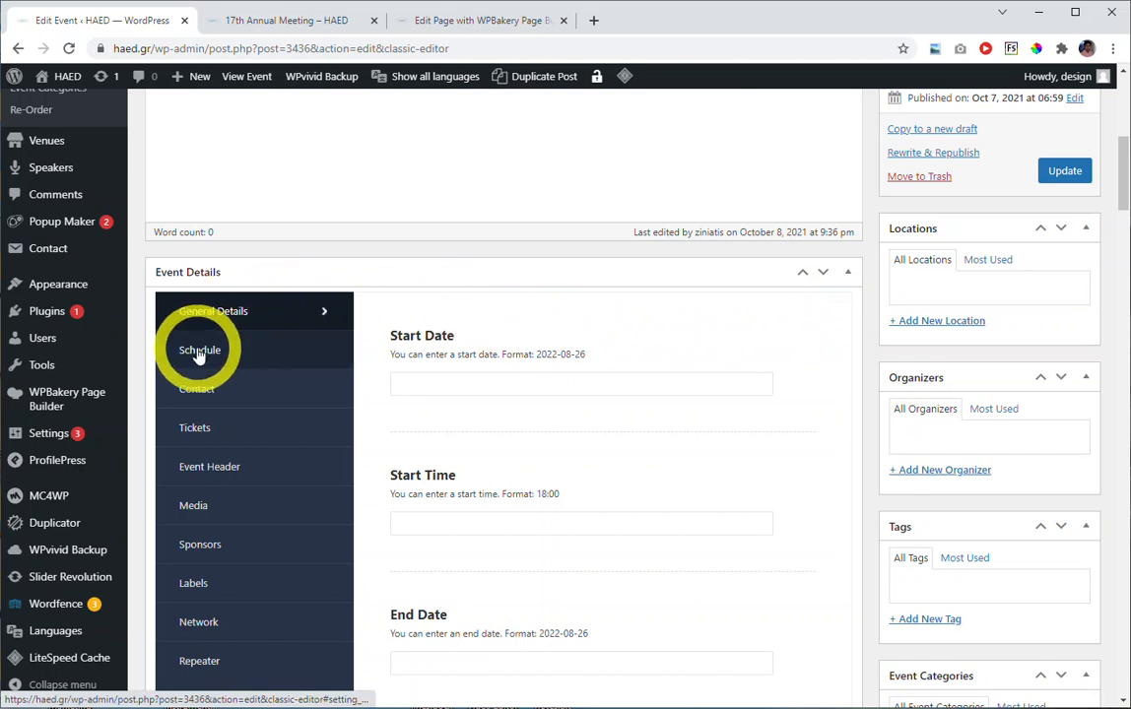
pyautogui.click(238, 356)
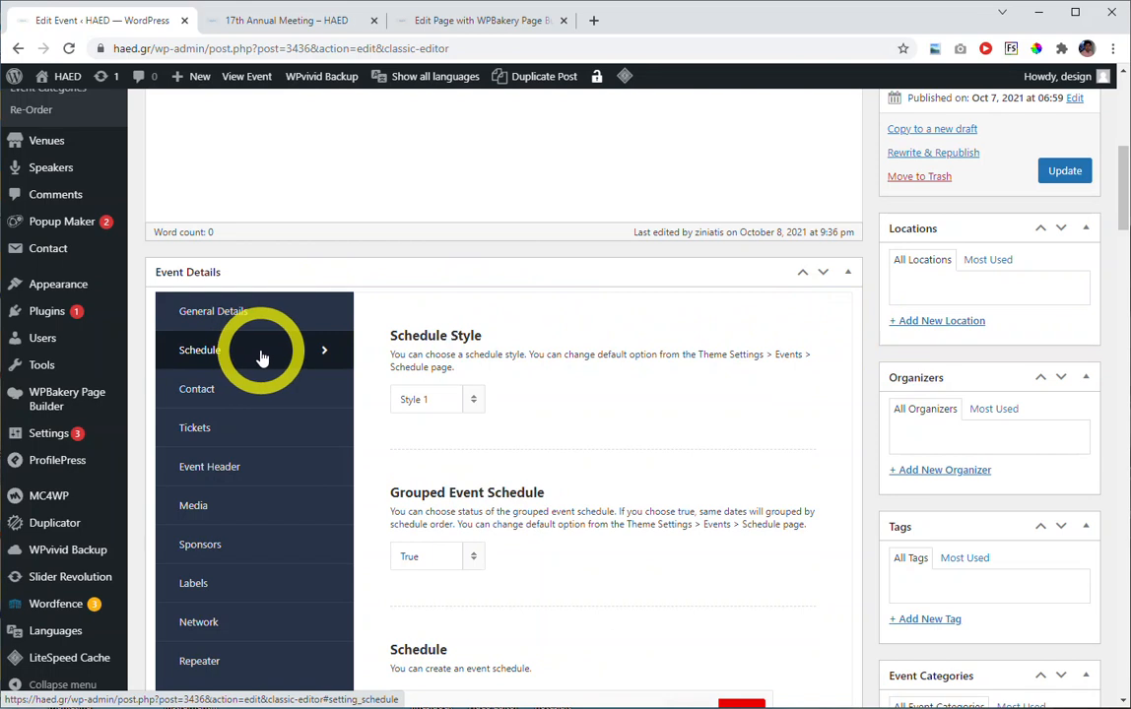
# Find the event's list of schedule items and expand the first one for editing.
pyautogui.scroll(-2, 370, 365)
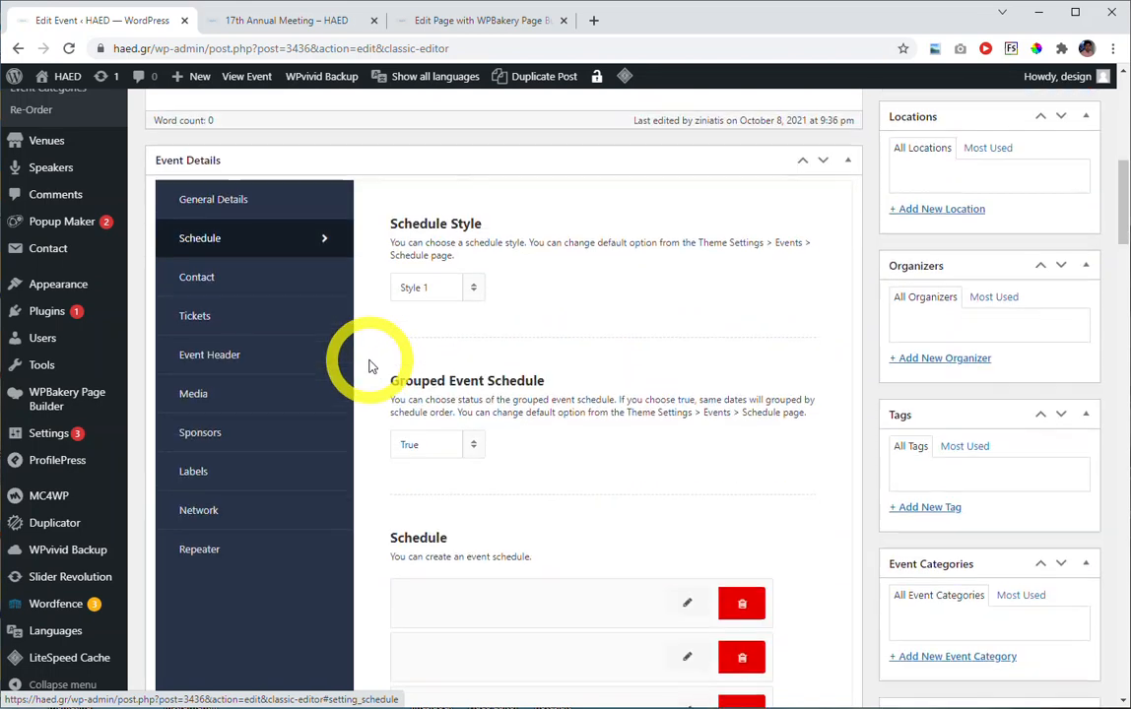
pyautogui.scroll(-1, 371, 366)
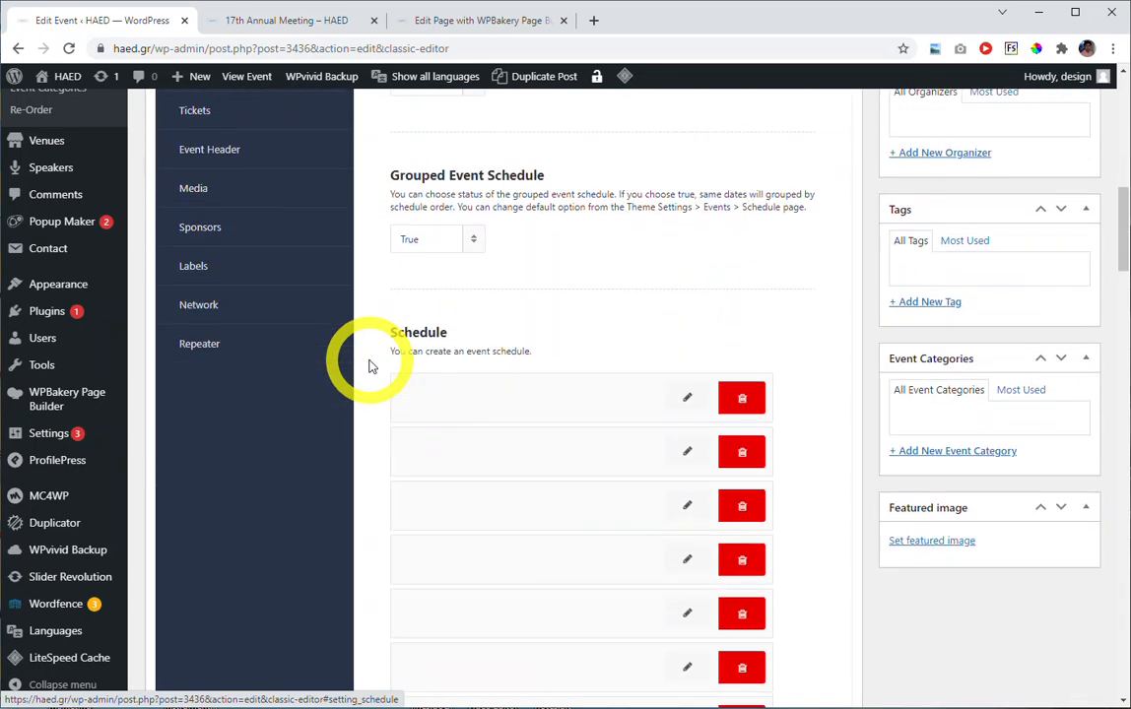
pyautogui.scroll(-4, 687, 398)
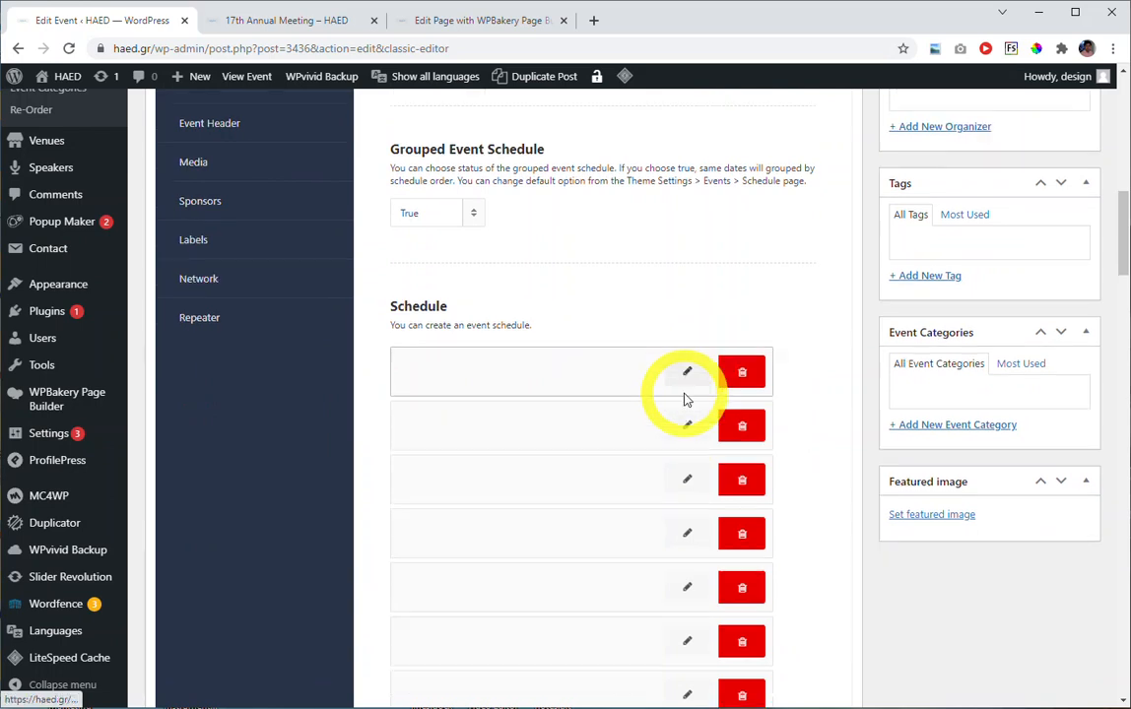
pyautogui.scroll(4, 690, 452)
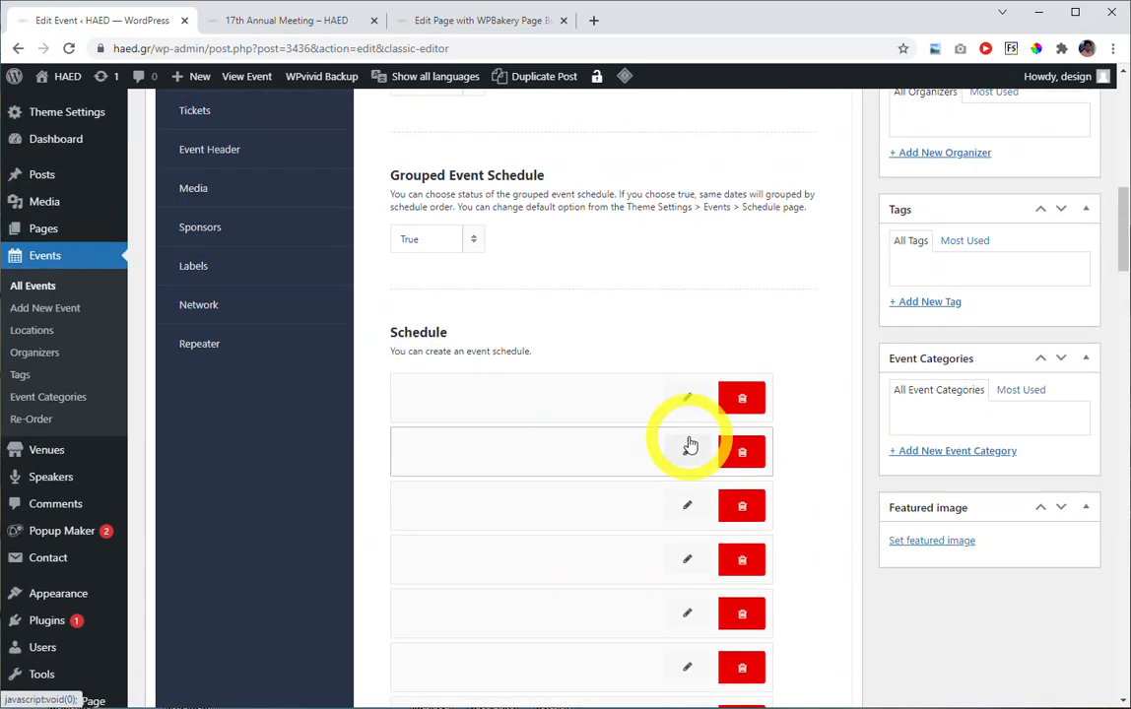
pyautogui.click(687, 404)
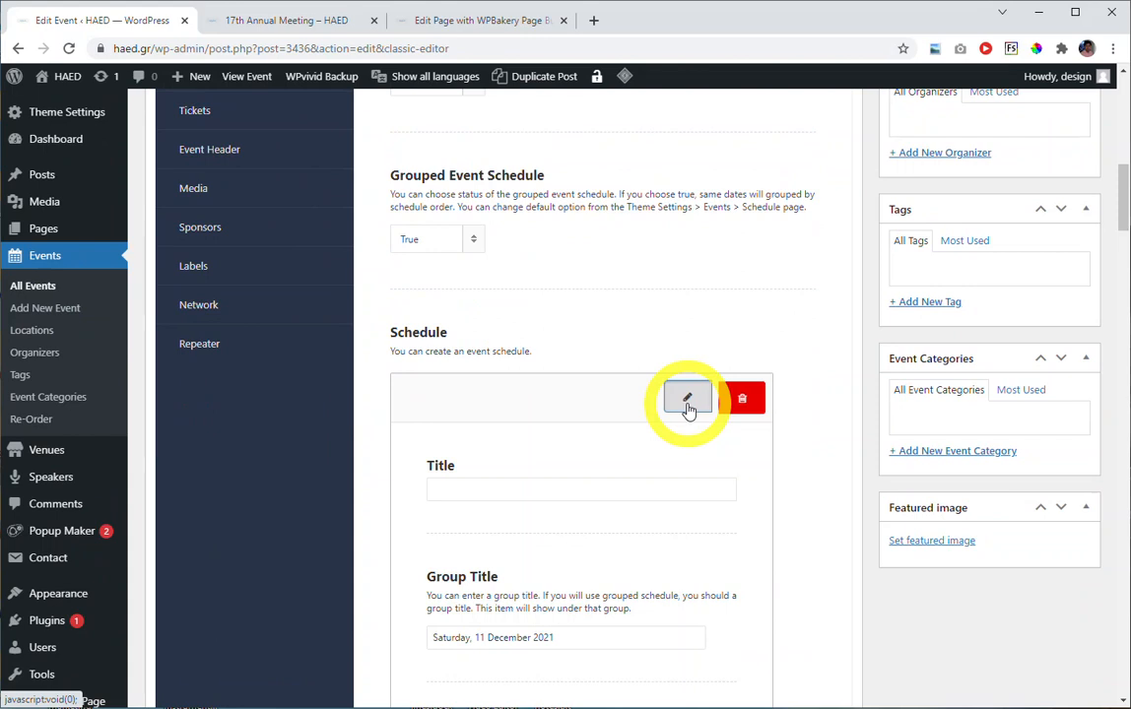
# Change the first schedule item's description text to "Virtual Exhibition Open" and update the event.
pyautogui.scroll(-2, 825, 386)
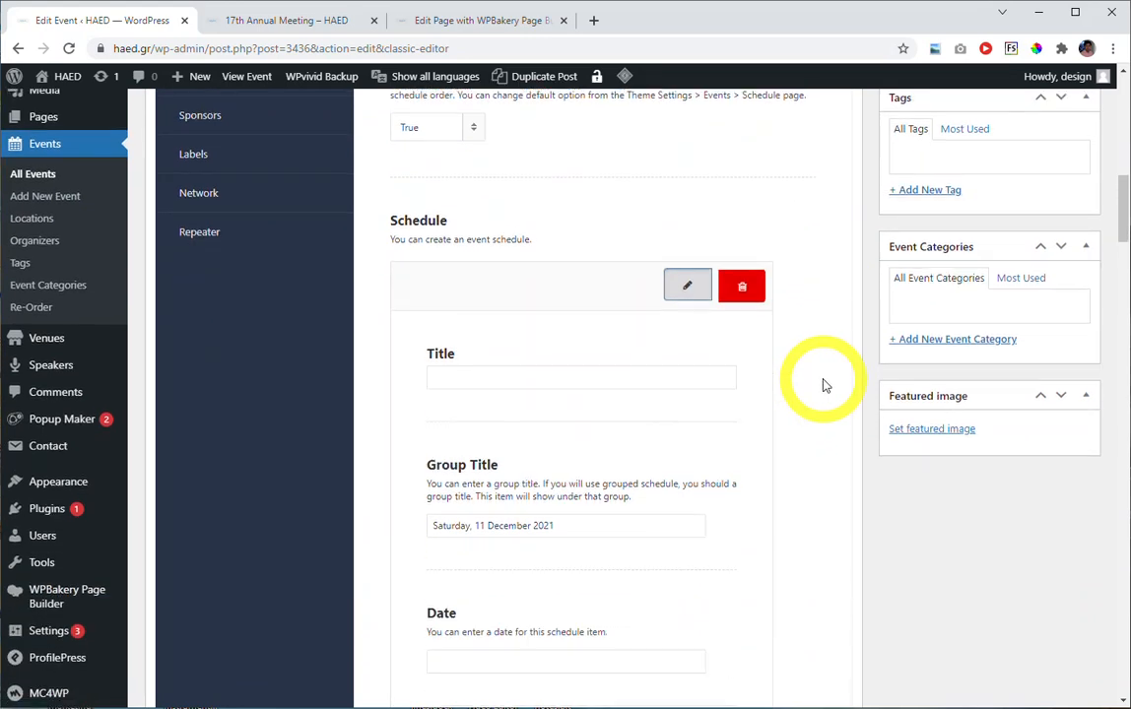
pyautogui.scroll(-4, 826, 386)
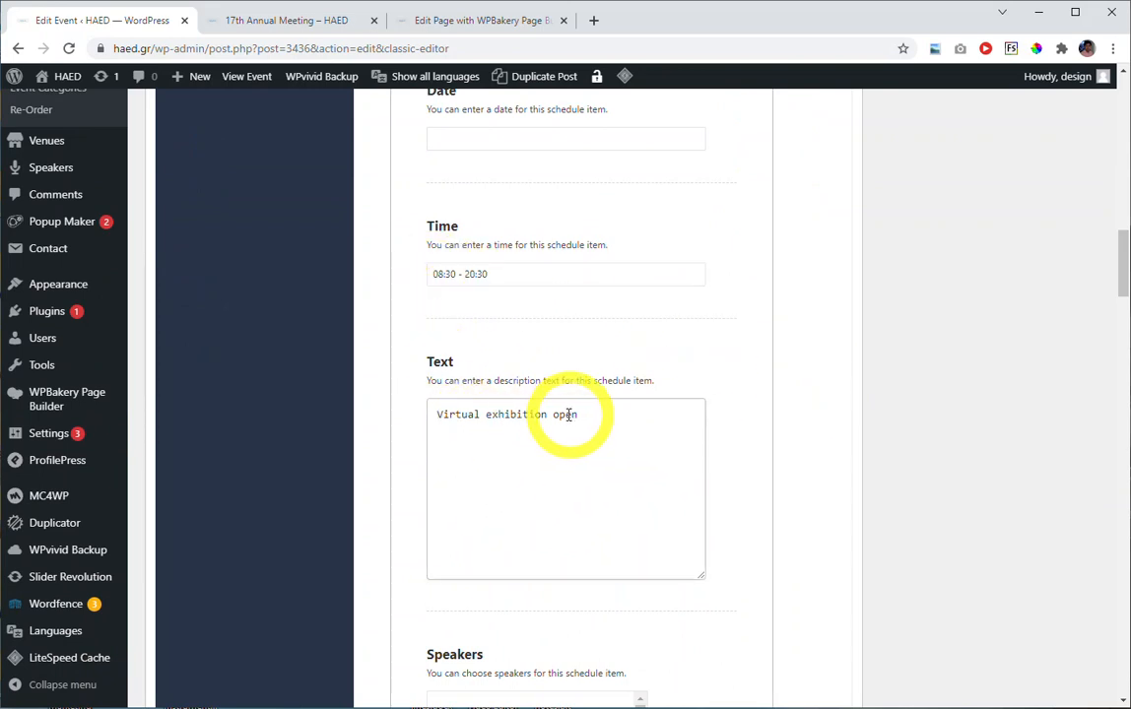
pyautogui.click(488, 415)
pyautogui.moveTo(488, 413); pyautogui.dragTo(492, 413)
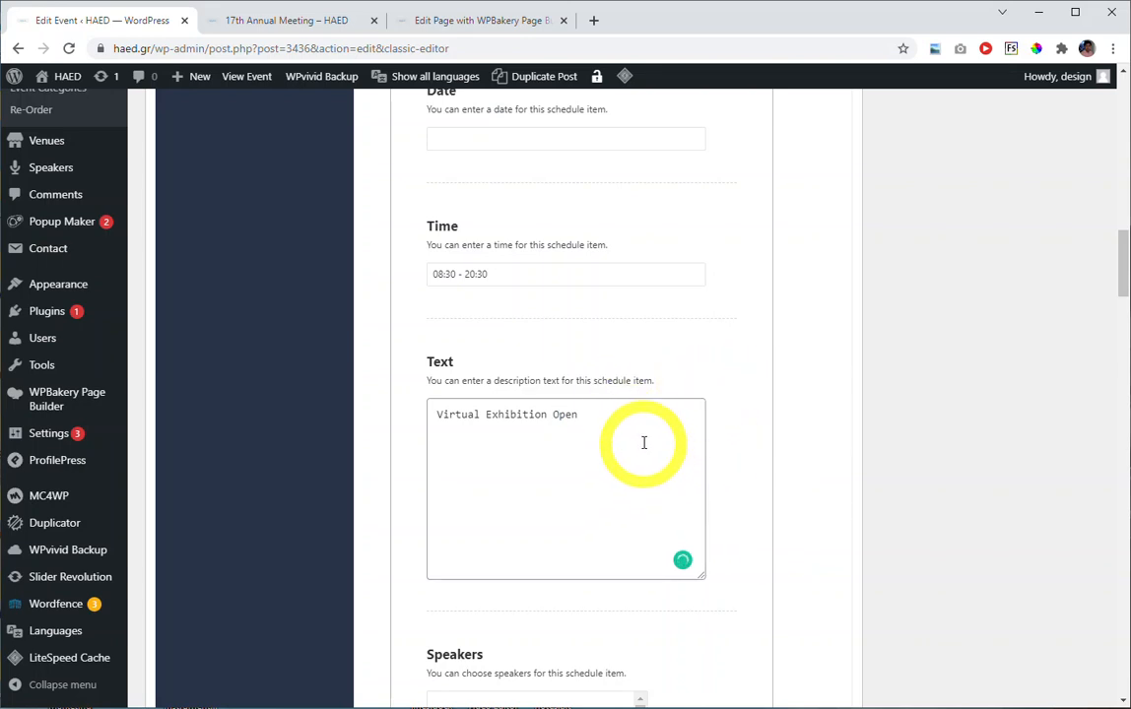
pyautogui.scroll(-3, 793, 409)
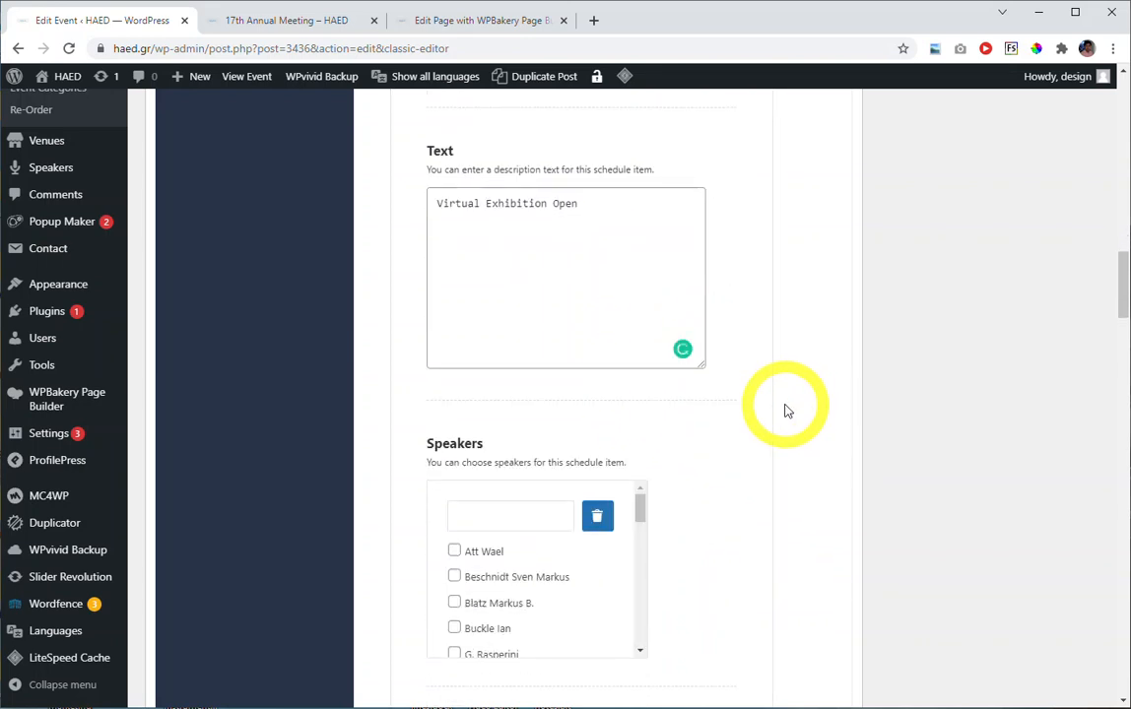
pyautogui.scroll(10, 786, 411)
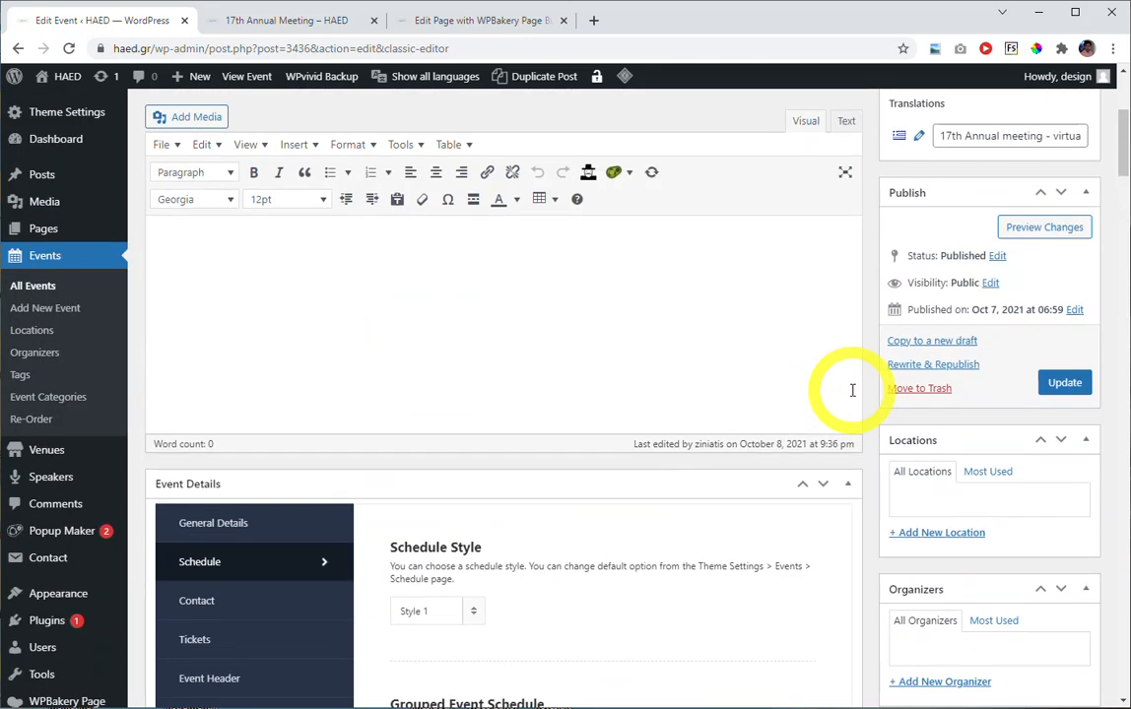
pyautogui.click(1063, 384)
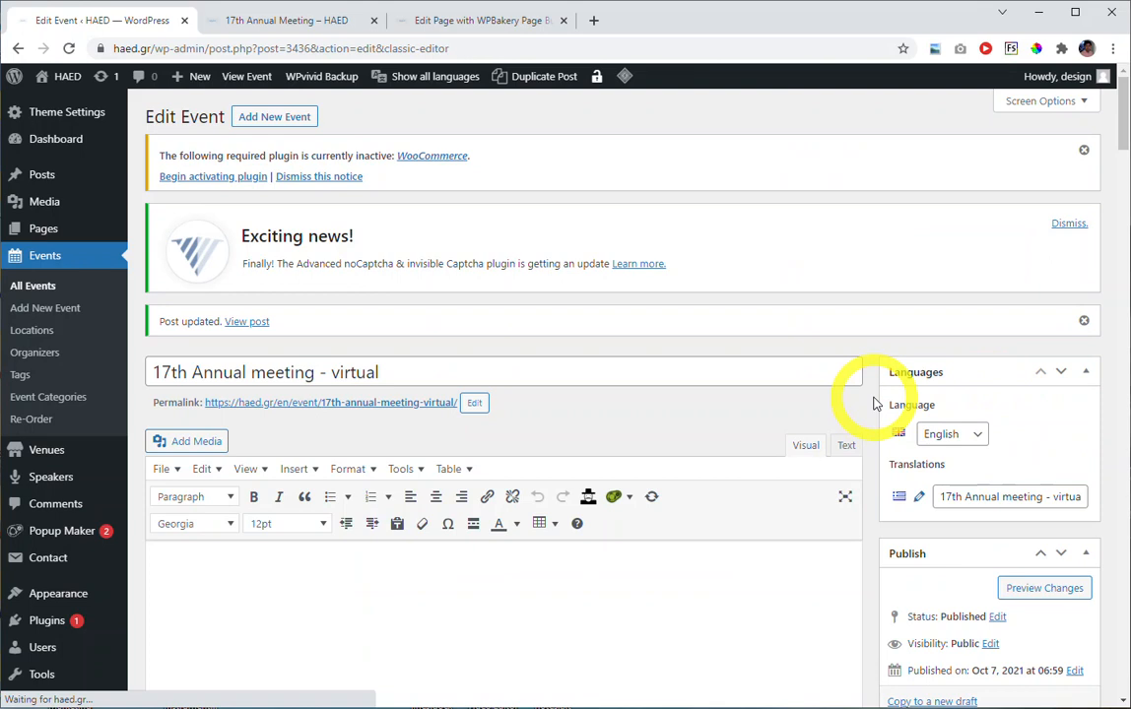
# Switch to the live 17th Annual Meeting page, check the first Saturday program entry, and purge this page's cache.
pyautogui.click(332, 24)
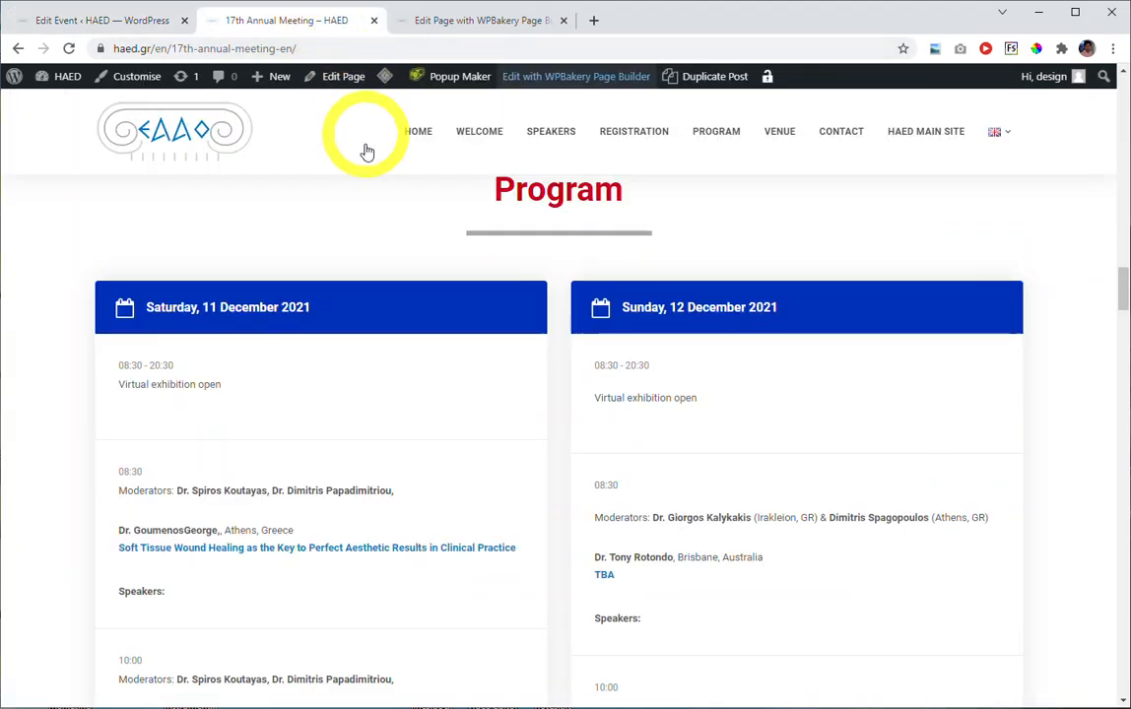
pyautogui.moveTo(118, 384); pyautogui.dragTo(225, 388)
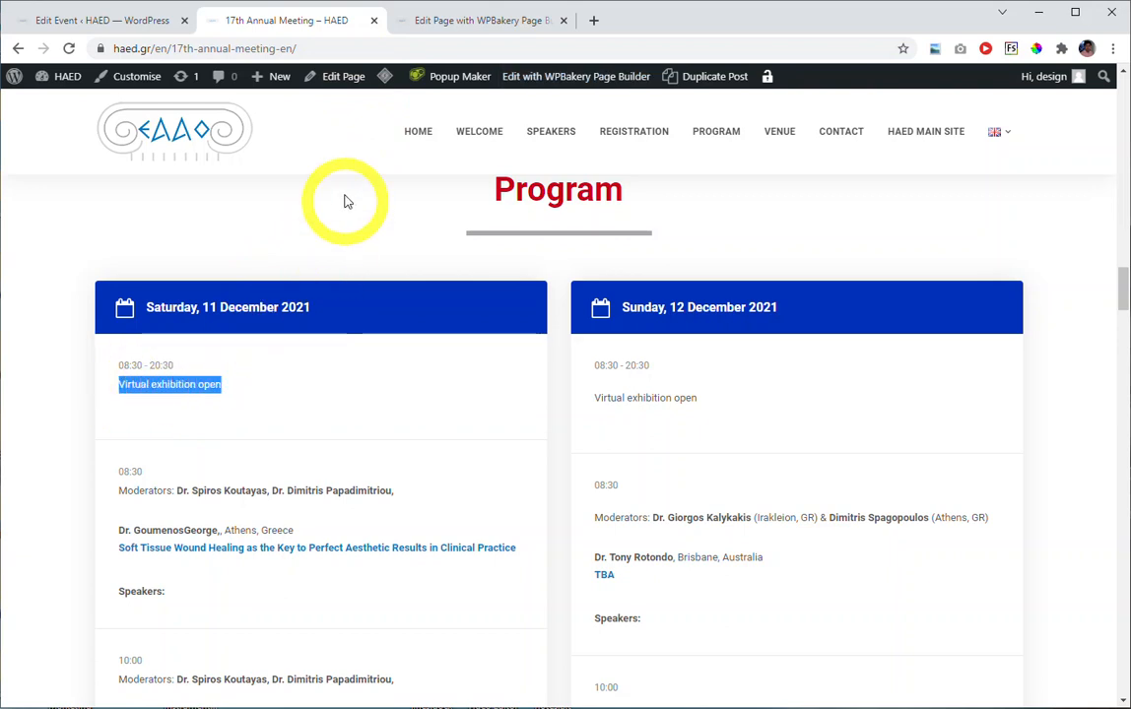
pyautogui.moveTo(385, 77)
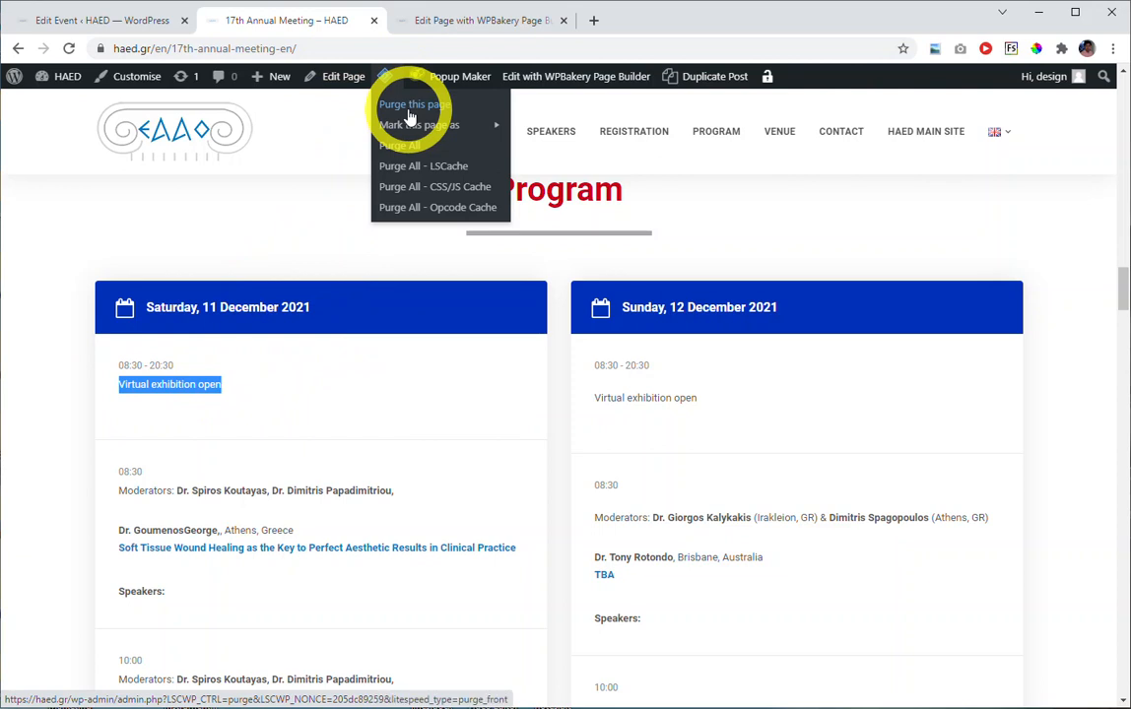
pyautogui.click(410, 116)
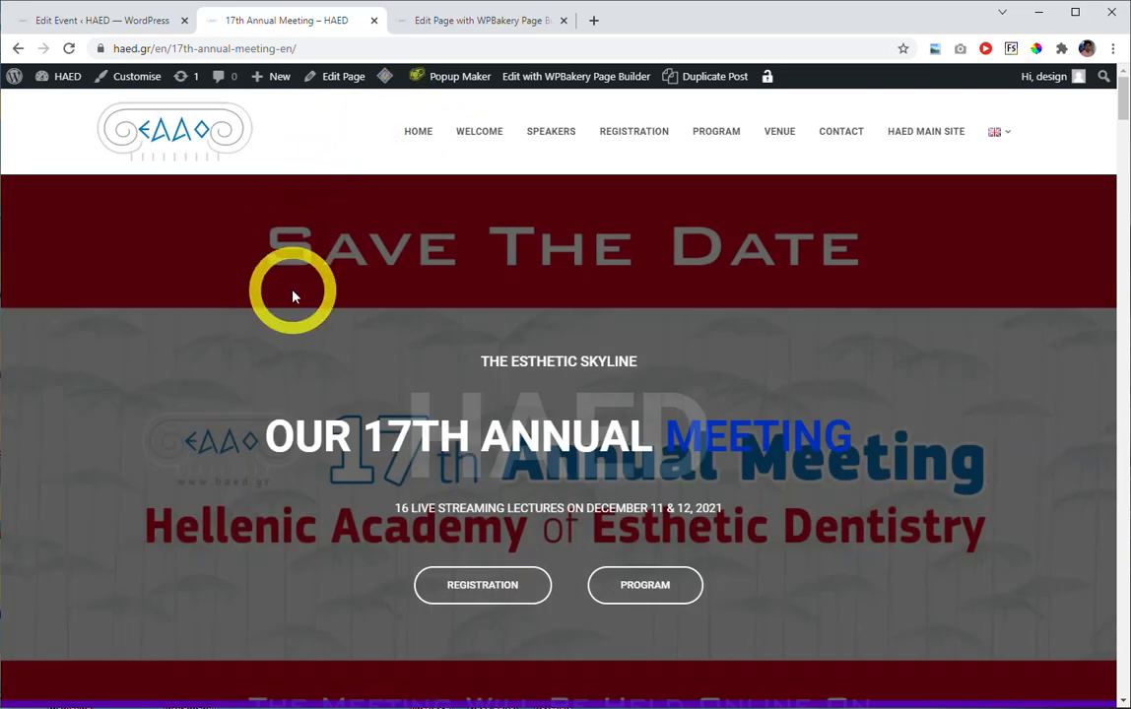
# Check the first Saturday, 11 December 2021 entry in the reloaded page's Program section and underline its text with the pen.
pyautogui.scroll(-2, 322, 364)
pyautogui.scroll(-9, 322, 370)
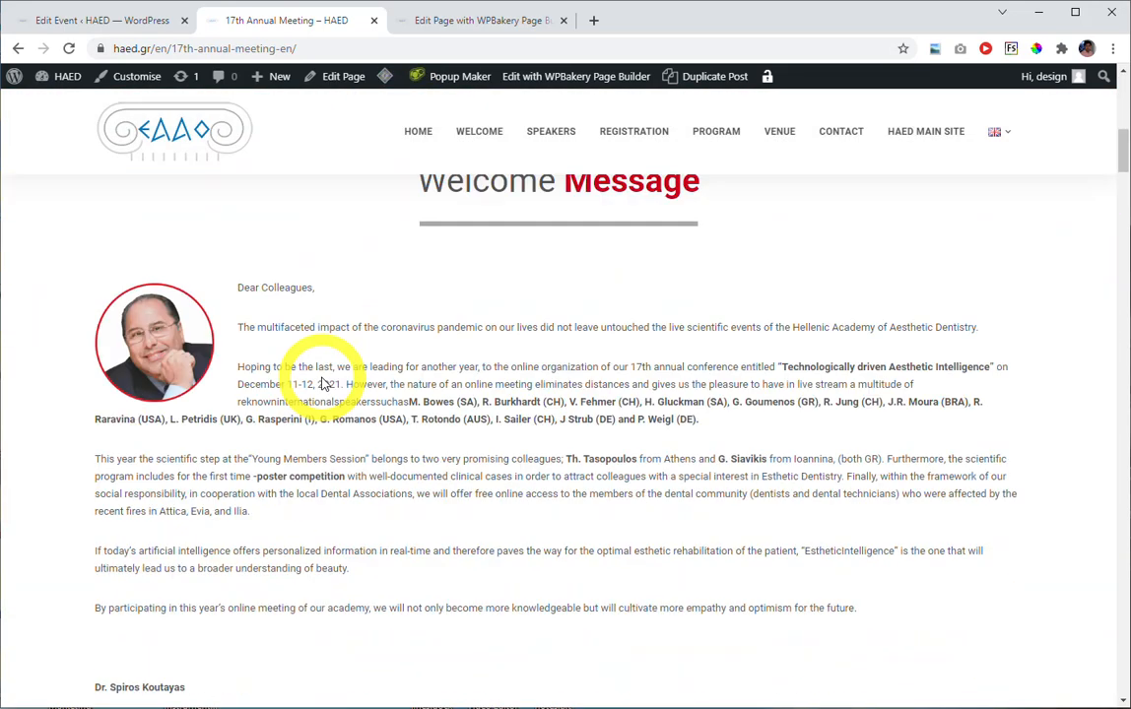
pyautogui.scroll(-5, 332, 374)
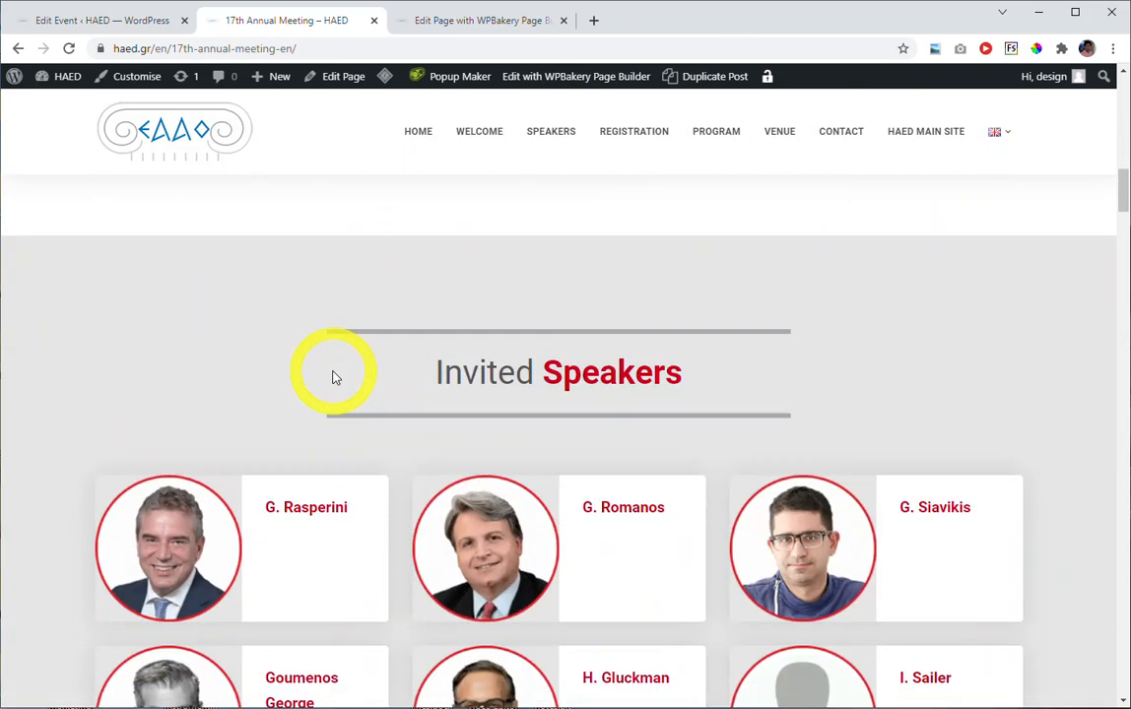
pyautogui.scroll(-10, 390, 377)
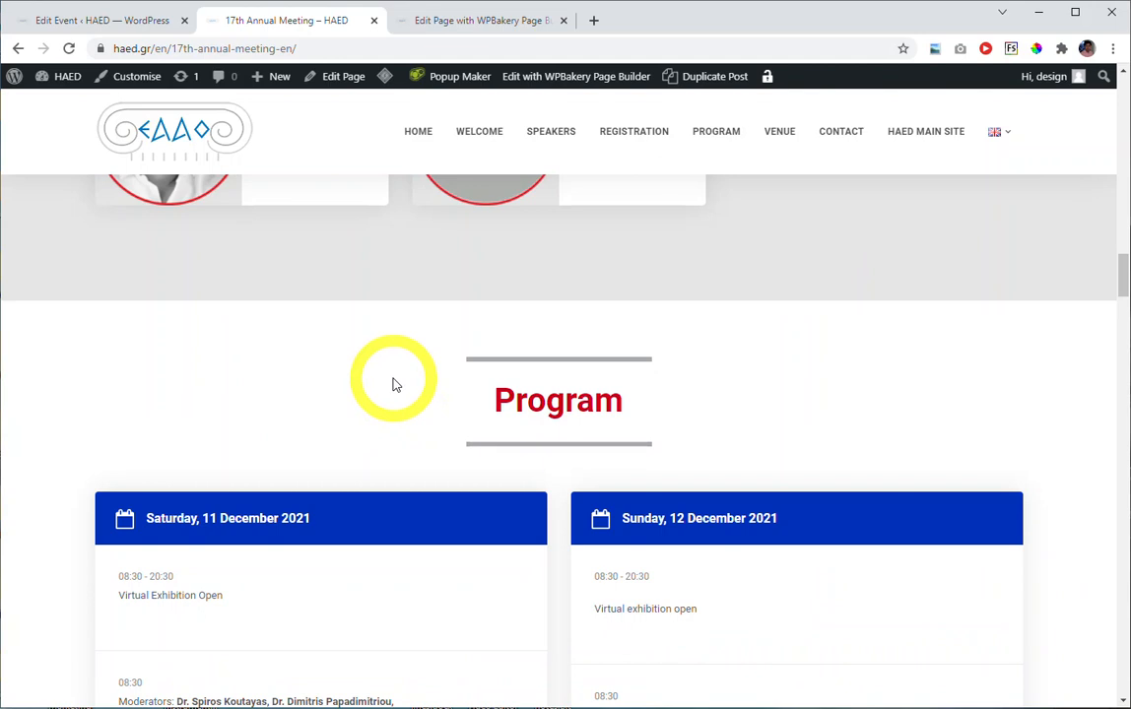
pyautogui.scroll(-1, 118, 453)
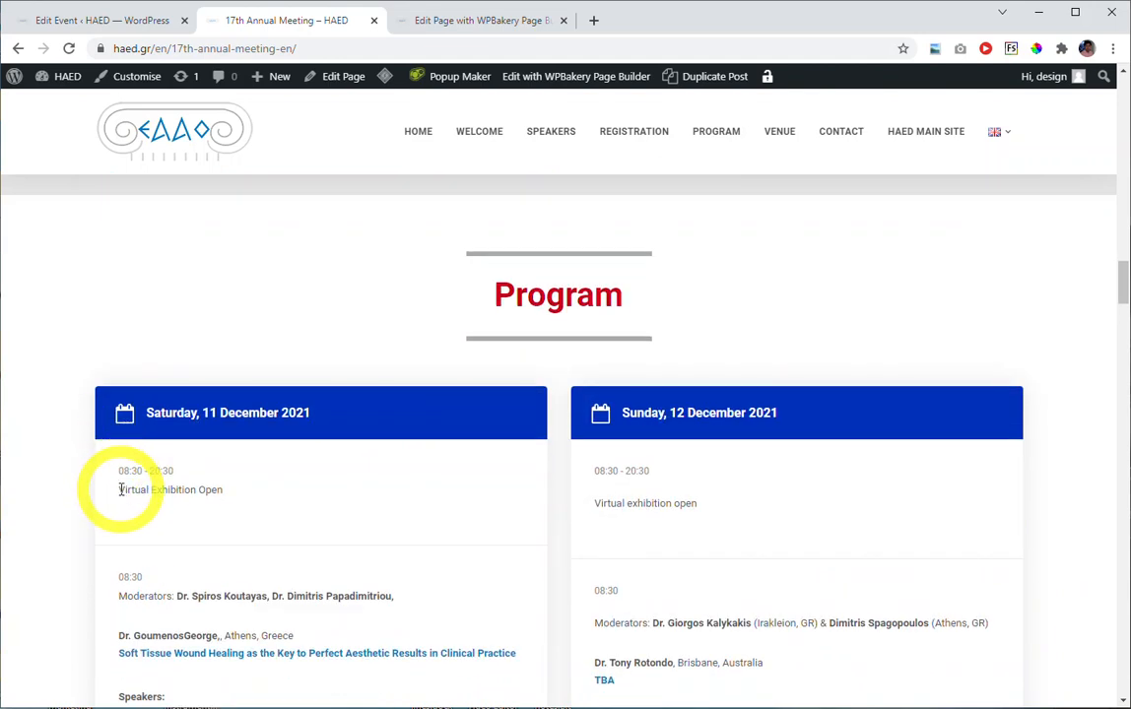
pyautogui.hotkey('ctrl', '2')
pyautogui.moveTo(138, 497); pyautogui.dragTo(228, 502)
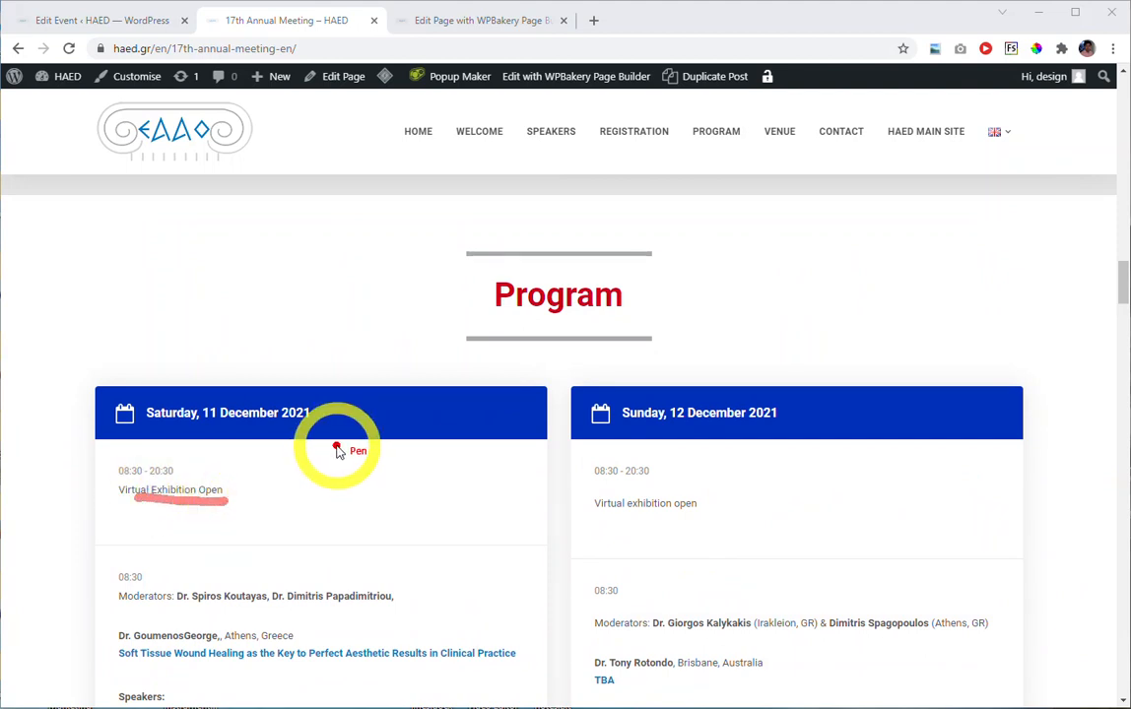